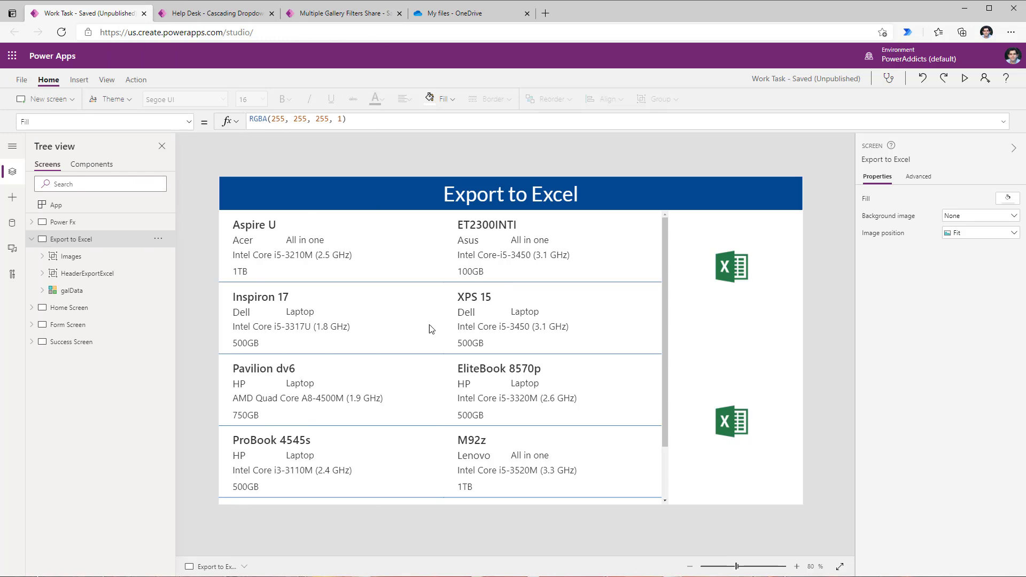
Inspect the records behind the galData gallery by expanding the colDevices preview in its Items formula.
{"action": "left_click", "coordinate": [436, 407]}
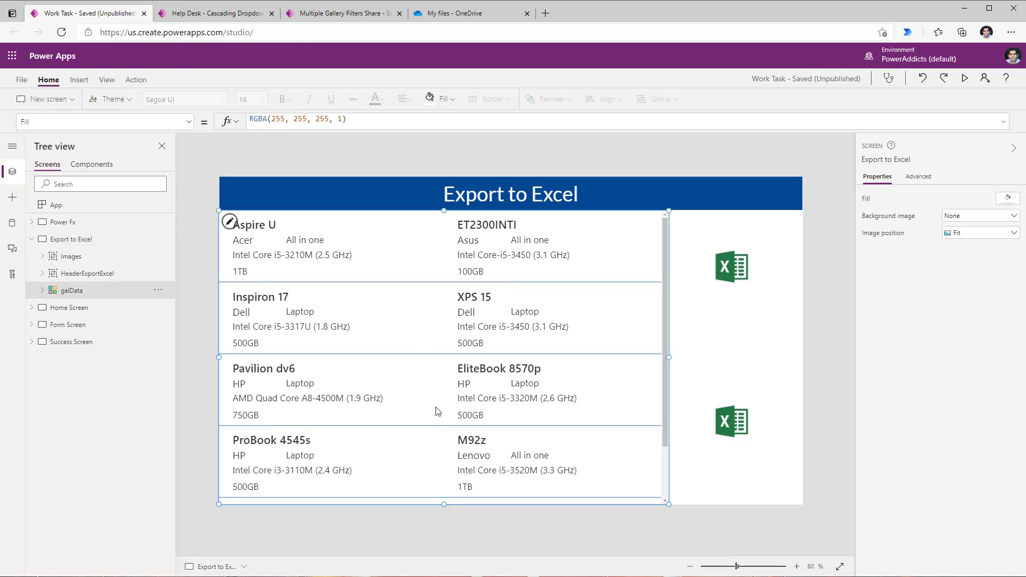
{"action": "double_click", "coordinate": [269, 121]}
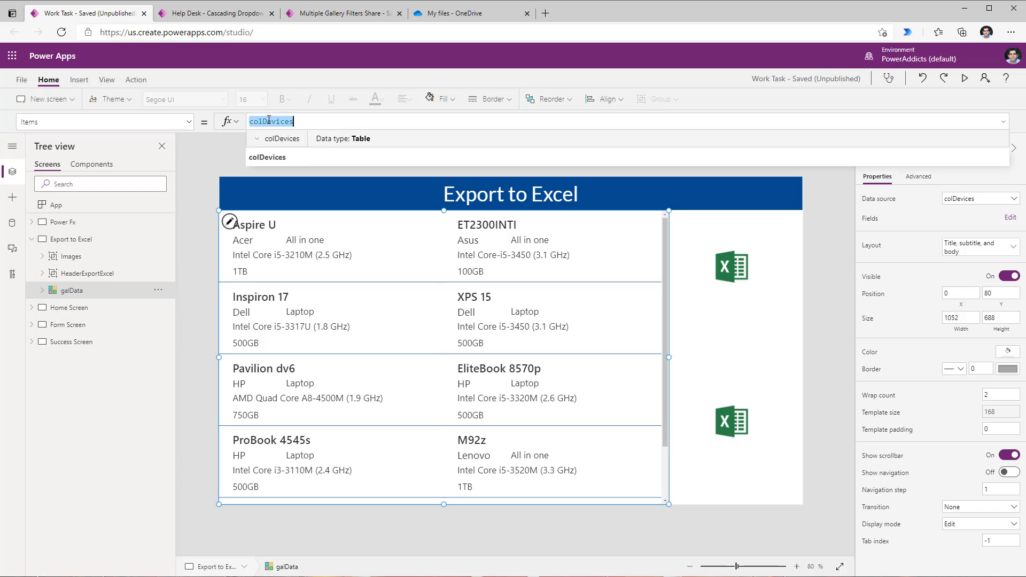
{"action": "left_click", "coordinate": [257, 139]}
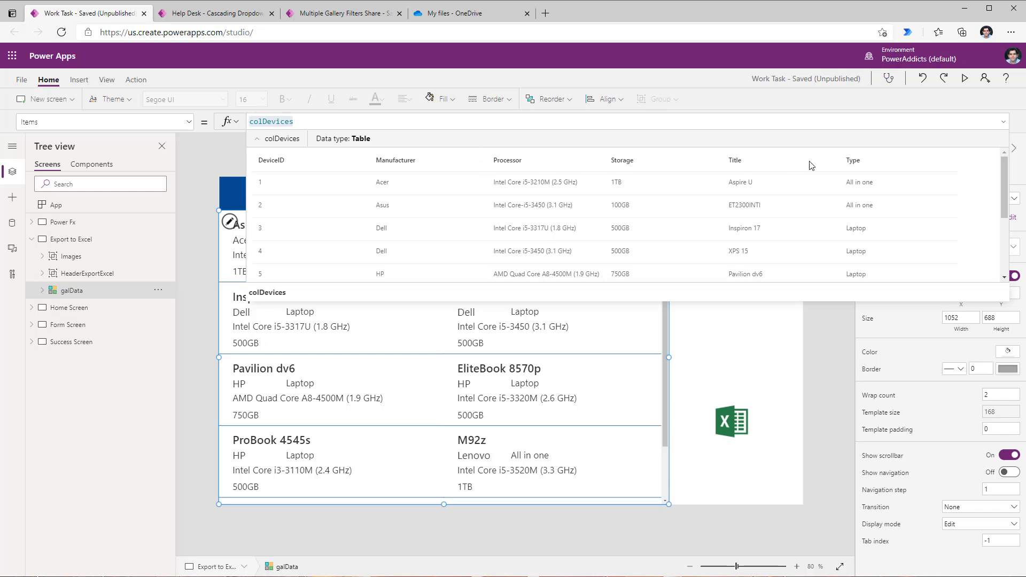
{"action": "left_click", "coordinate": [680, 355]}
{"action": "left_click", "coordinate": [383, 282]}
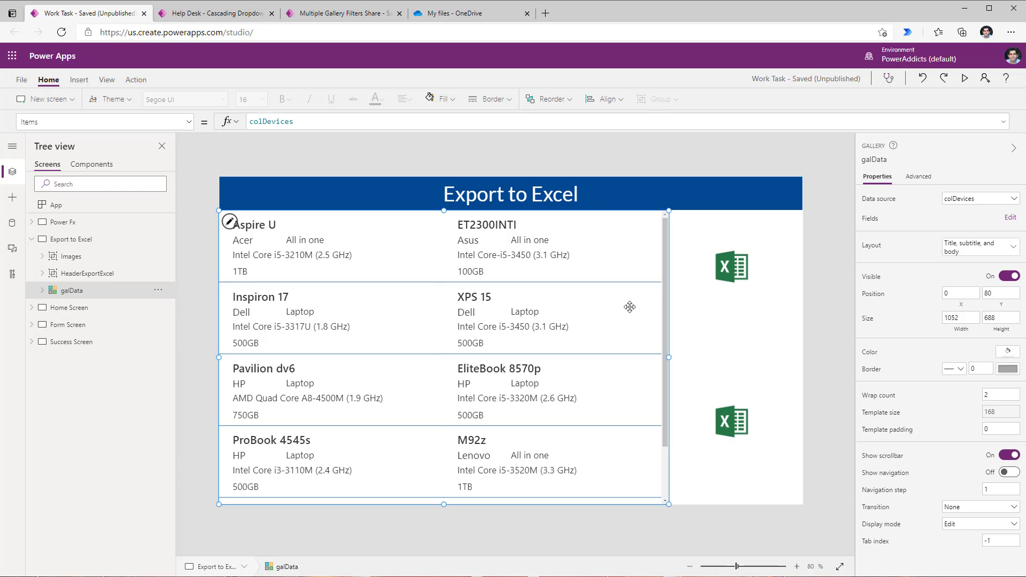
Insert a button labelled "Export to Excel" between the two Excel icons beside the gallery and select it.
{"action": "left_click", "coordinate": [79, 80]}
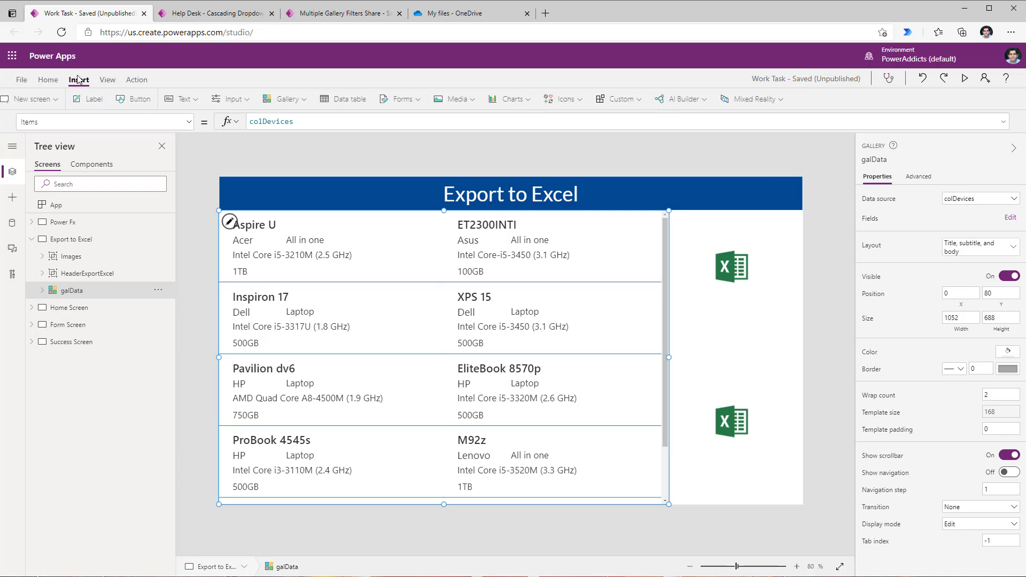
{"action": "left_click", "coordinate": [150, 102]}
{"action": "left_click_drag", "start_coordinate": [279, 200], "coordinate": [753, 350]}
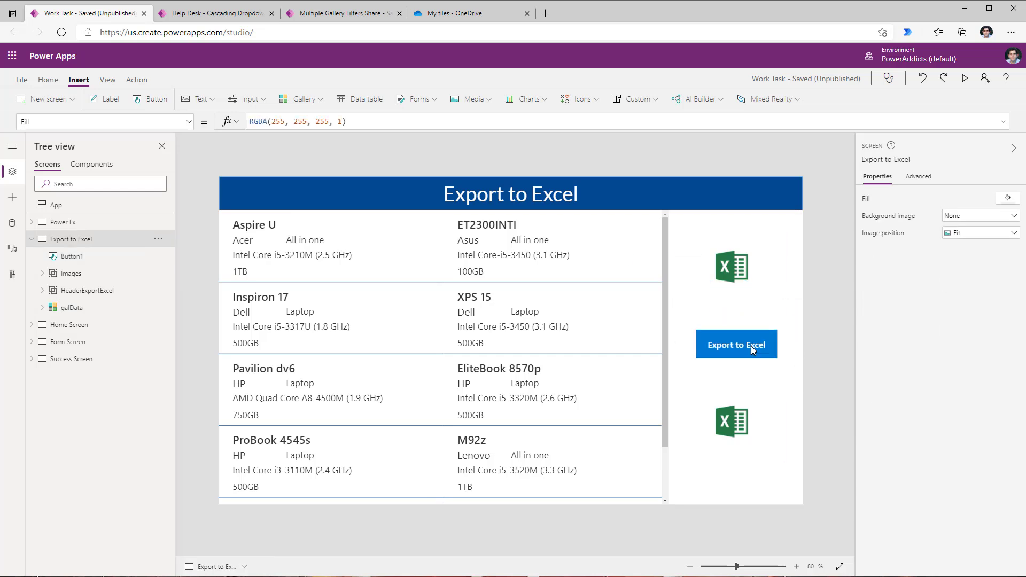
{"action": "left_click", "coordinate": [751, 347]}
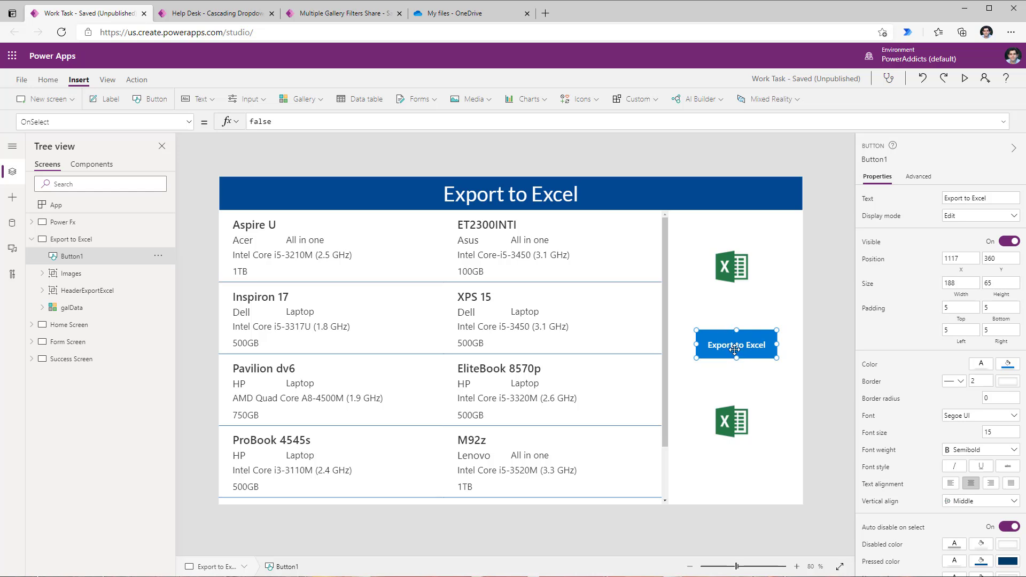
Start creating a new Power Automate flow for the Export to Excel button.
{"action": "left_click", "coordinate": [132, 82]}
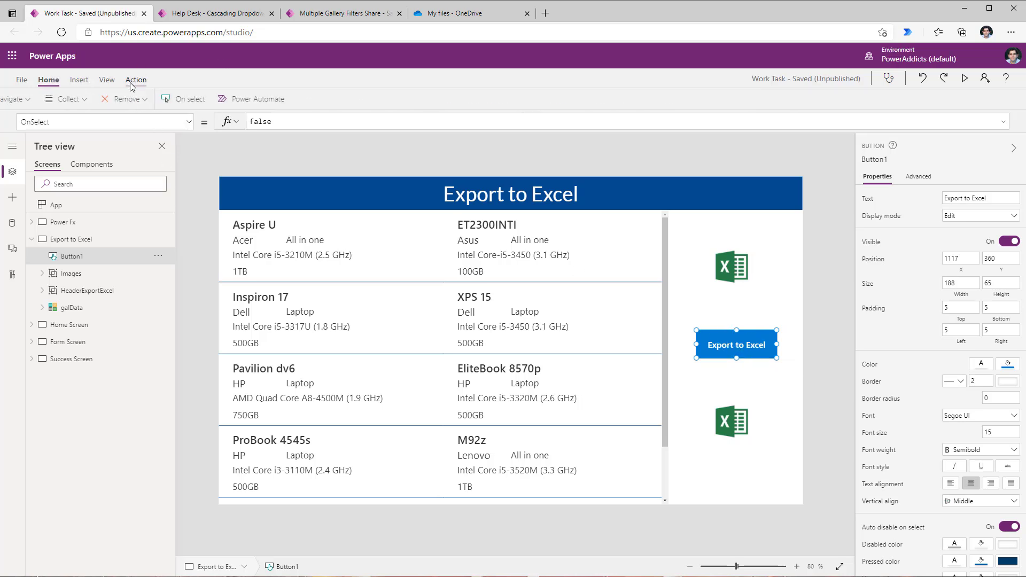
{"action": "left_click", "coordinate": [274, 101]}
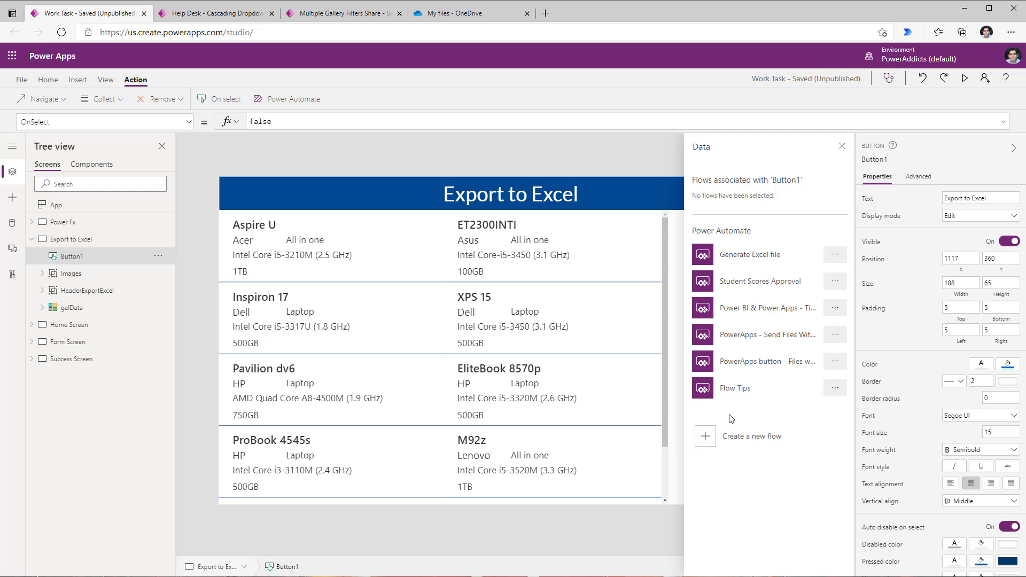
{"action": "left_click", "coordinate": [750, 445]}
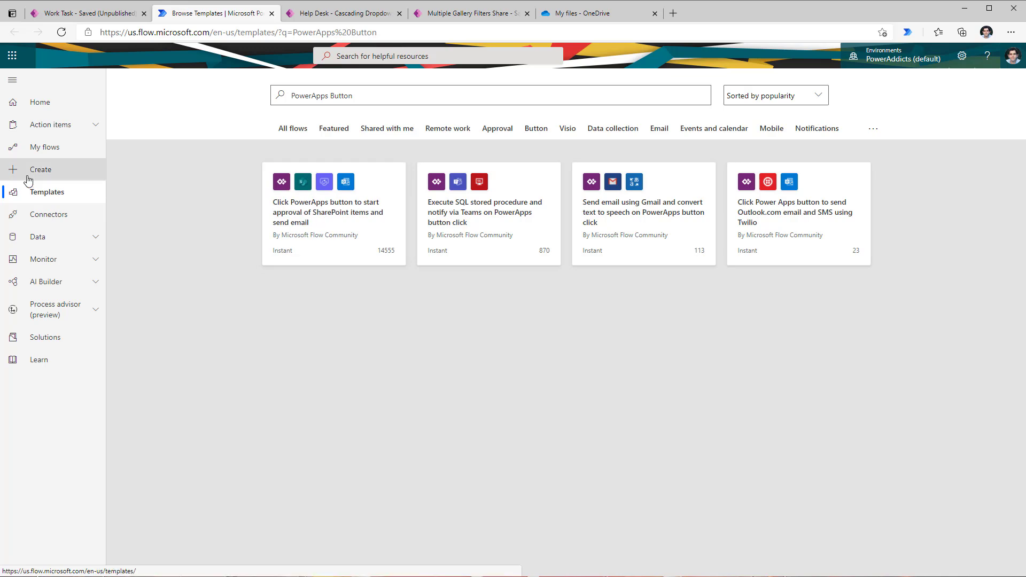
Create a blank instant cloud flow named "Export to Excel" with the PowerApps trigger.
{"action": "left_click", "coordinate": [43, 153]}
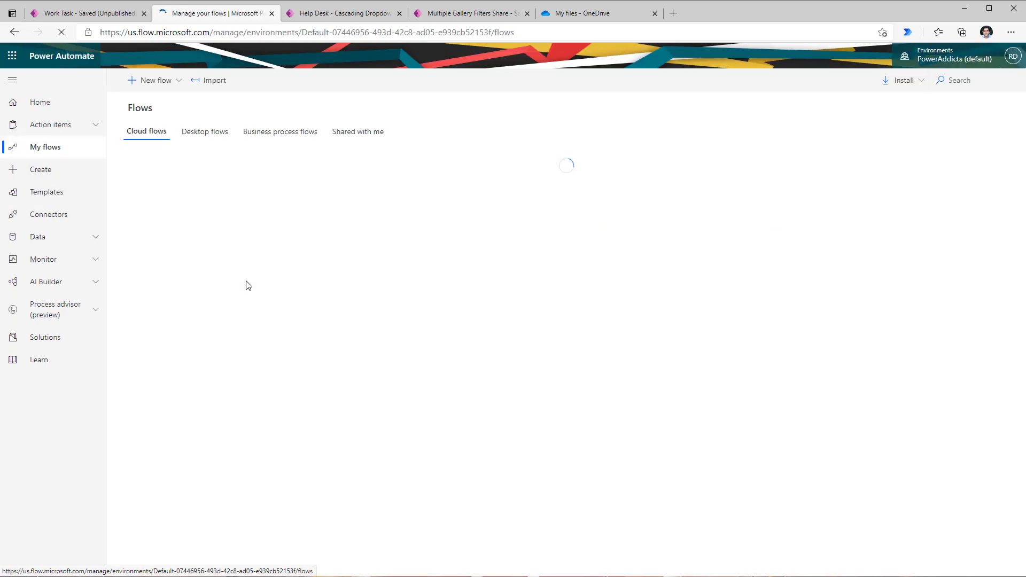
{"action": "left_click", "coordinate": [165, 91]}
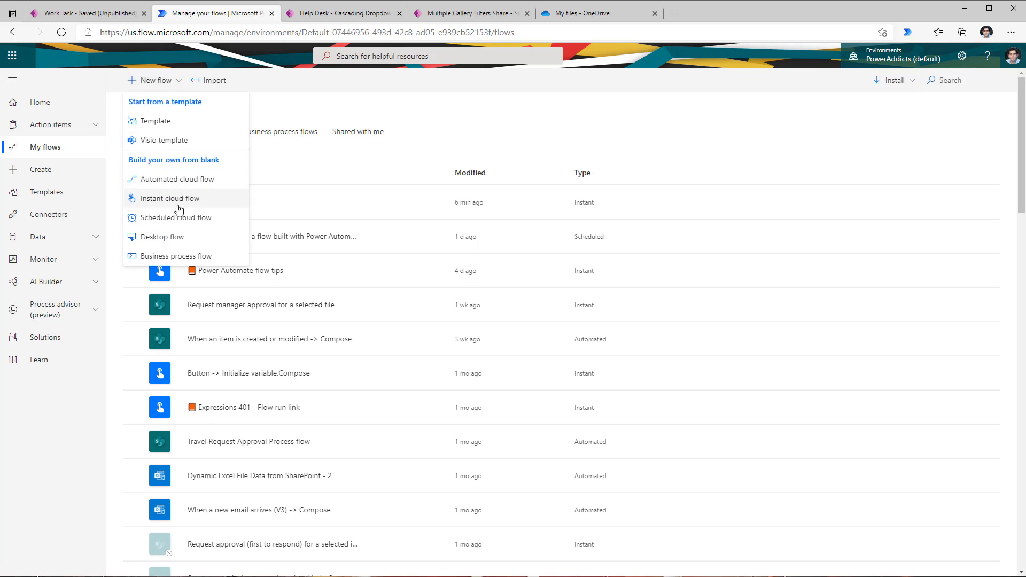
{"action": "left_click", "coordinate": [178, 207]}
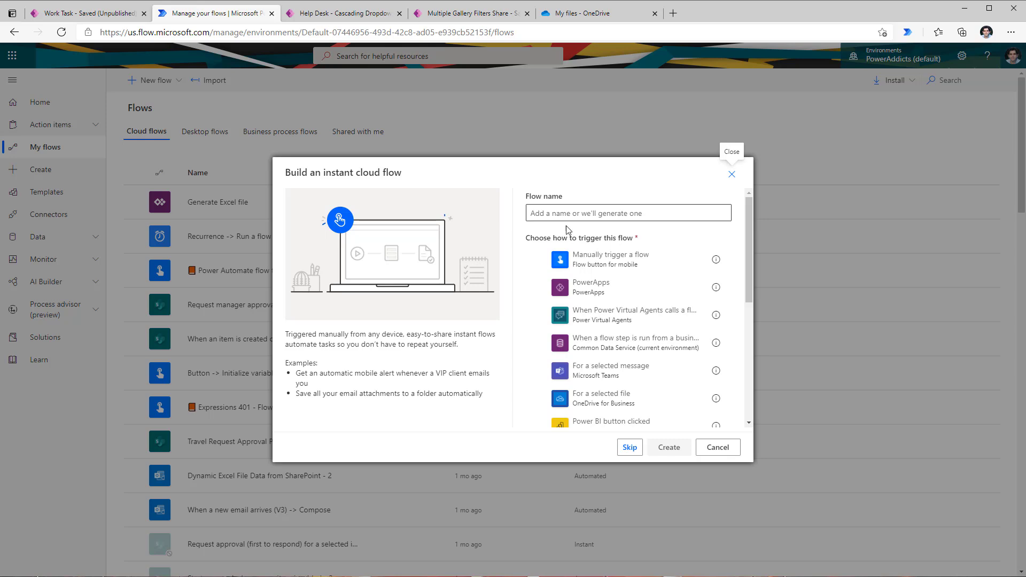
{"action": "left_click", "coordinate": [596, 288]}
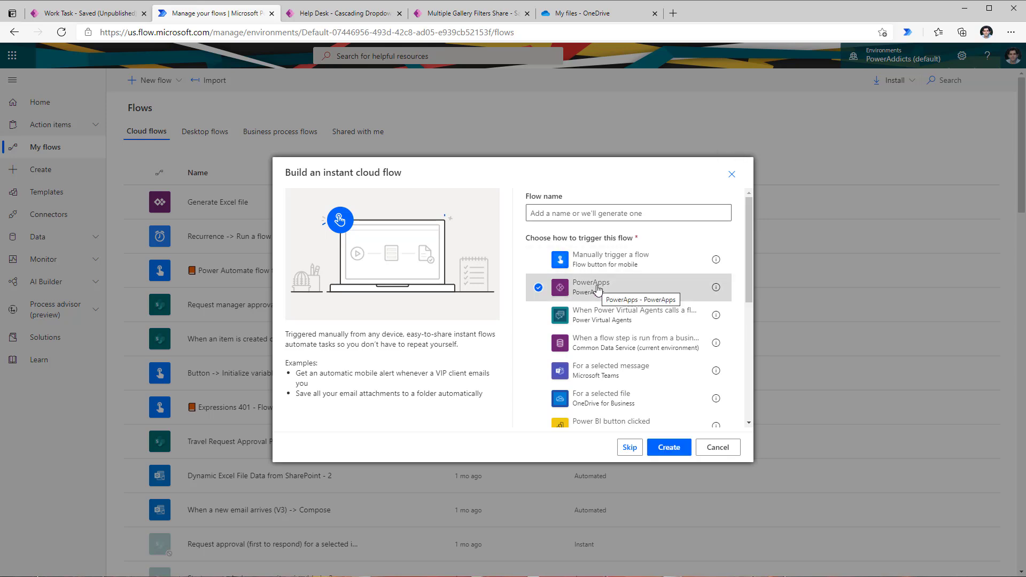
{"action": "left_click", "coordinate": [552, 214]}
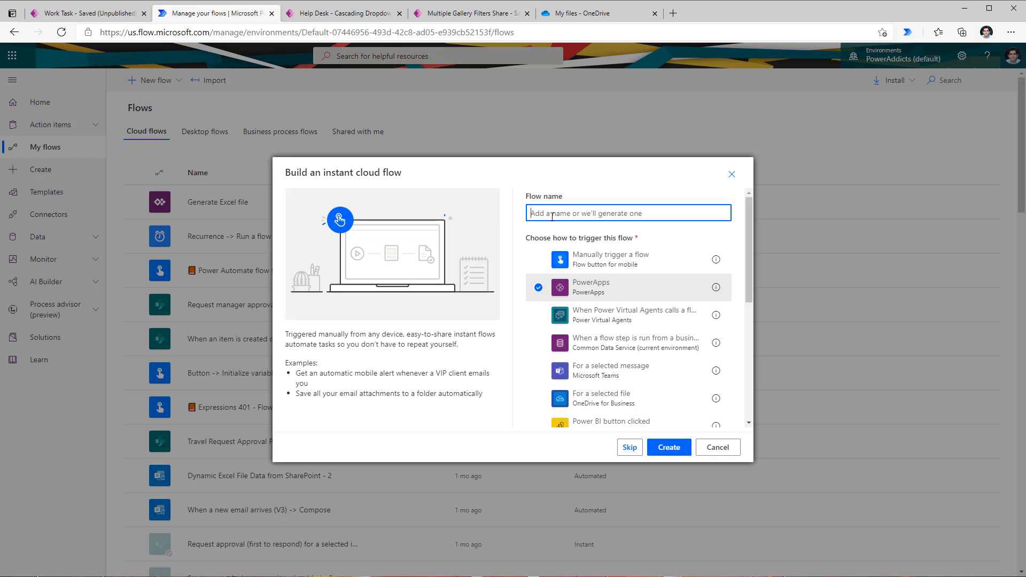
{"action": "type", "text": "Export to Excel"}
{"action": "left_click", "coordinate": [669, 449]}
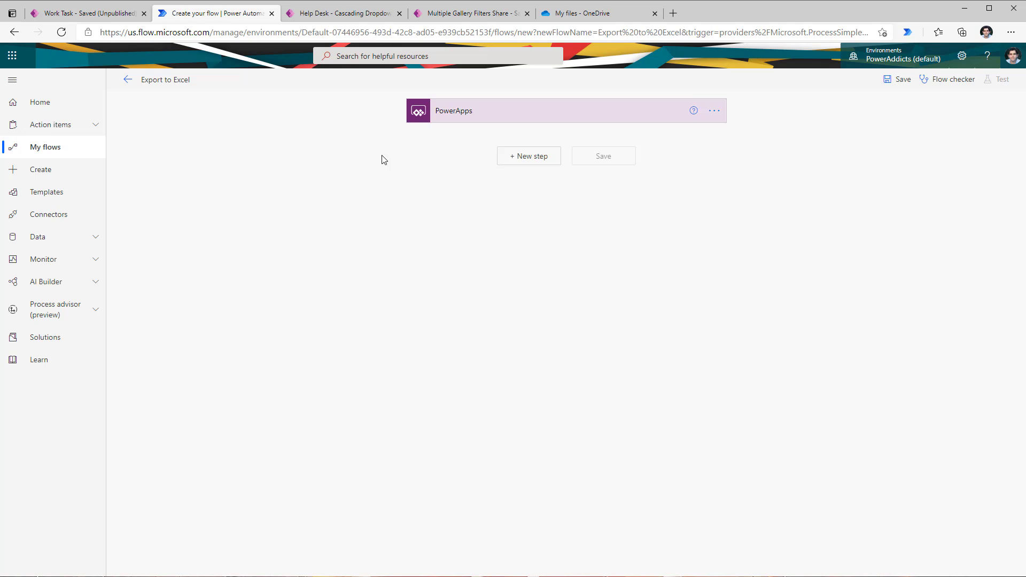
Add a Data Operation Compose action below the PowerApps trigger and rename it "Content".
{"action": "left_click", "coordinate": [522, 161]}
{"action": "left_click", "coordinate": [454, 187]}
{"action": "type", "text": "compose"}
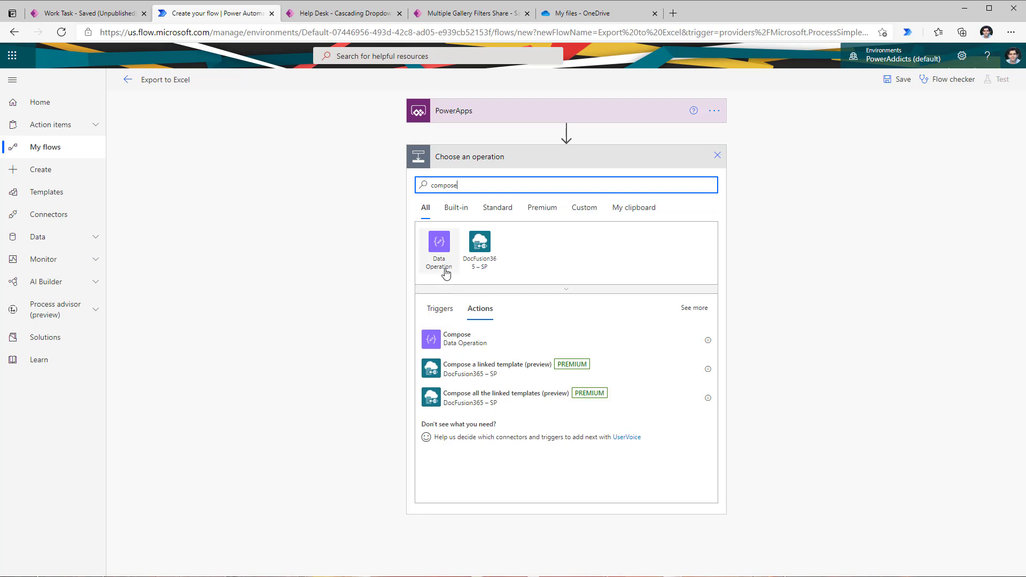
{"action": "left_click", "coordinate": [505, 345]}
{"action": "left_click", "coordinate": [713, 157]}
{"action": "left_click", "coordinate": [759, 172]}
{"action": "type", "text": "Content"}
{"action": "left_click", "coordinate": [525, 186]}
{"action": "left_click", "coordinate": [497, 182]}
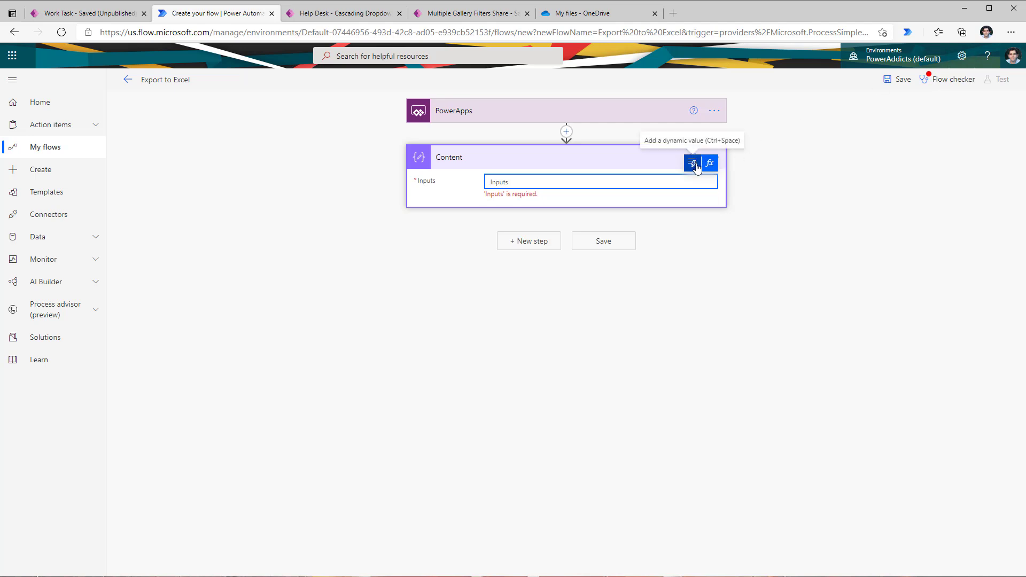
Check the Experimental Features option in the Power Automate settings, leaving the settings without saving.
{"action": "left_click", "coordinate": [960, 60]}
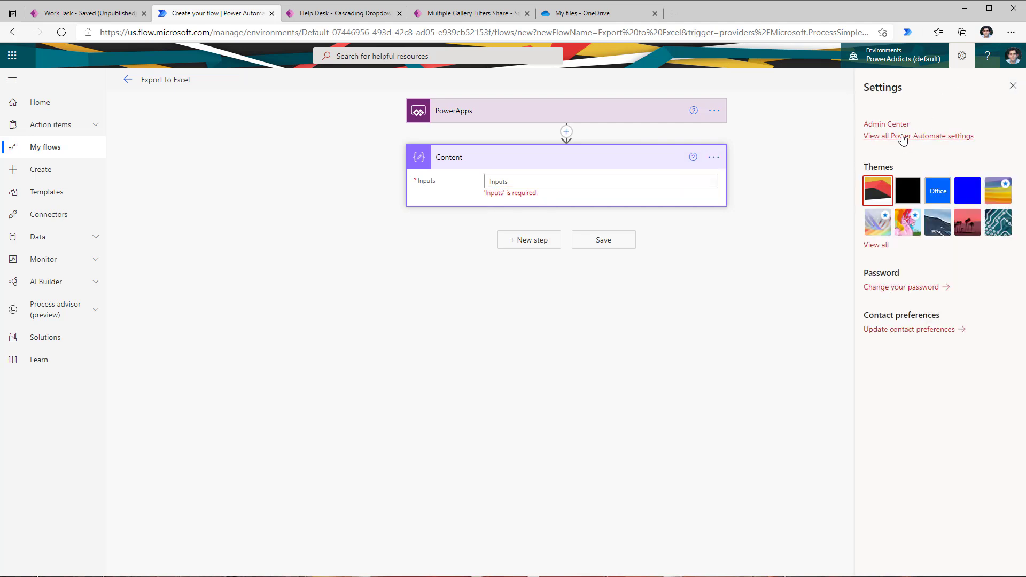
{"action": "left_click", "coordinate": [902, 137]}
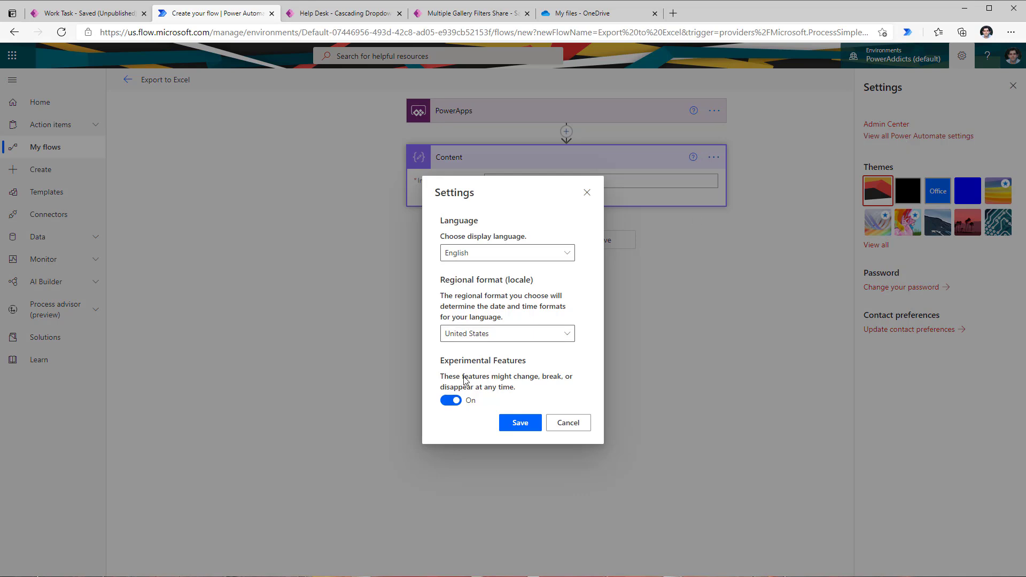
{"action": "left_click", "coordinate": [559, 423]}
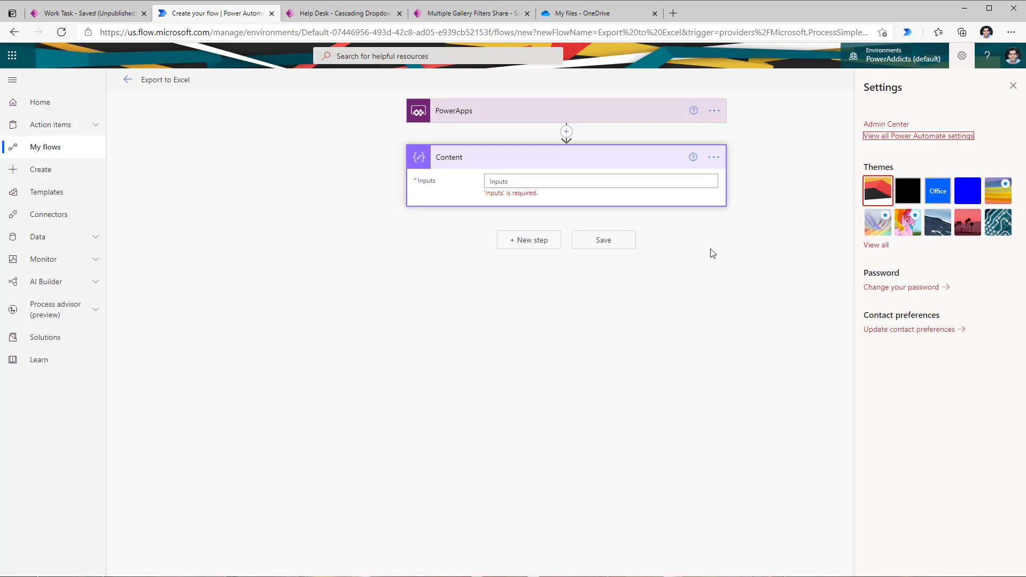
{"action": "left_click", "coordinate": [1014, 87]}
Set the Content action's Inputs to the Ask in PowerApps dynamic value and save the flow.
{"action": "left_click", "coordinate": [531, 182]}
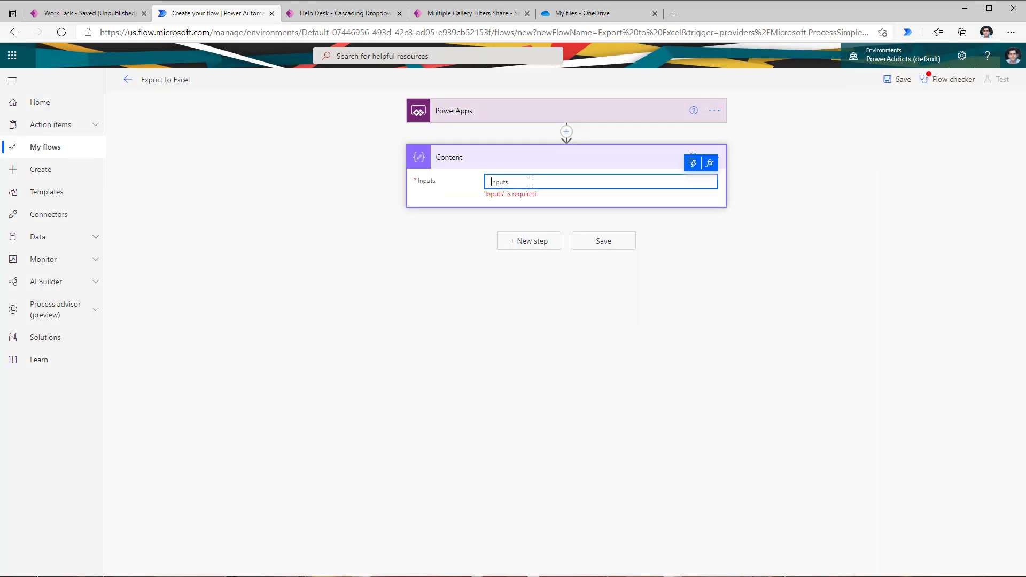
{"action": "left_click", "coordinate": [690, 169]}
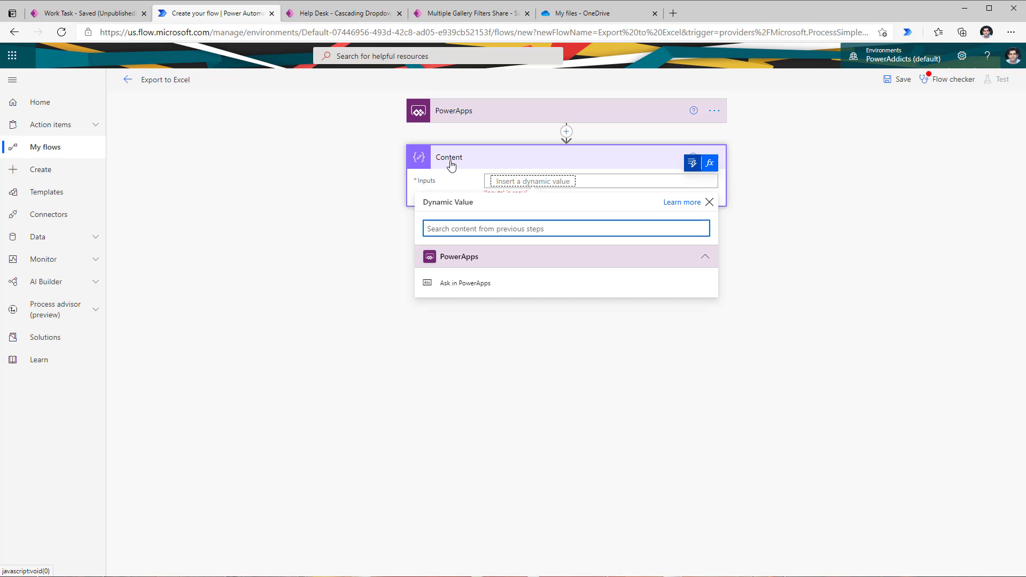
{"action": "left_click", "coordinate": [463, 285]}
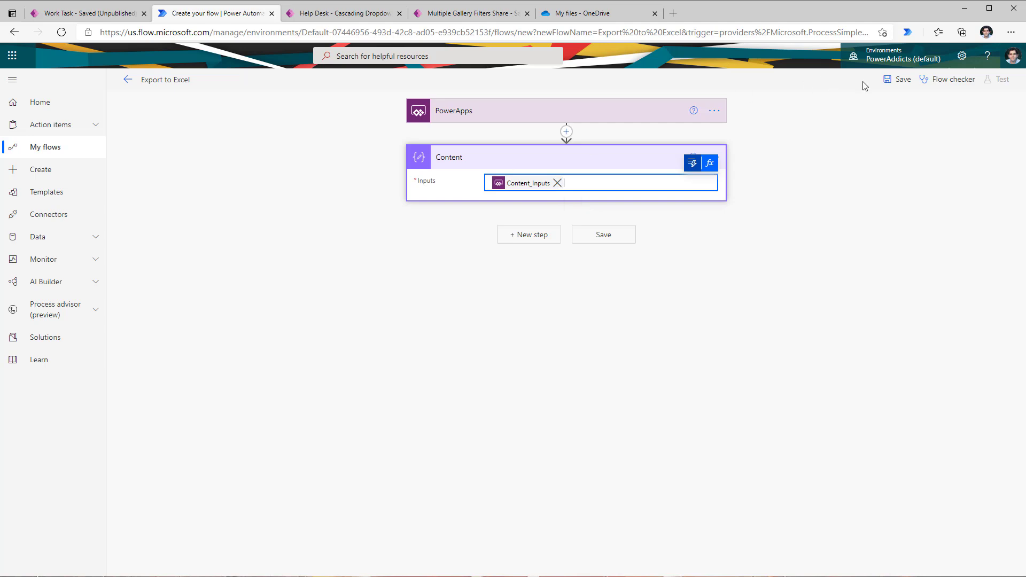
{"action": "left_click", "coordinate": [897, 81]}
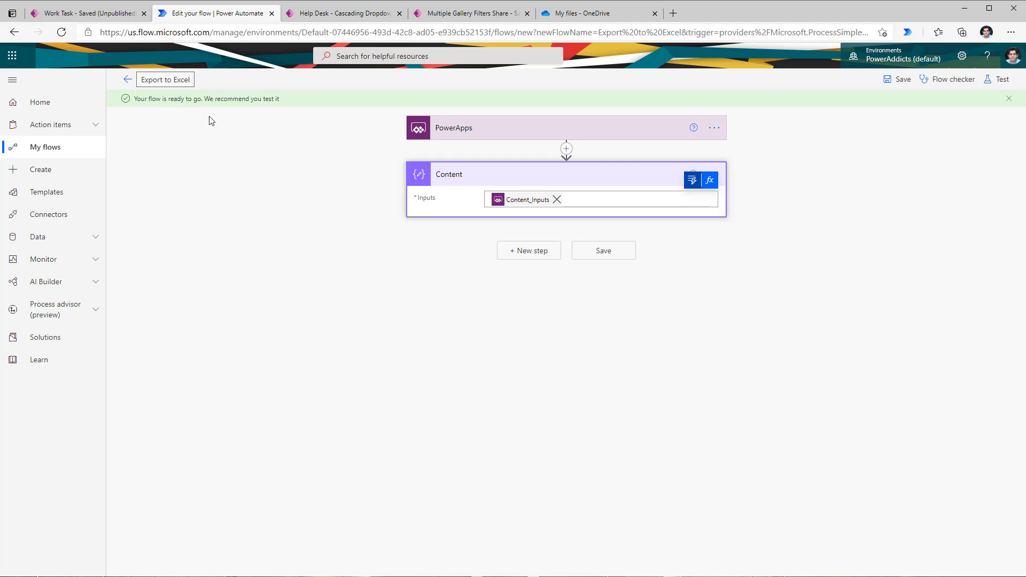
Switch to Power Apps and attach the Export to Excel flow to the Export to Excel button's OnSelect.
{"action": "left_click", "coordinate": [116, 13]}
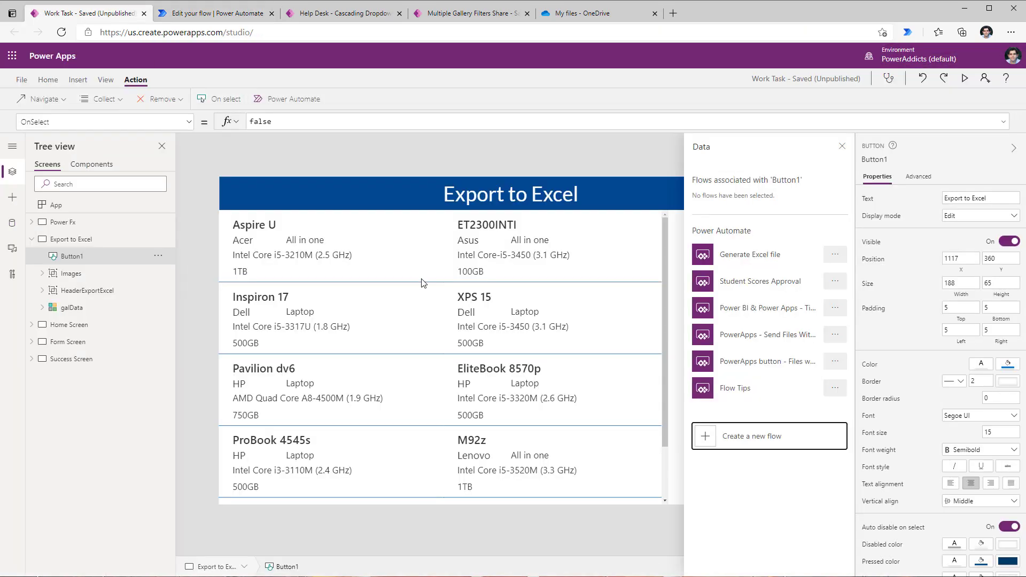
{"action": "left_click", "coordinate": [842, 146]}
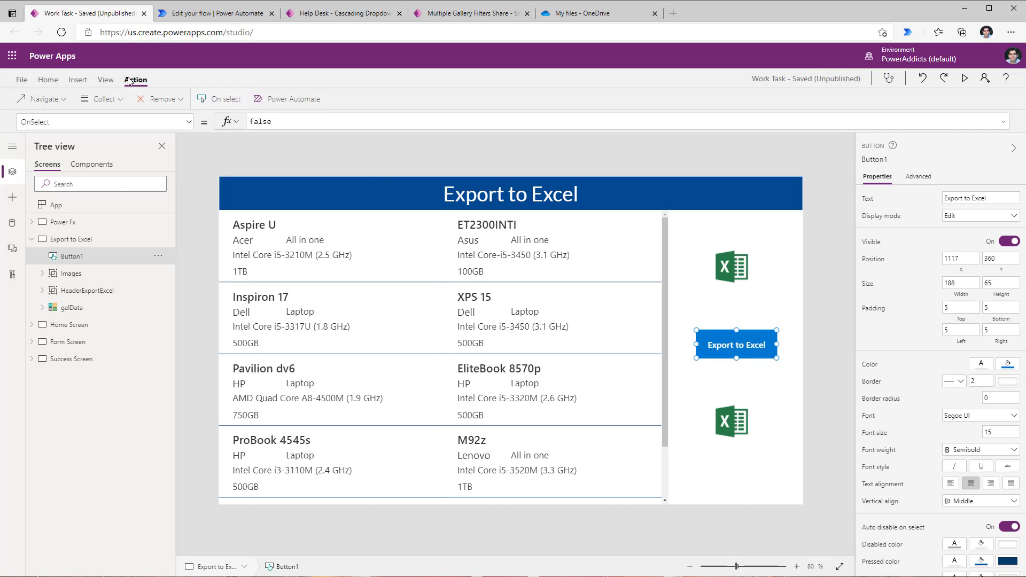
{"action": "left_click", "coordinate": [293, 101]}
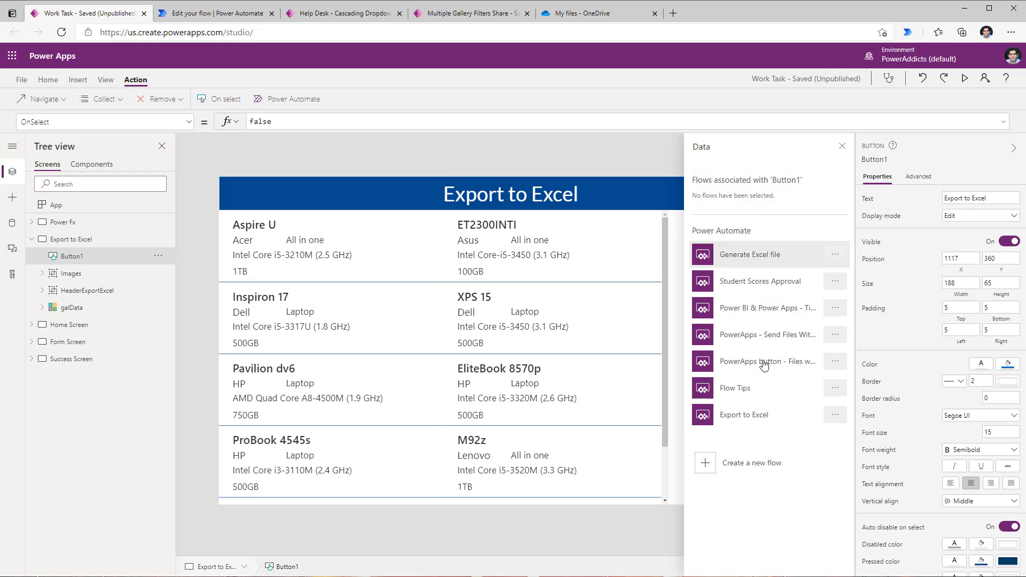
{"action": "left_click", "coordinate": [758, 420]}
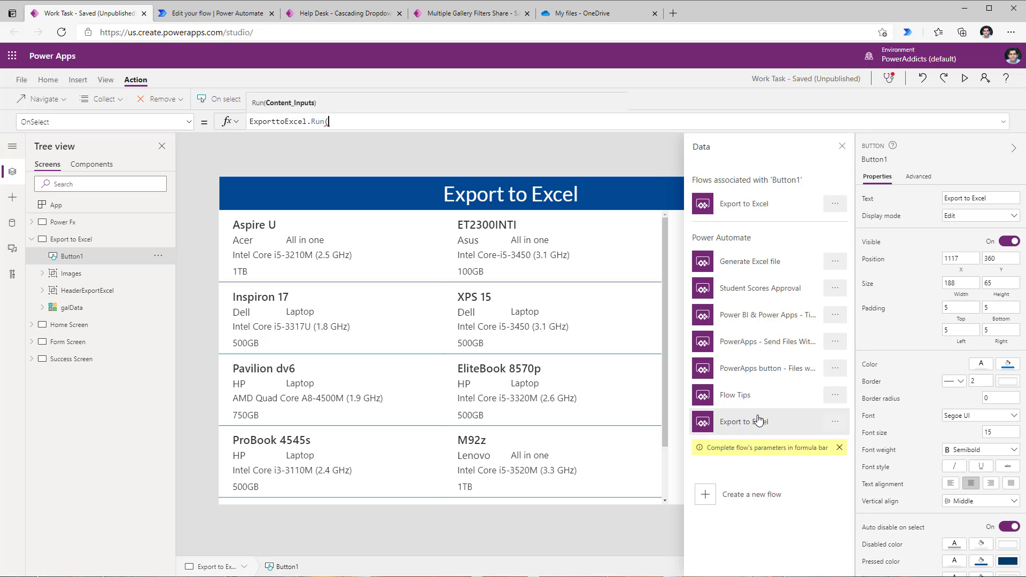
{"action": "left_click", "coordinate": [841, 148]}
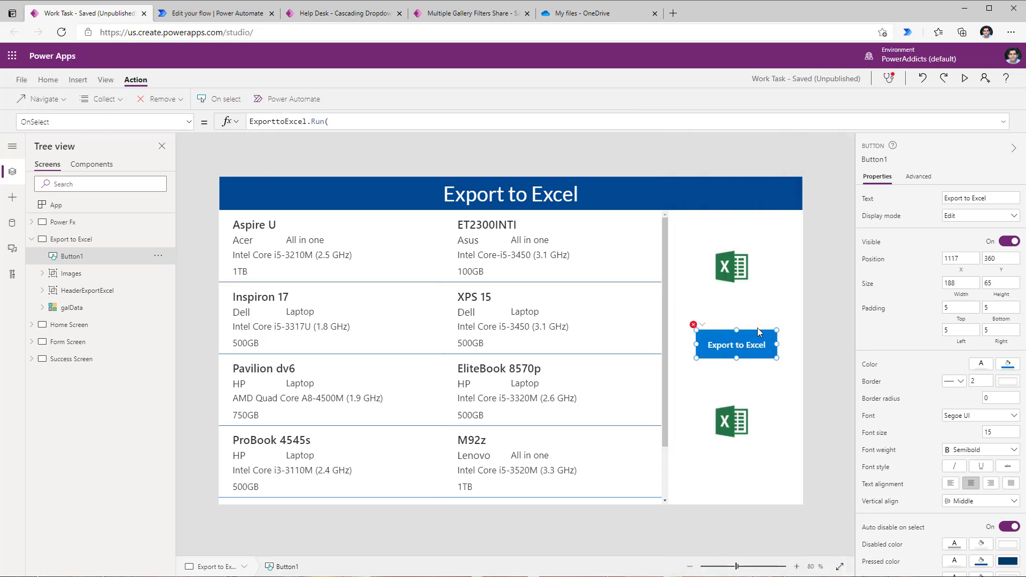
Complete the Export to Excel button's OnSelect formula as ExporttoExcel.Run(JSON(colDevices,JSONFormat.IncludeBinaryData)).
{"action": "double_click", "coordinate": [286, 121]}
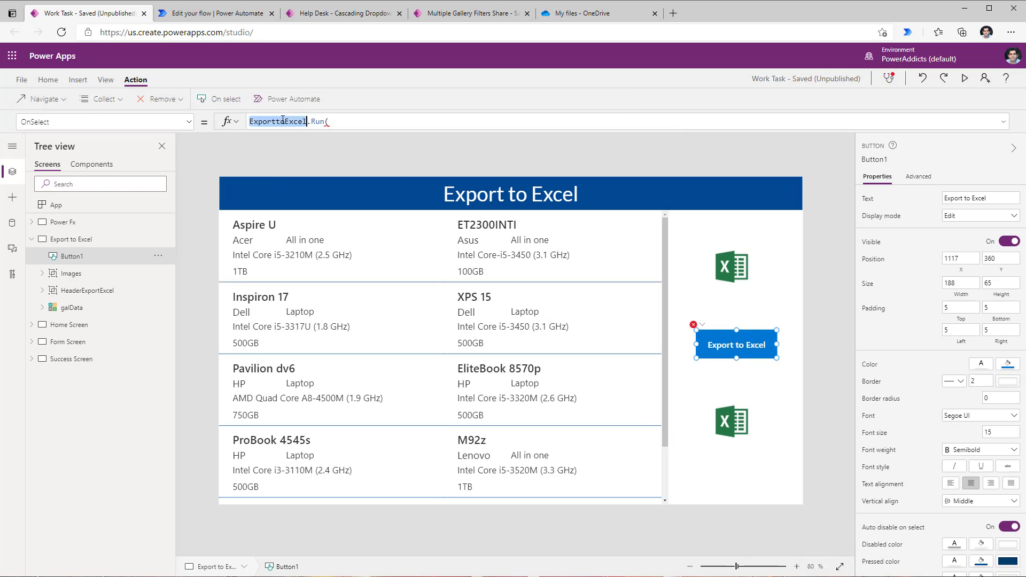
{"action": "left_click", "coordinate": [320, 122]}
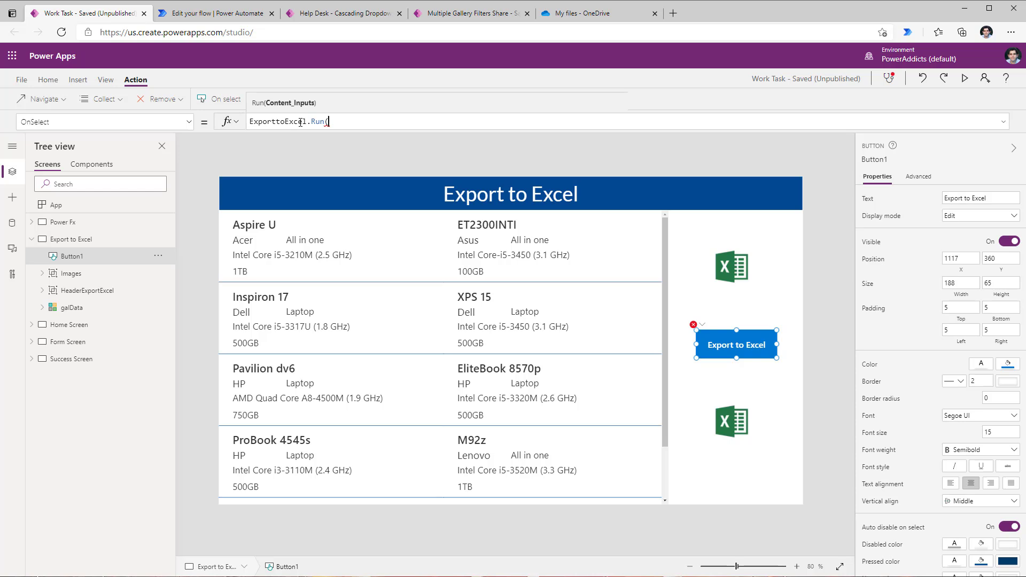
{"action": "type", "text": "JSON("}
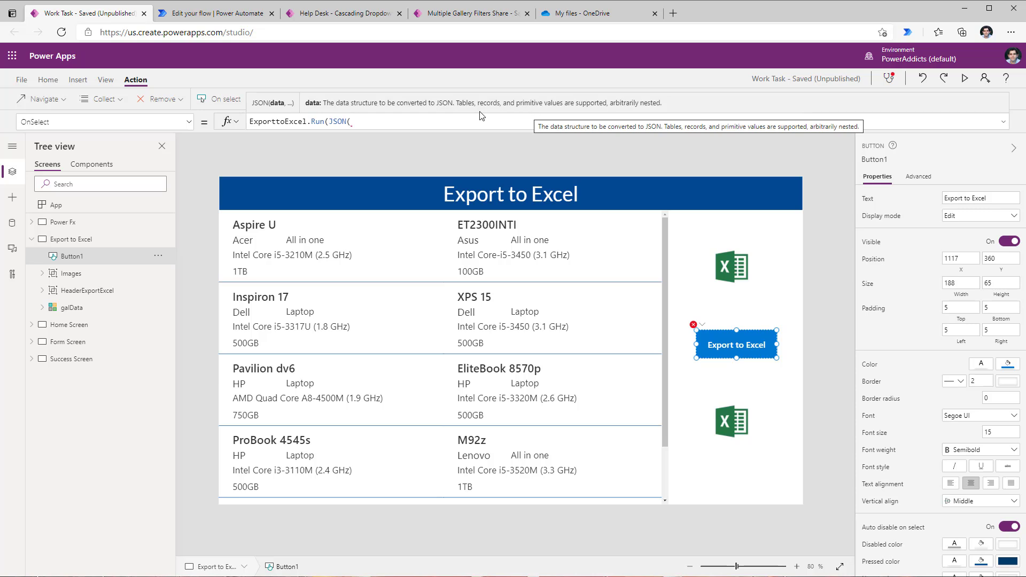
{"action": "type", "text": "col"}
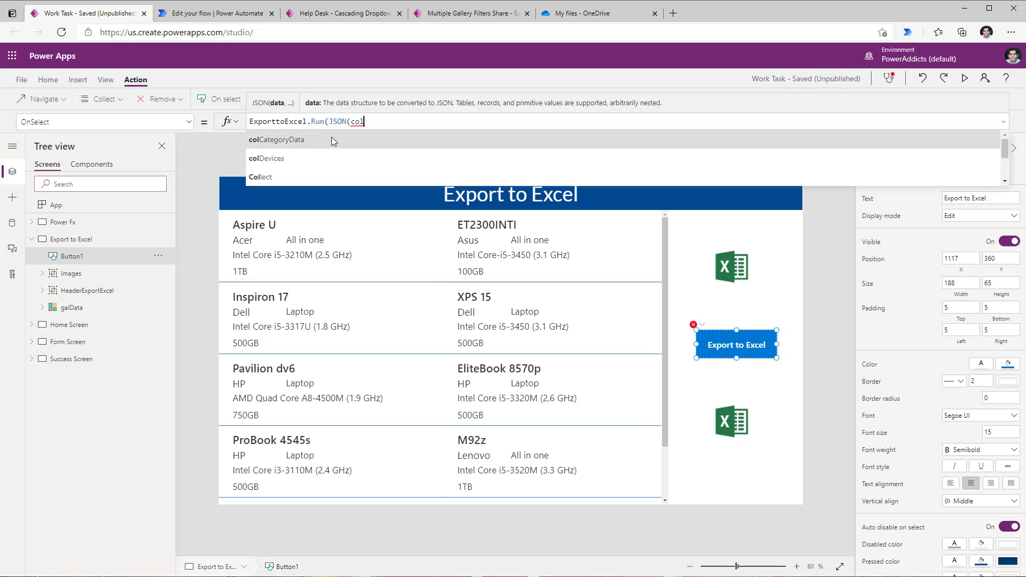
{"action": "left_click", "coordinate": [320, 158]}
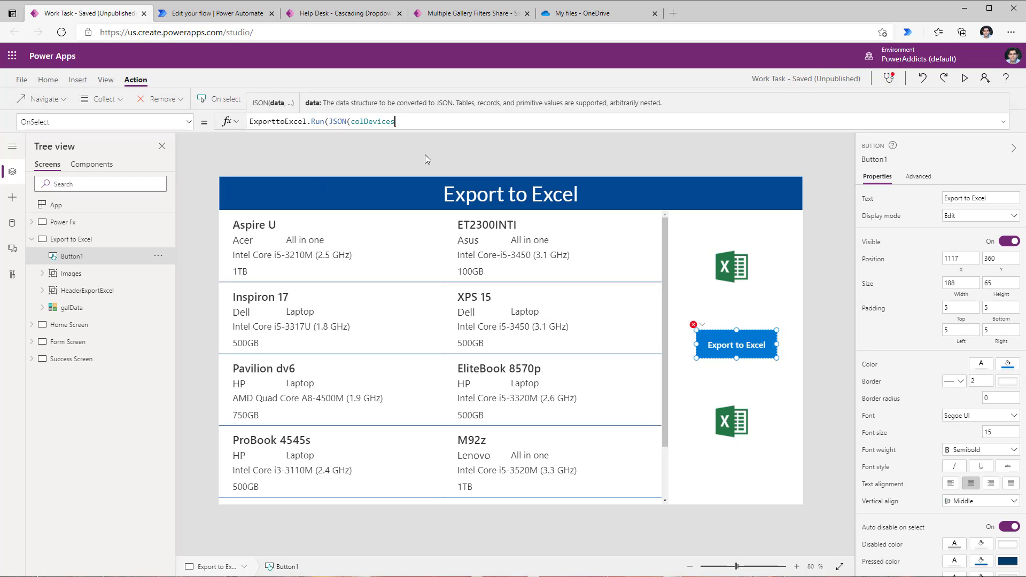
{"action": "type", "text": ","}
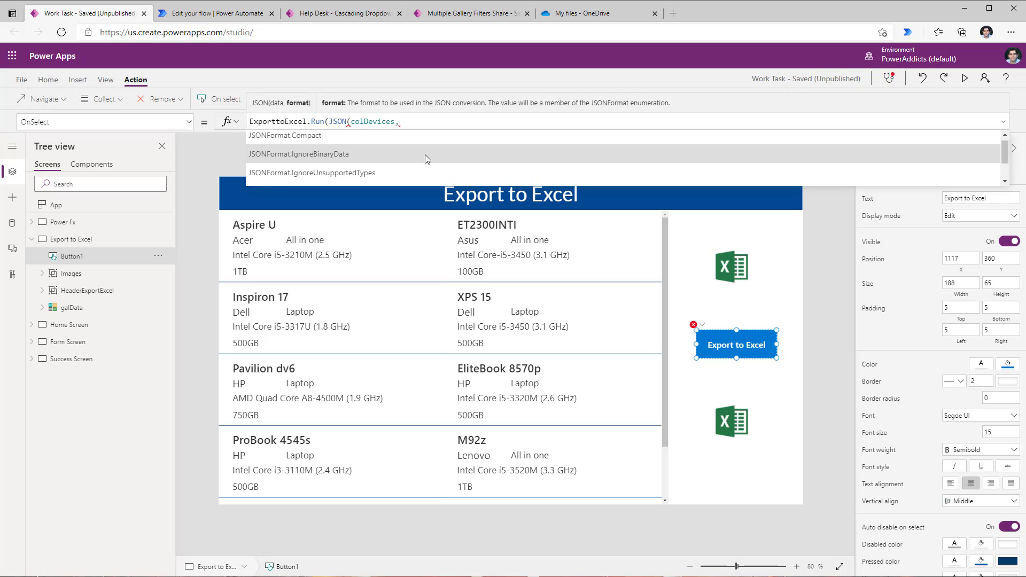
{"action": "scroll", "coordinate": [426, 159], "scroll_direction": "down", "scroll_amount": 1}
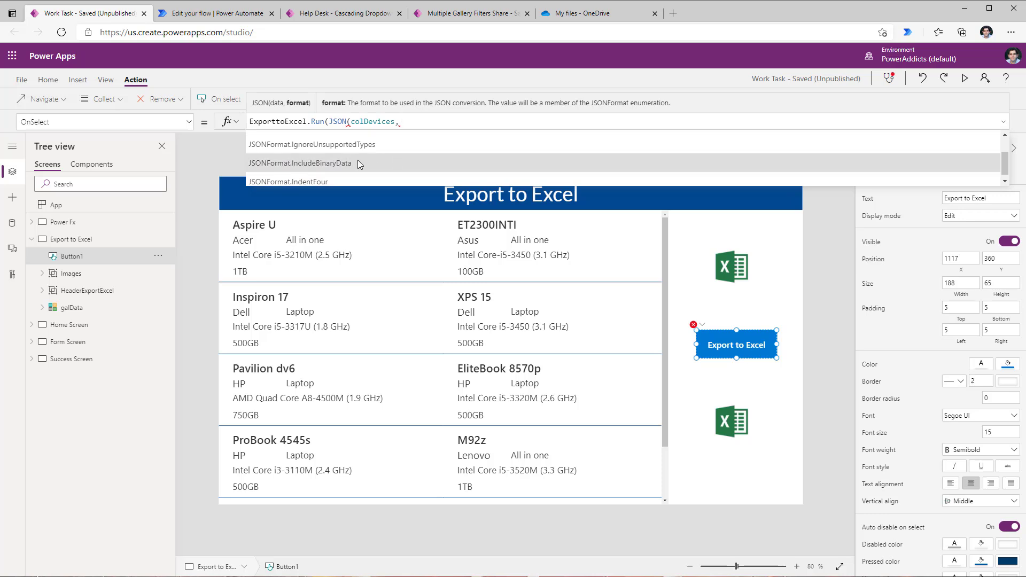
{"action": "left_click", "coordinate": [357, 162]}
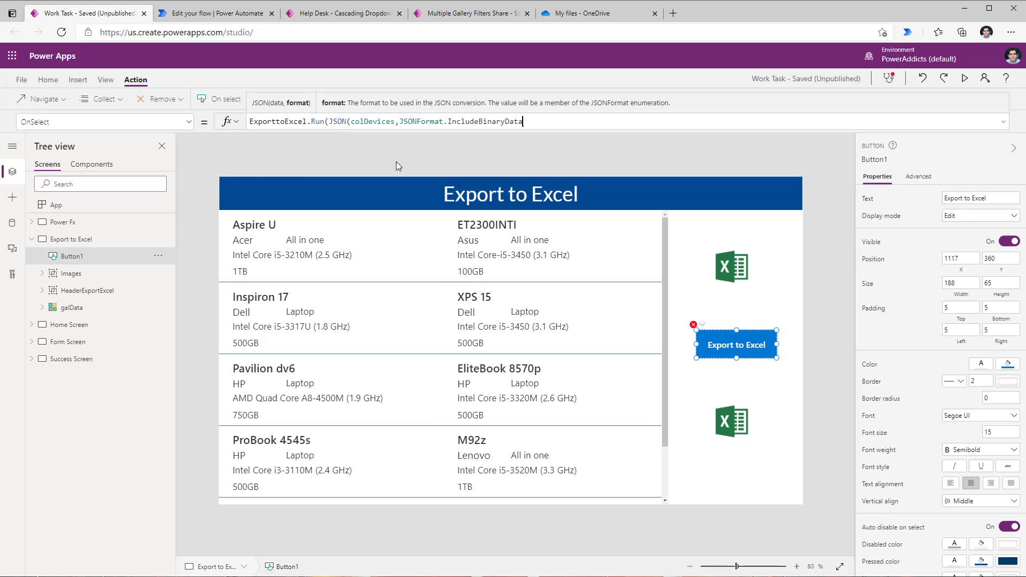
{"action": "type", "text": "))"}
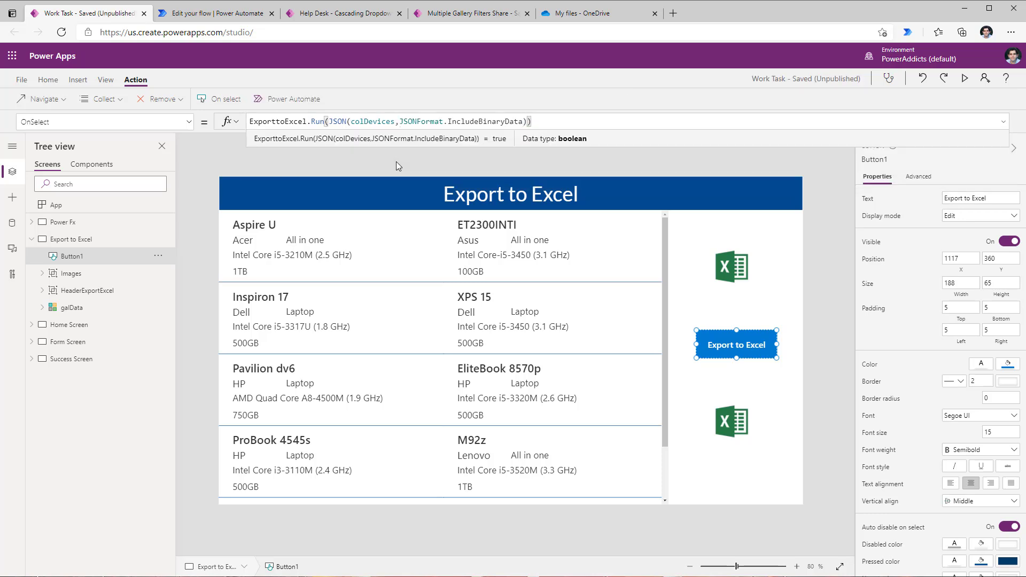
Check the ExporttoExcel flow among the app's data sources, and trigger it with the Export to Excel button in the app preview.
{"action": "left_click", "coordinate": [7, 226]}
{"action": "mouse_move", "coordinate": [62, 435]}
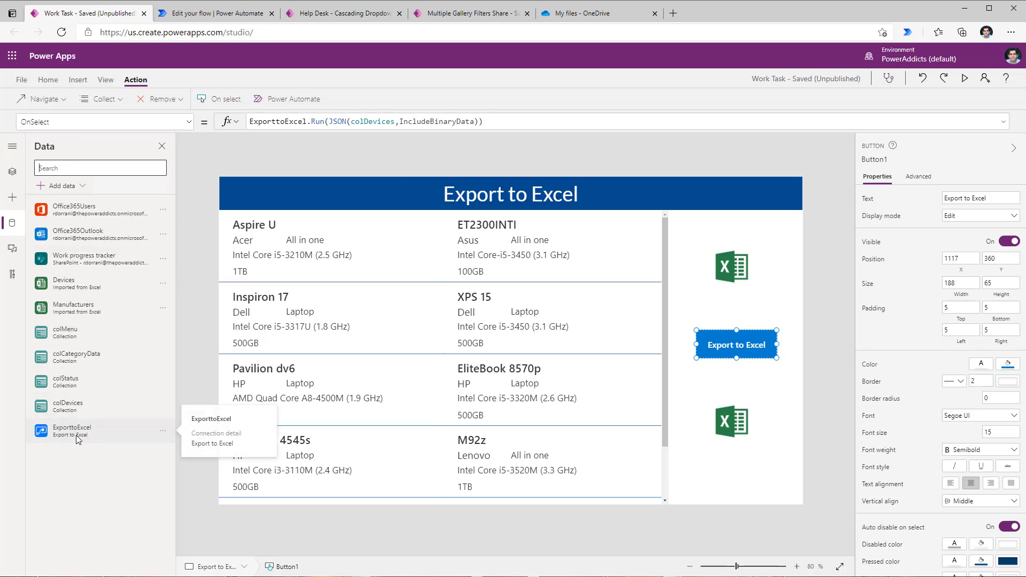
{"action": "left_click", "coordinate": [965, 79]}
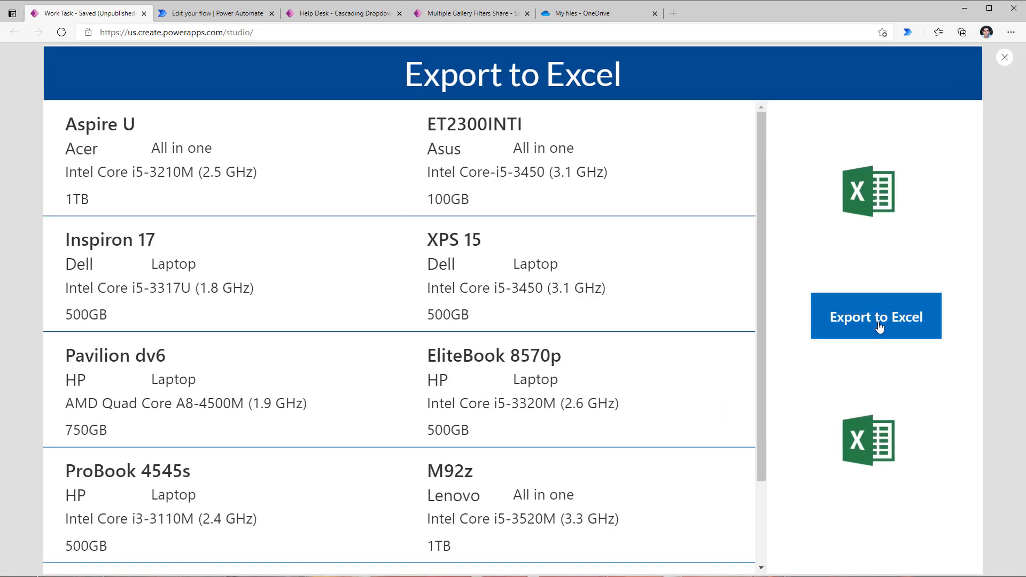
{"action": "left_click", "coordinate": [879, 327]}
Switch to Power Automate and open the latest run in the Export to Excel flow's run history.
{"action": "left_click", "coordinate": [229, 19]}
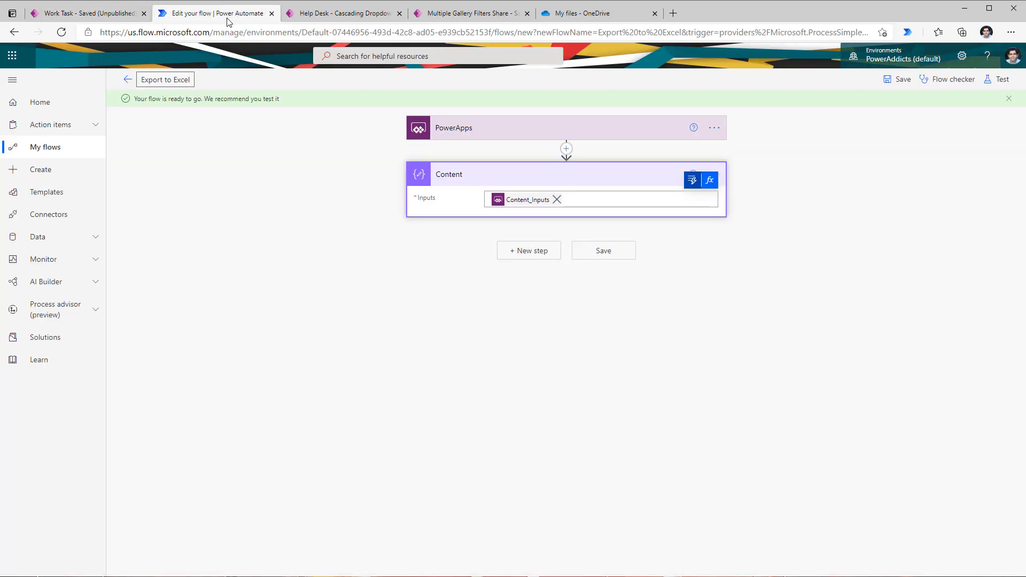
{"action": "left_click", "coordinate": [128, 80]}
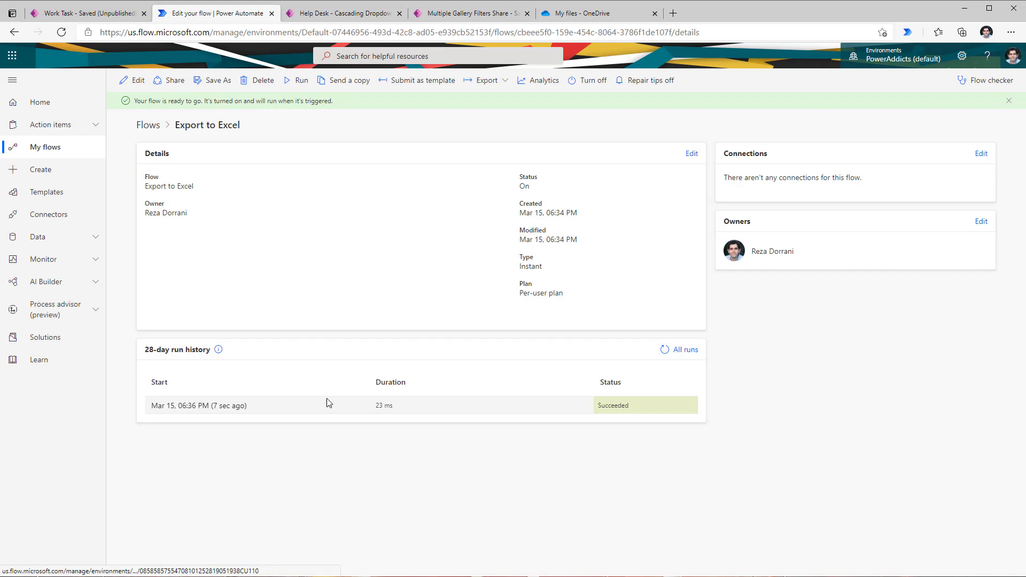
{"action": "left_click", "coordinate": [219, 410]}
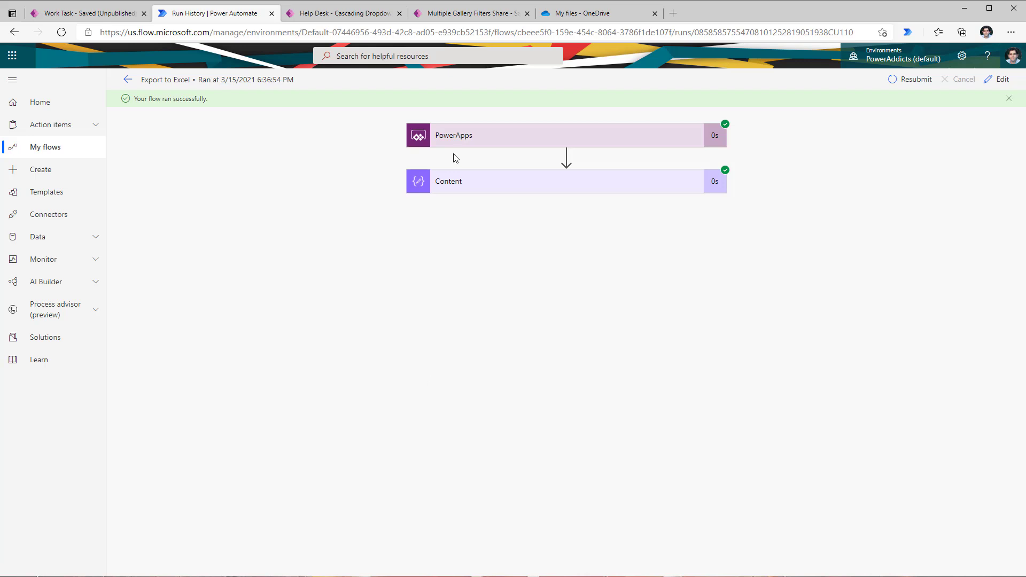
Examine the run details of the PowerApps trigger and the Content action, including the raw inputs of Content.
{"action": "left_click", "coordinate": [474, 142]}
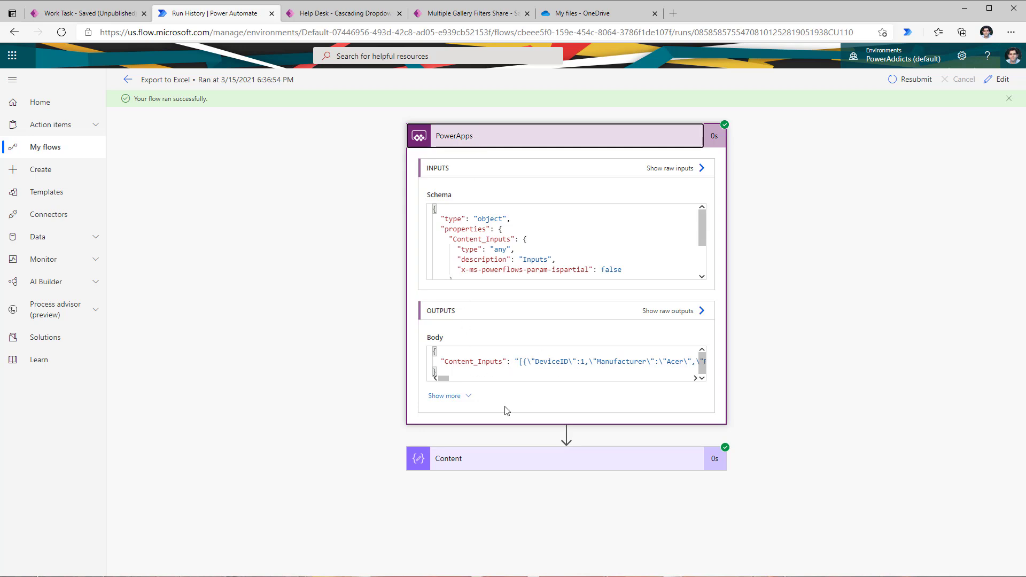
{"action": "left_click", "coordinate": [470, 458]}
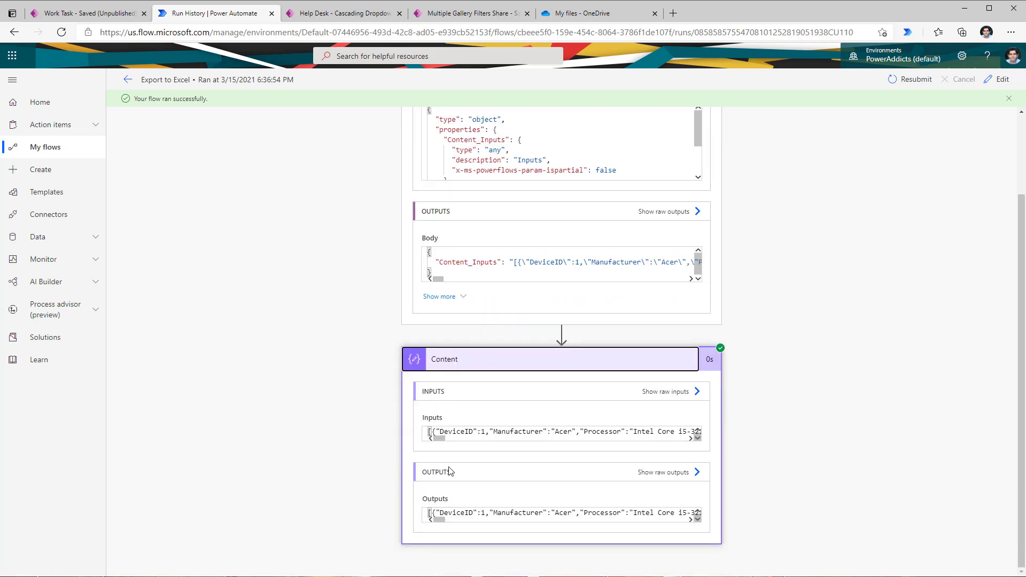
{"action": "mouse_move", "coordinate": [443, 438]}
{"action": "left_mouse_down"}
{"action": "mouse_move", "coordinate": [692, 446]}
{"action": "mouse_move", "coordinate": [426, 446]}
{"action": "left_mouse_up"}
{"action": "left_click", "coordinate": [678, 392]}
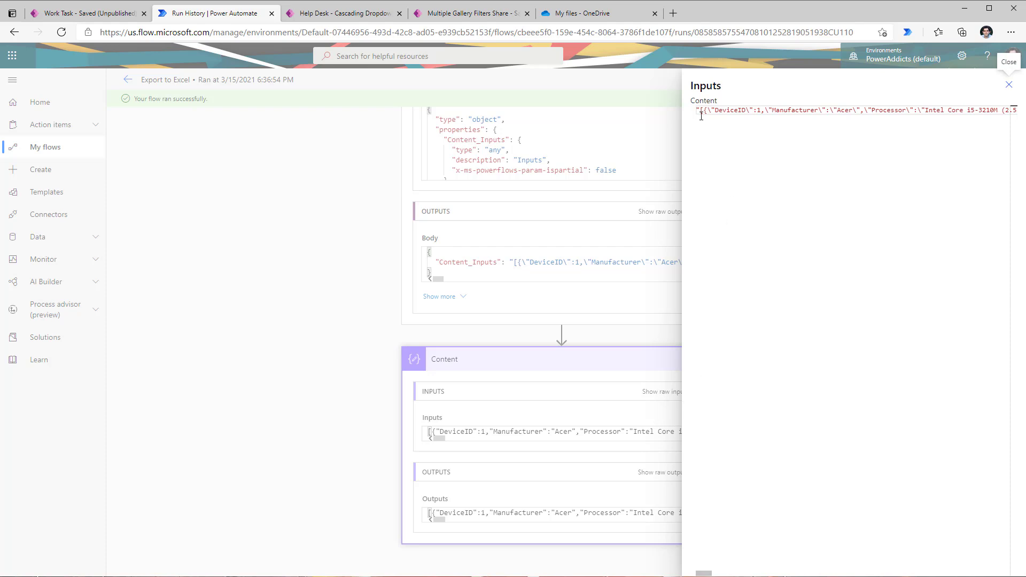
{"action": "left_click_drag", "start_coordinate": [697, 110], "coordinate": [790, 110]}
{"action": "left_click_drag", "start_coordinate": [834, 110], "coordinate": [845, 110]}
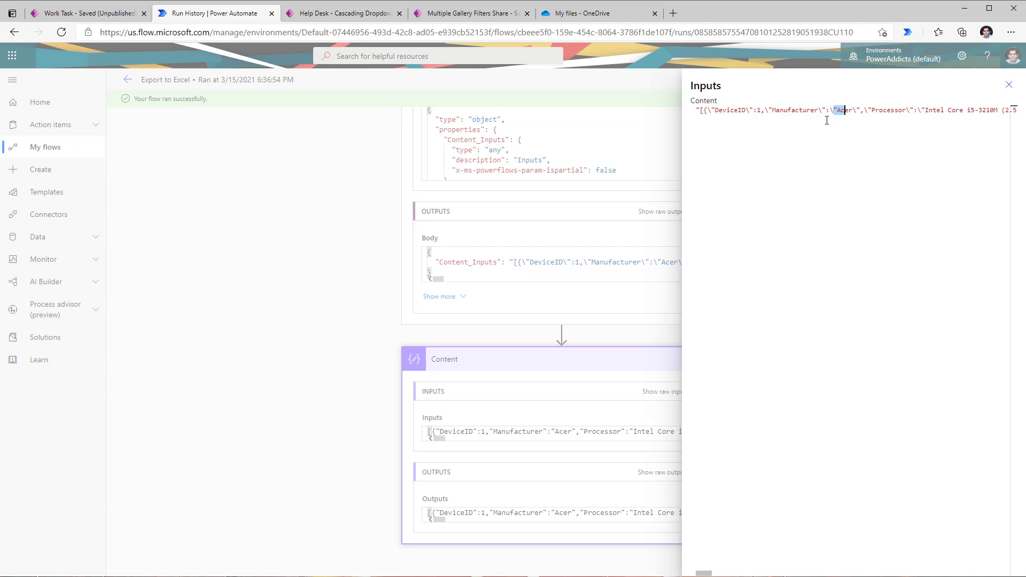
{"action": "left_click", "coordinate": [1008, 85]}
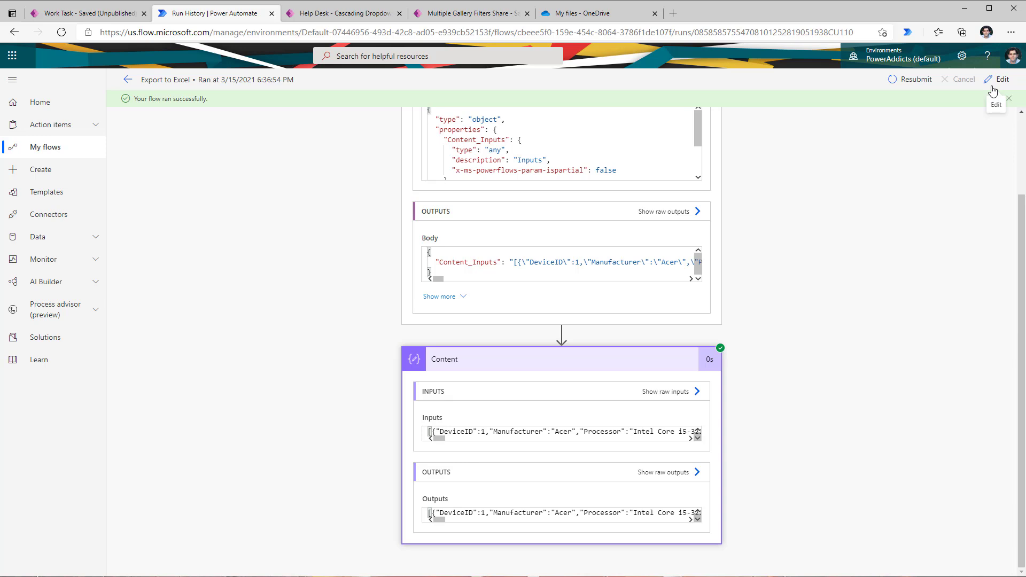
Edit the flow and add a Data Operation Create CSV table action below the Content action.
{"action": "left_click", "coordinate": [993, 80]}
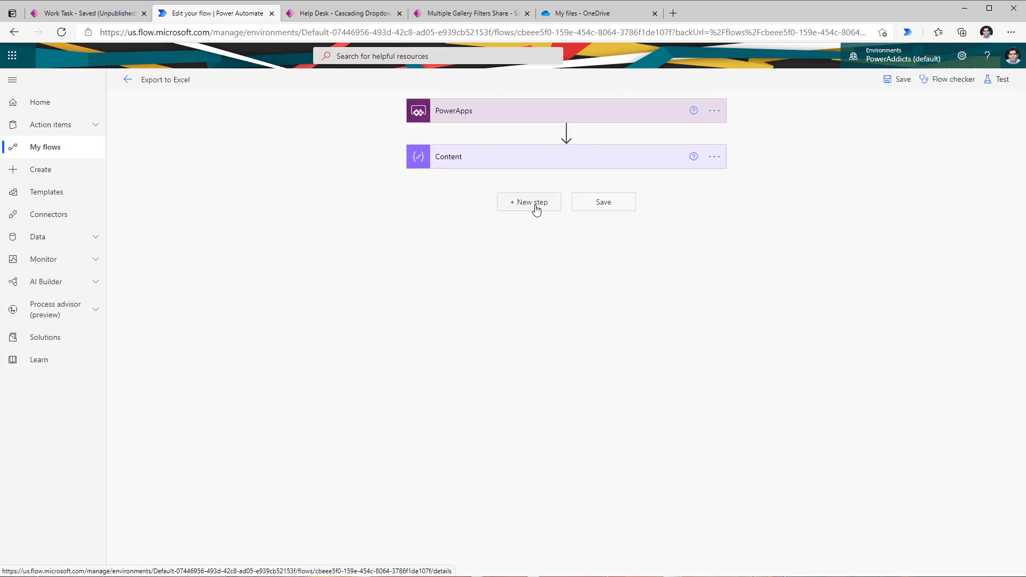
{"action": "left_click", "coordinate": [537, 210]}
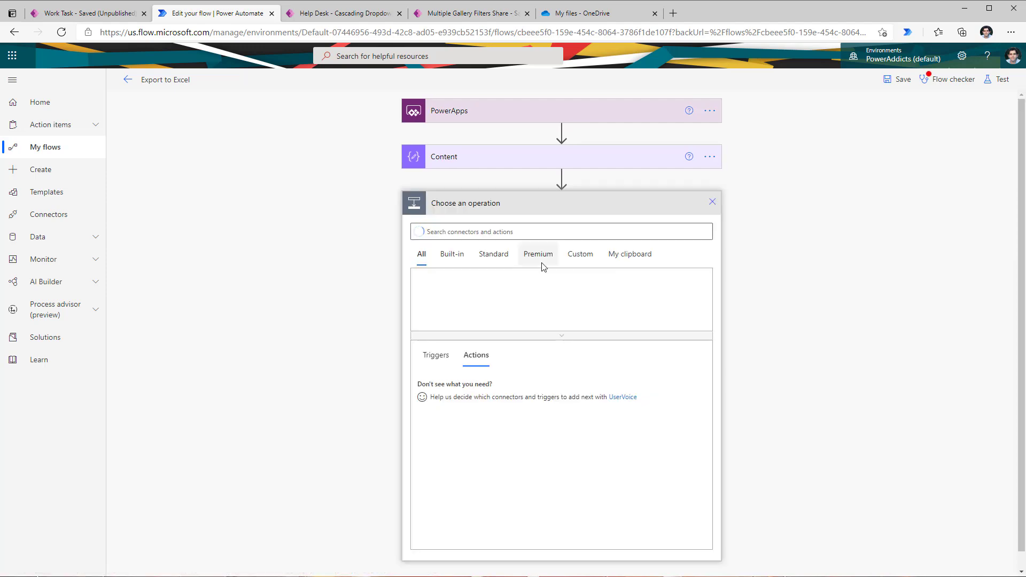
{"action": "type", "text": "data operation"}
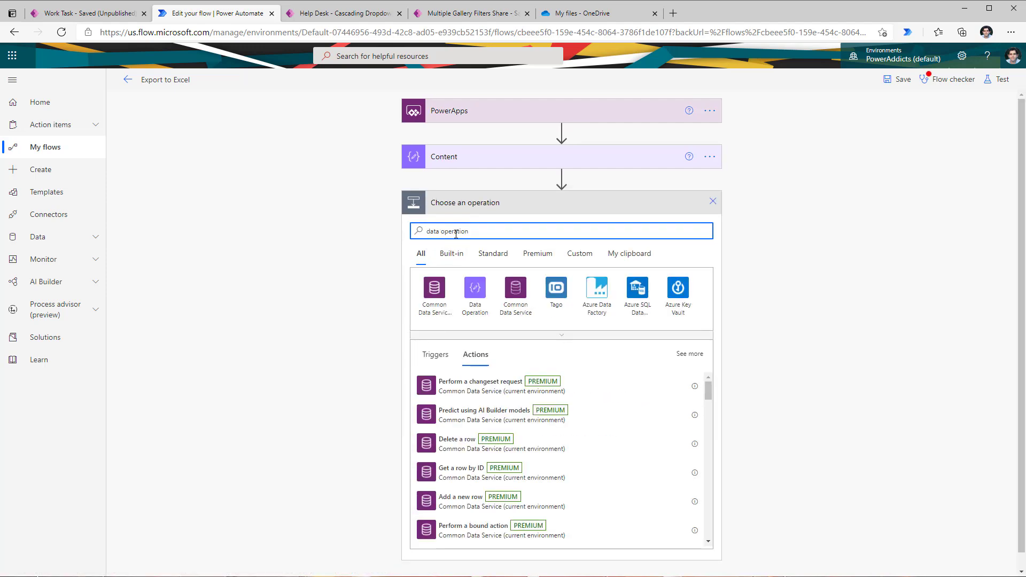
{"action": "left_click", "coordinate": [477, 306]}
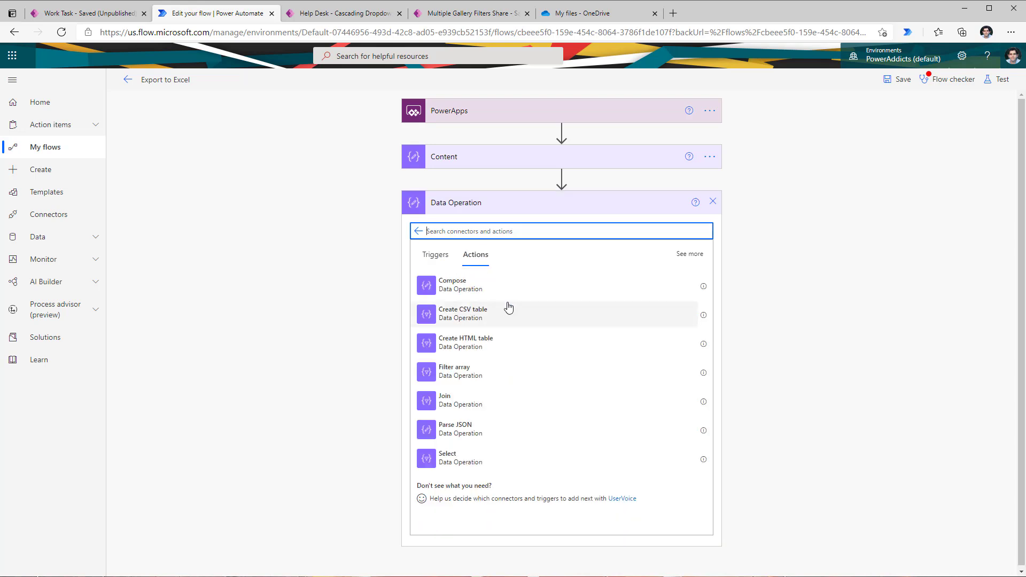
{"action": "left_click", "coordinate": [478, 321]}
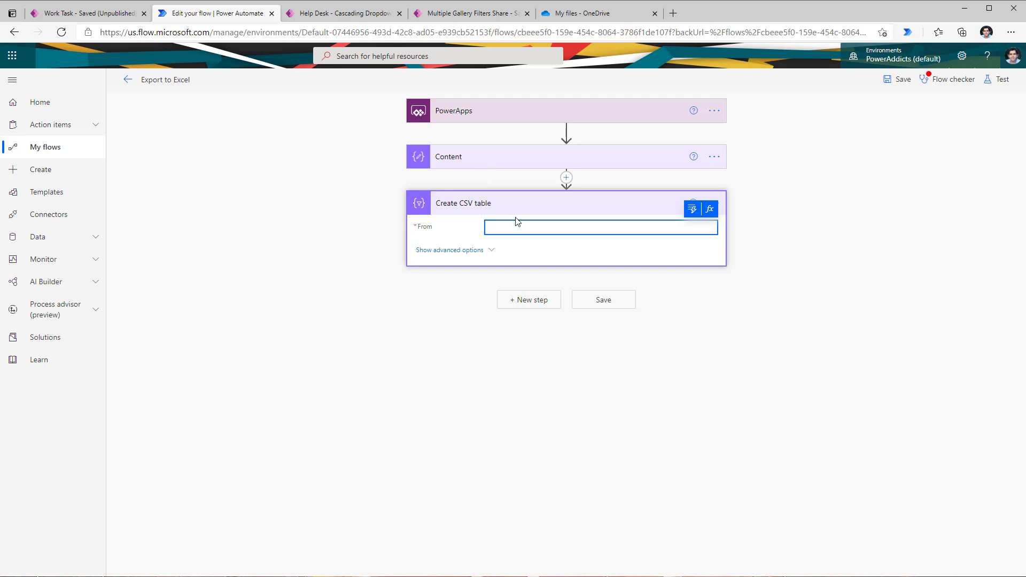
Set the Create CSV table action's From to a json() expression wrapping the Outputs of the Content action.
{"action": "left_click", "coordinate": [712, 215]}
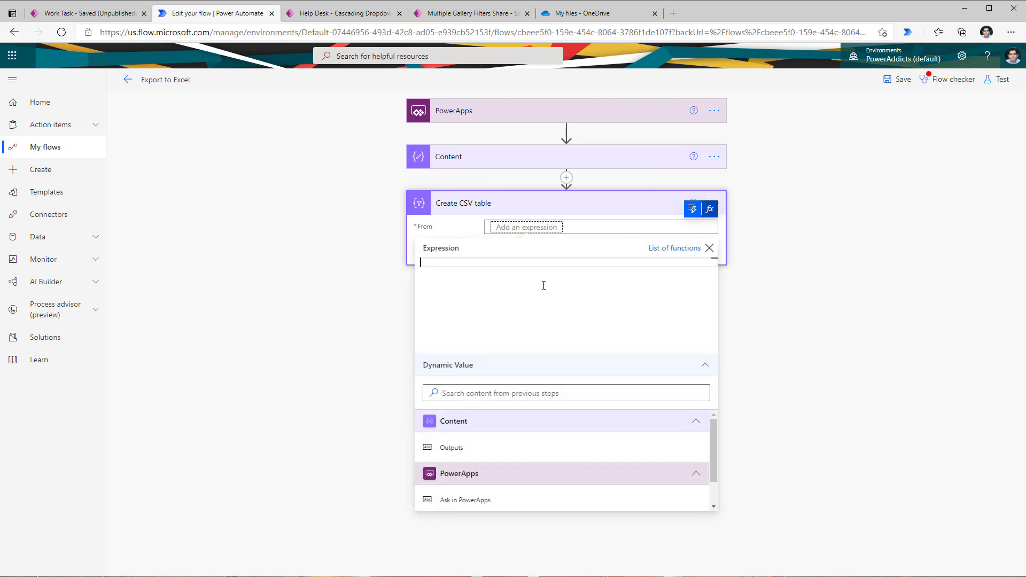
{"action": "type", "text": "jso"}
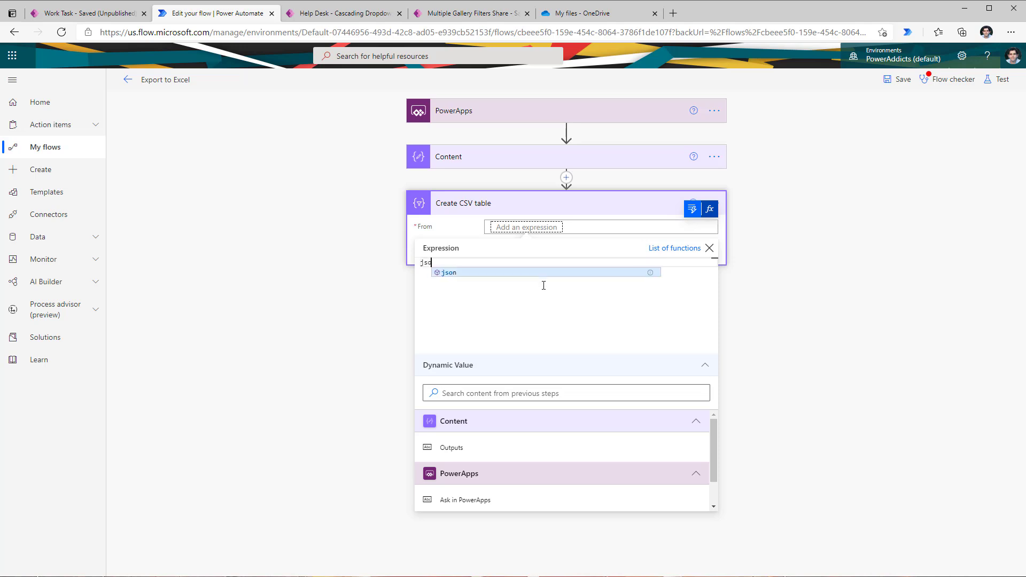
{"action": "type", "text": "n("}
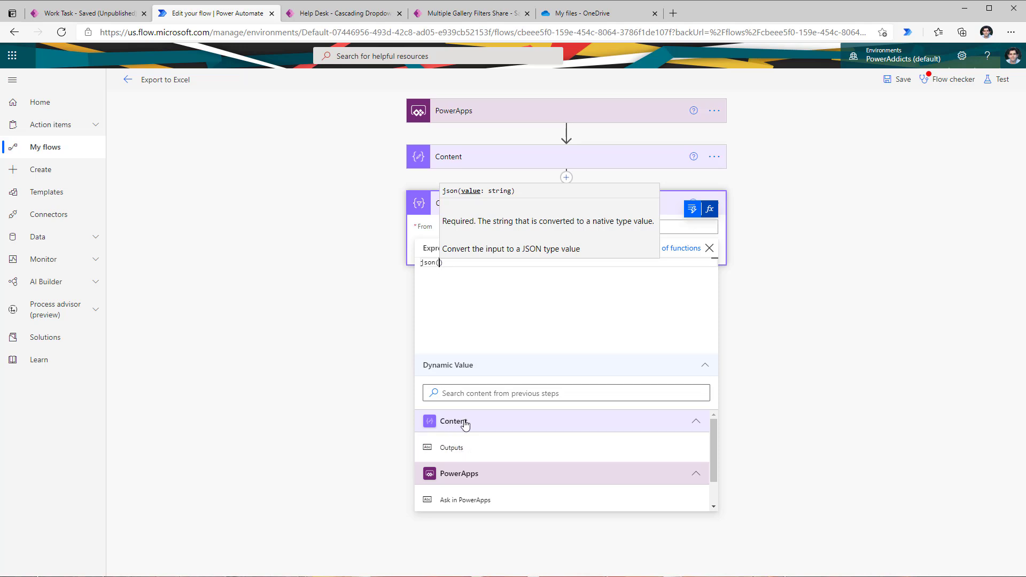
{"action": "left_click", "coordinate": [472, 453]}
{"action": "left_click", "coordinate": [771, 323]}
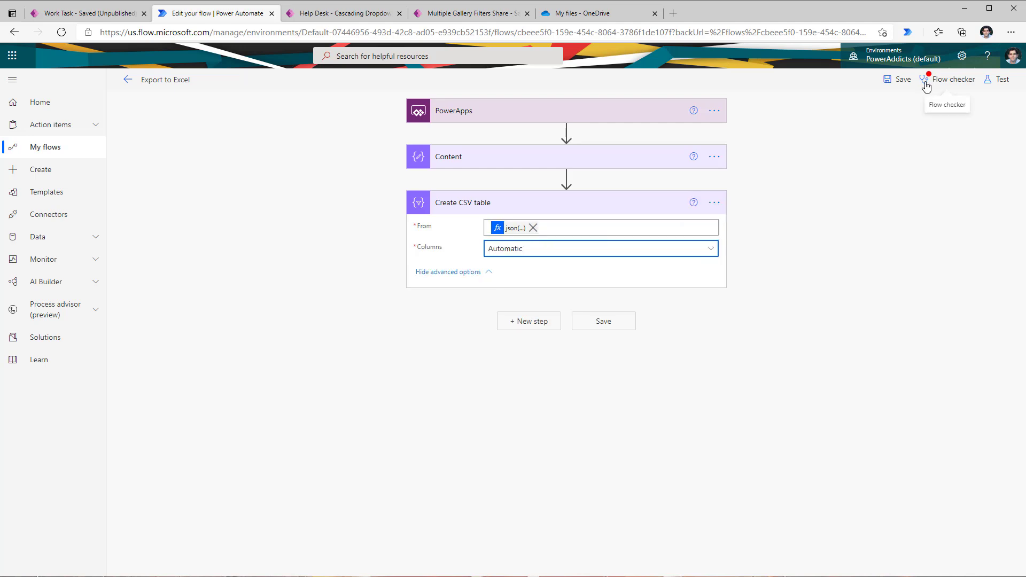
Save and test the flow automatically with the data of the recent succeeded trigger run.
{"action": "left_click", "coordinate": [999, 81]}
{"action": "left_click", "coordinate": [890, 133]}
{"action": "left_click", "coordinate": [875, 153]}
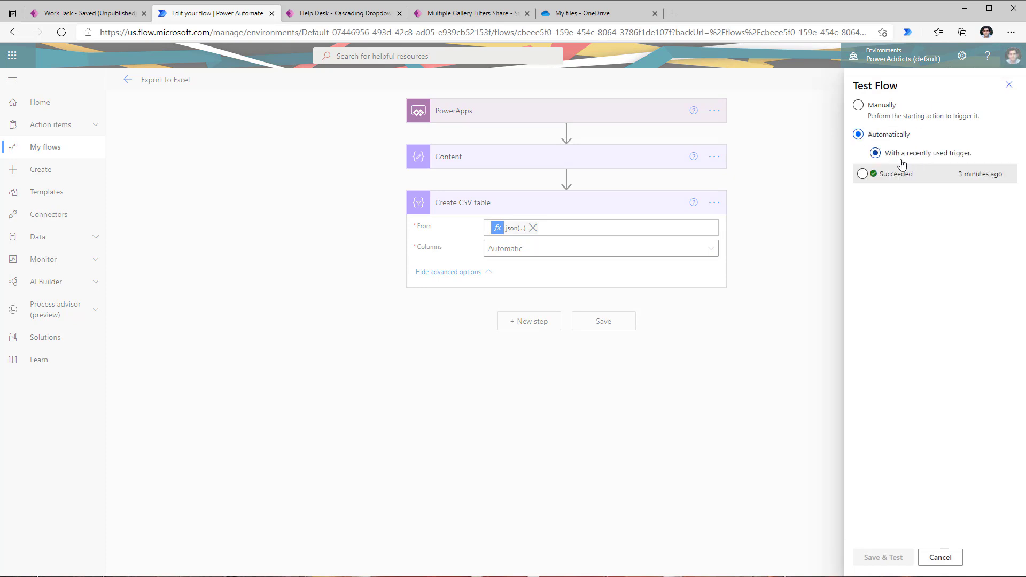
{"action": "left_click", "coordinate": [862, 173]}
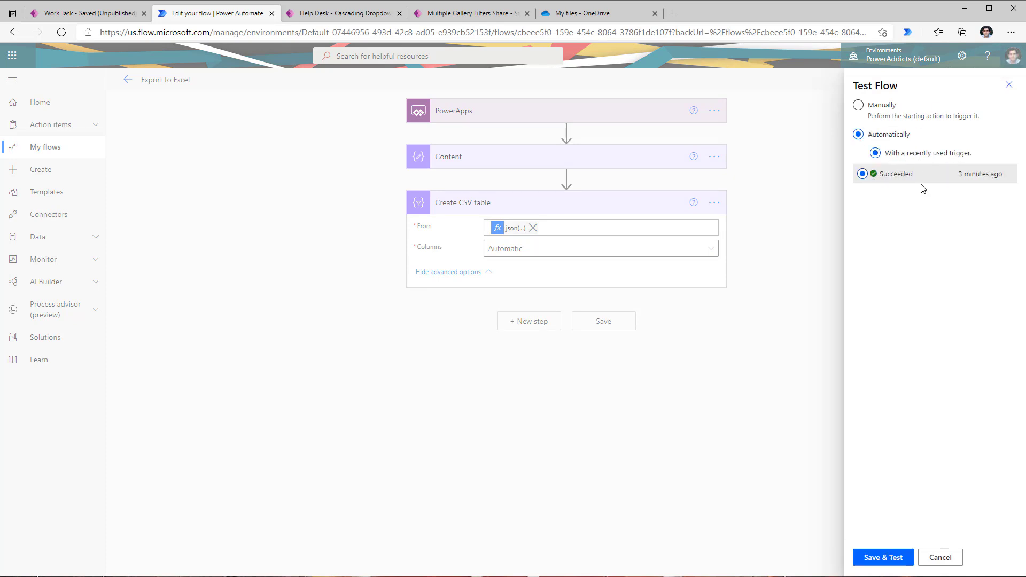
{"action": "left_click", "coordinate": [889, 560]}
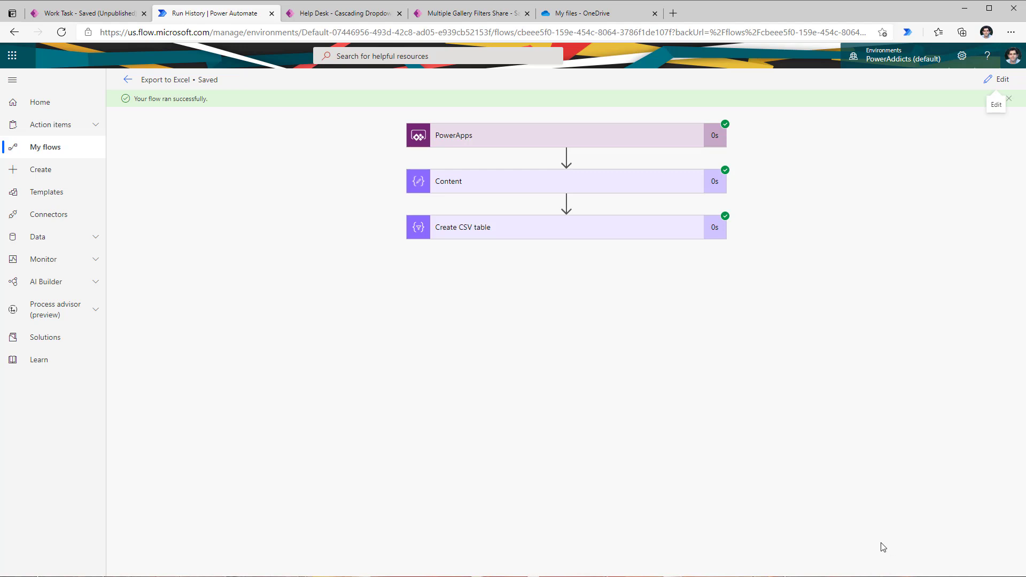
Examine the raw outputs of the Content action and the raw inputs of the Create CSV table action in the test run.
{"action": "left_click", "coordinate": [457, 191]}
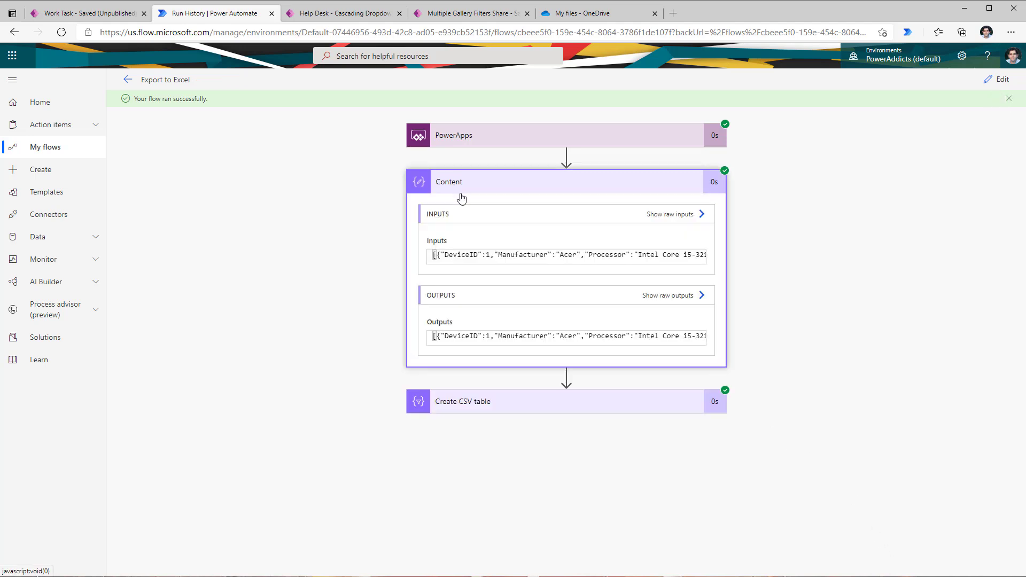
{"action": "left_click", "coordinate": [698, 297]}
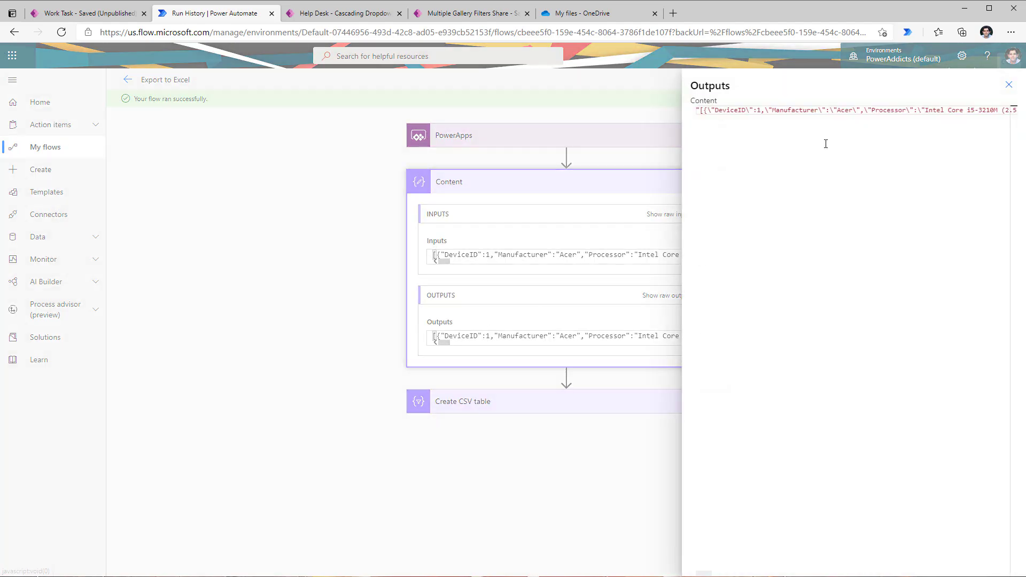
{"action": "left_click", "coordinate": [1009, 82]}
{"action": "left_click", "coordinate": [570, 405]}
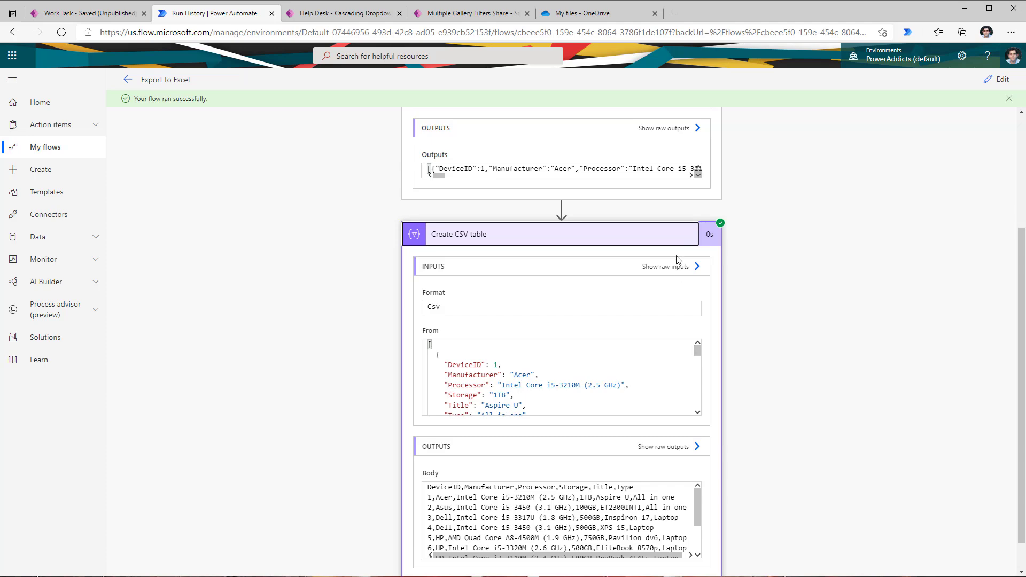
{"action": "left_click", "coordinate": [697, 266]}
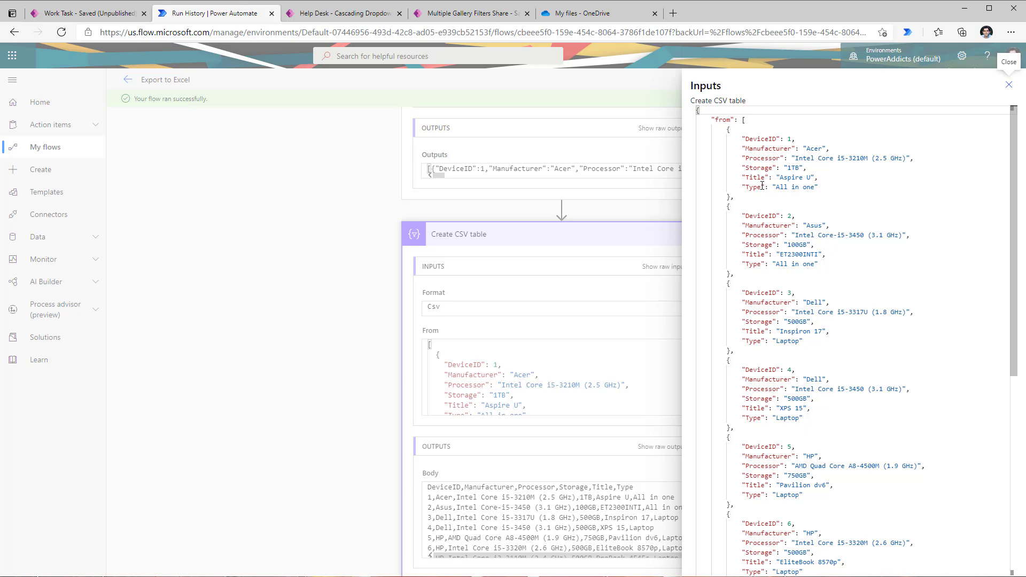
Look through the full array of device records in the Create CSV table action's raw inputs and close them.
{"action": "left_click", "coordinate": [743, 121]}
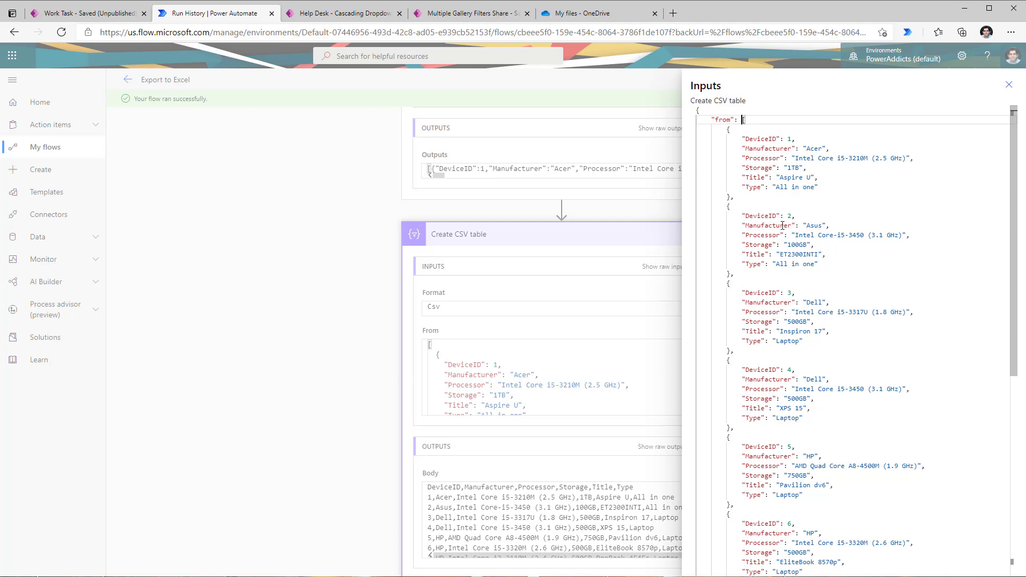
{"action": "scroll", "coordinate": [782, 245], "scroll_direction": "down", "scroll_amount": 10}
{"action": "scroll", "coordinate": [783, 244], "scroll_direction": "up", "scroll_amount": 10}
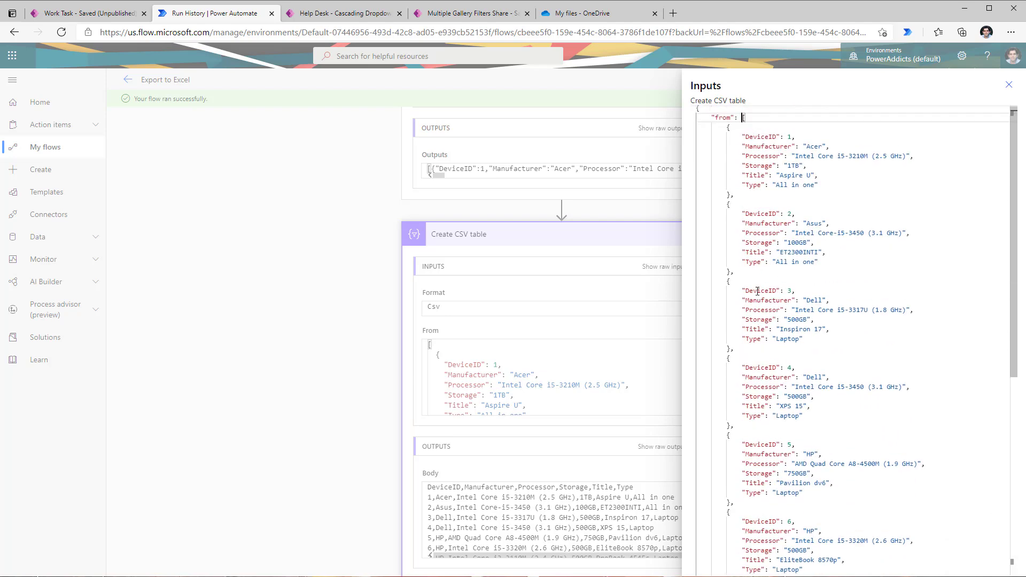
{"action": "scroll", "coordinate": [758, 292], "scroll_direction": "down", "scroll_amount": 6}
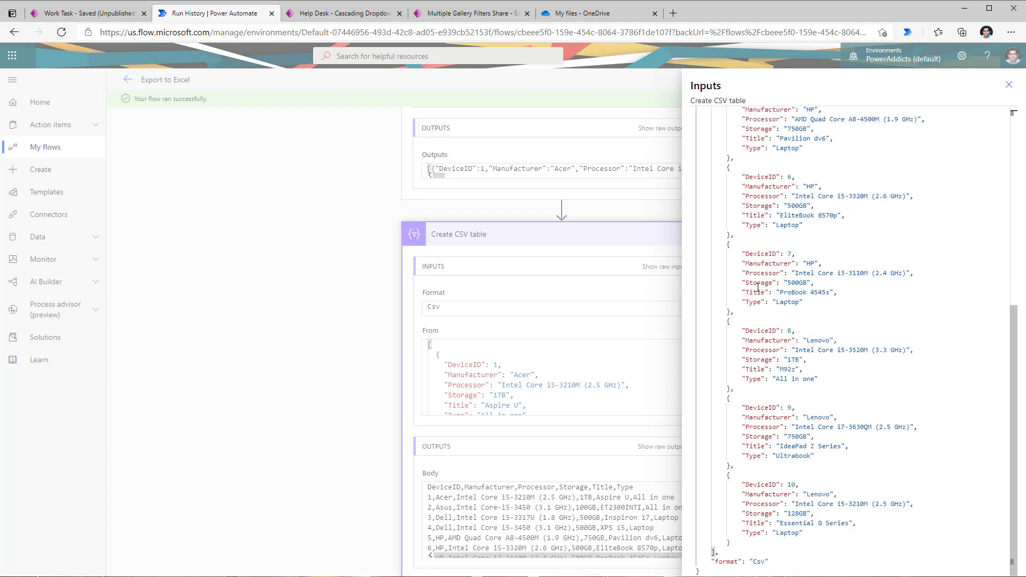
{"action": "left_click", "coordinate": [1008, 84]}
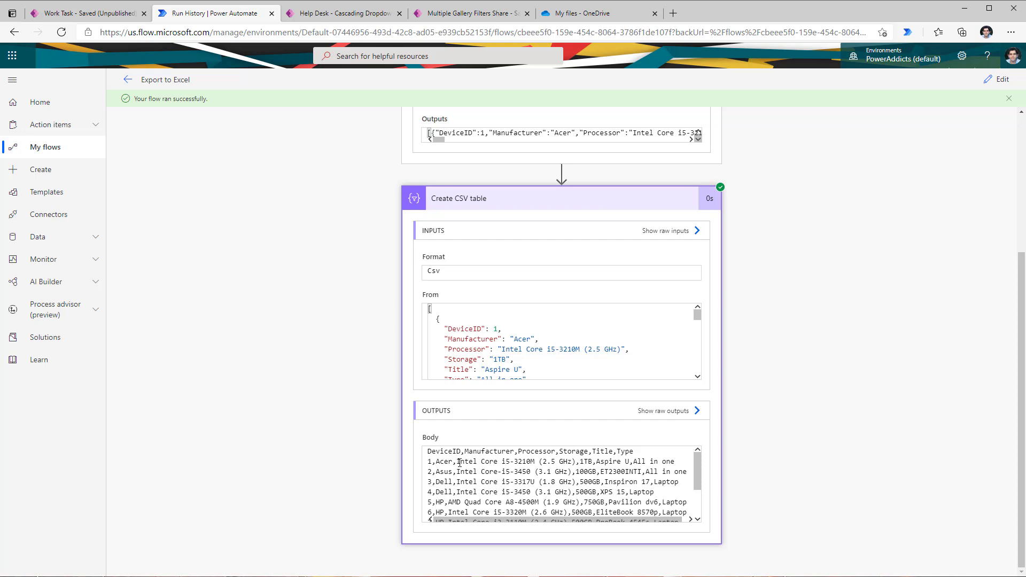
Examine the header line and the comma-separated device rows in the Create CSV table action's output body.
{"action": "scroll", "coordinate": [470, 348], "scroll_direction": "down", "scroll_amount": 1}
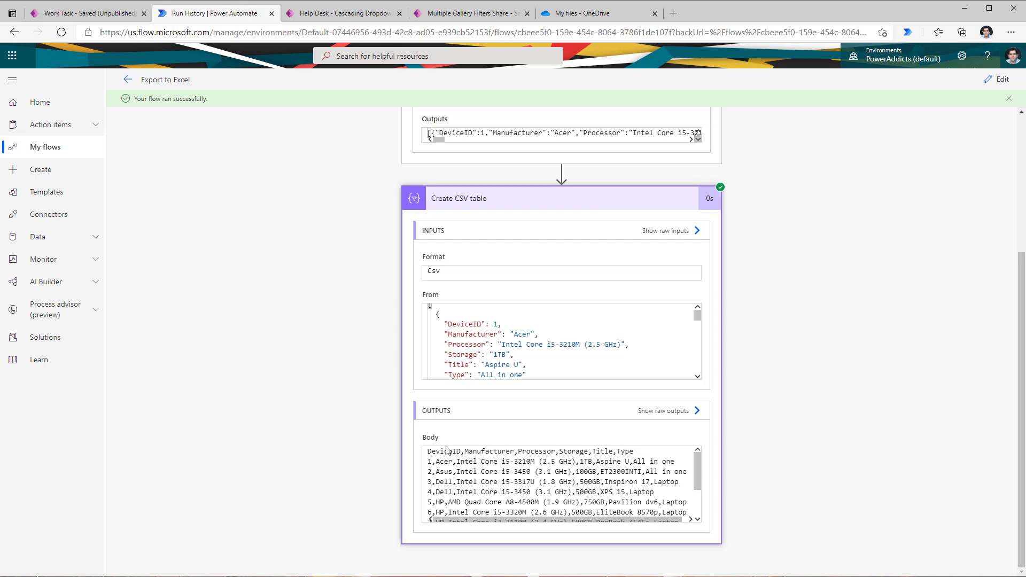
{"action": "left_click_drag", "start_coordinate": [427, 451], "coordinate": [641, 453]}
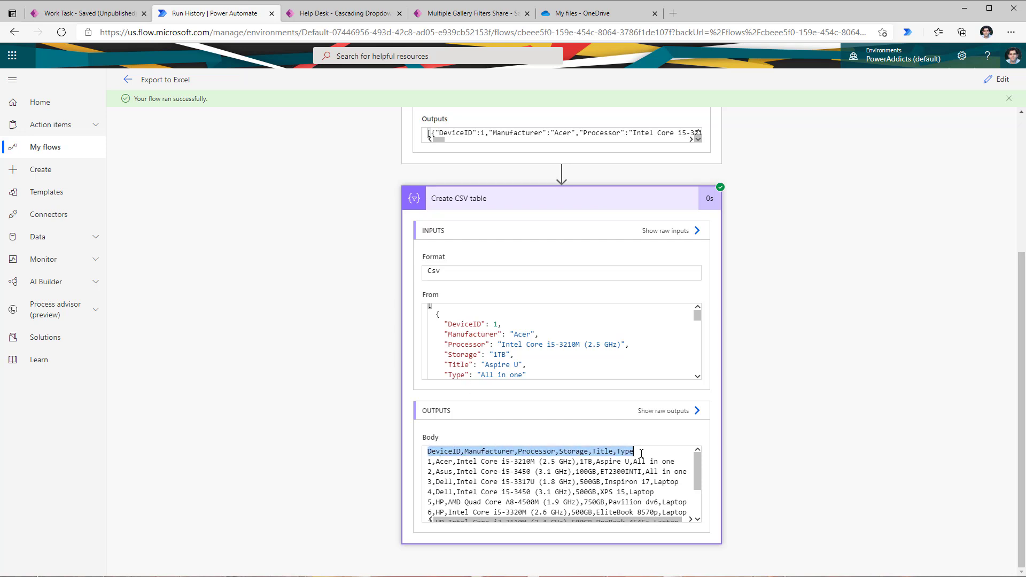
{"action": "double_click", "coordinate": [642, 453]}
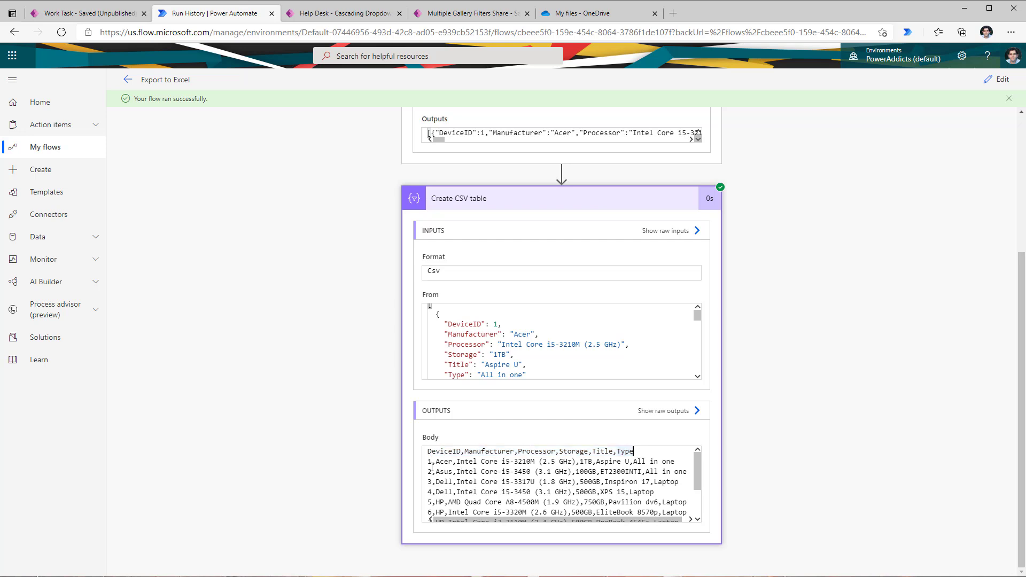
{"action": "left_click_drag", "start_coordinate": [427, 462], "coordinate": [682, 465]}
{"action": "left_click_drag", "start_coordinate": [429, 471], "coordinate": [646, 473]}
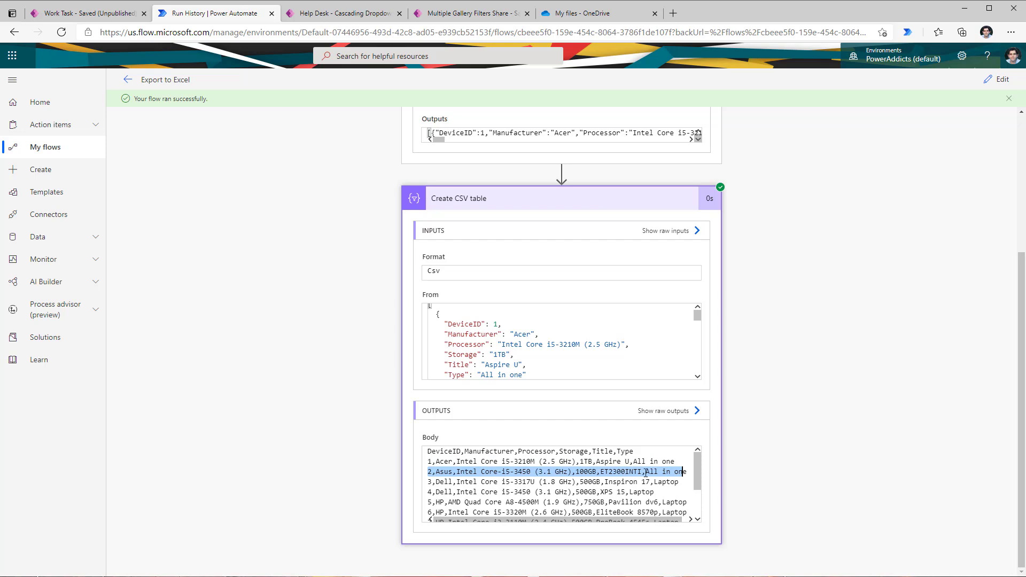
{"action": "left_click", "coordinate": [547, 491]}
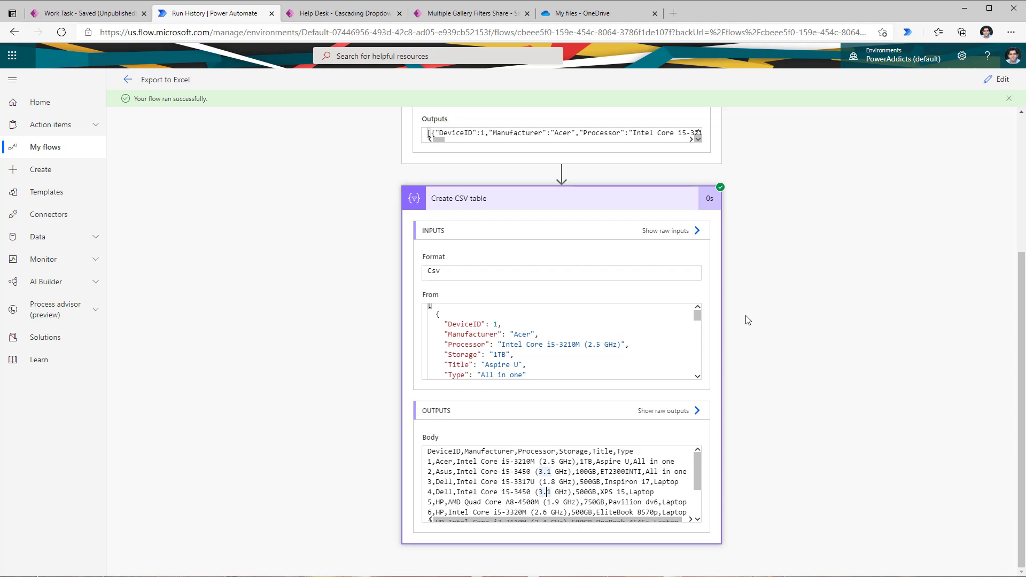
Edit the flow and add a OneDrive for Business Create file action below the Create CSV table action.
{"action": "left_click", "coordinate": [587, 18]}
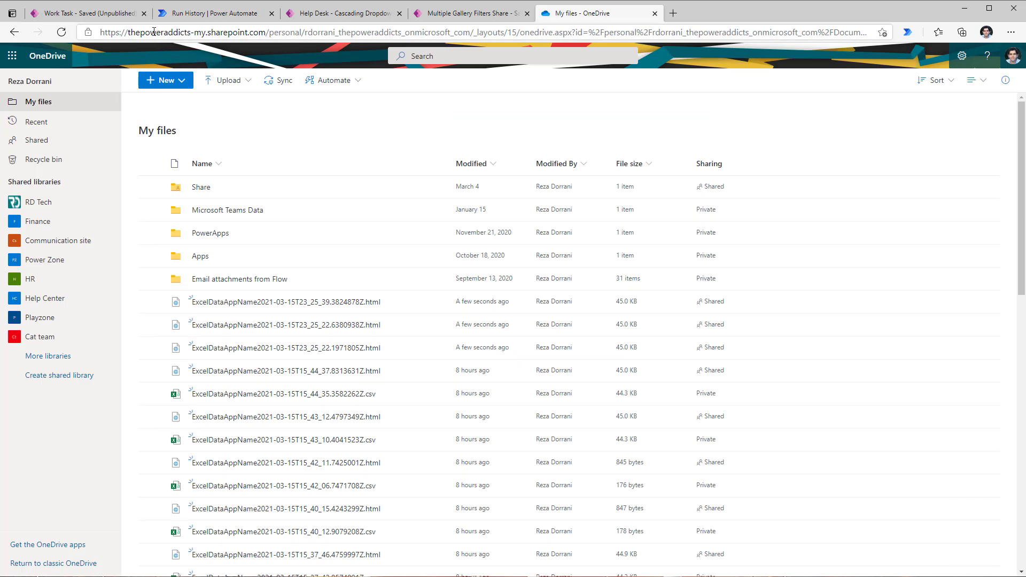
{"action": "left_click", "coordinate": [88, 13]}
{"action": "left_click", "coordinate": [214, 13]}
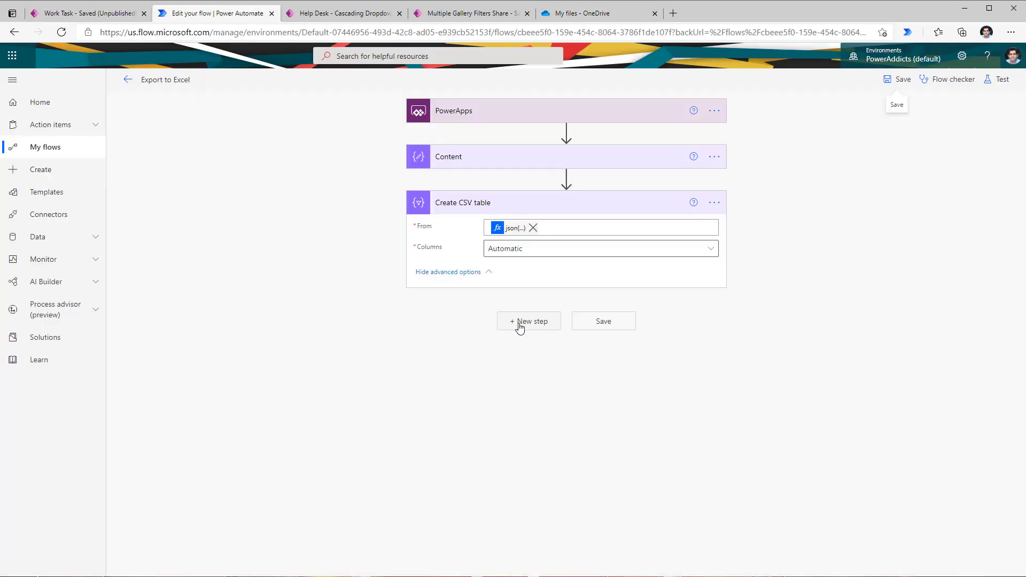
{"action": "left_click", "coordinate": [526, 320]}
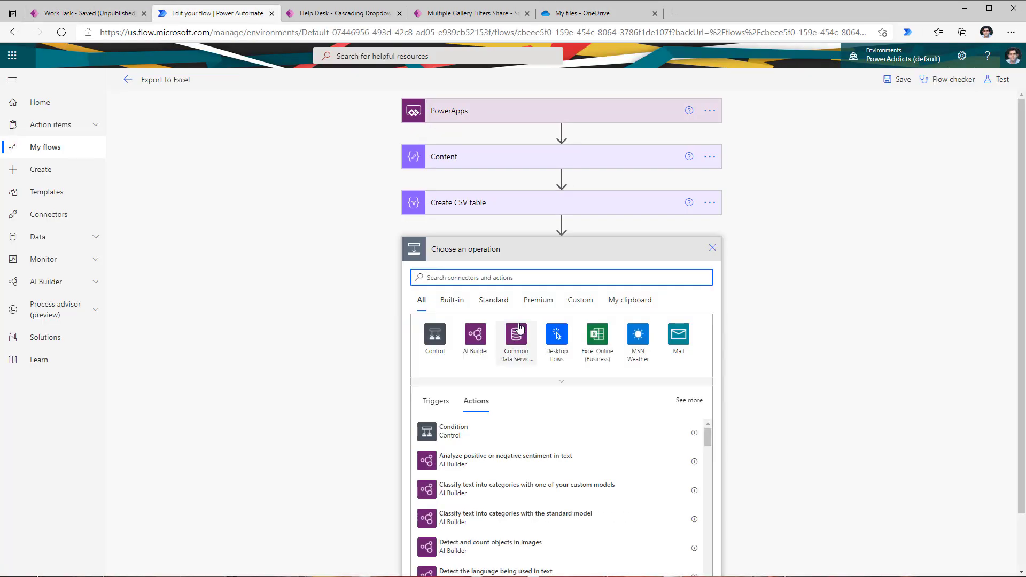
{"action": "type", "text": "create file"}
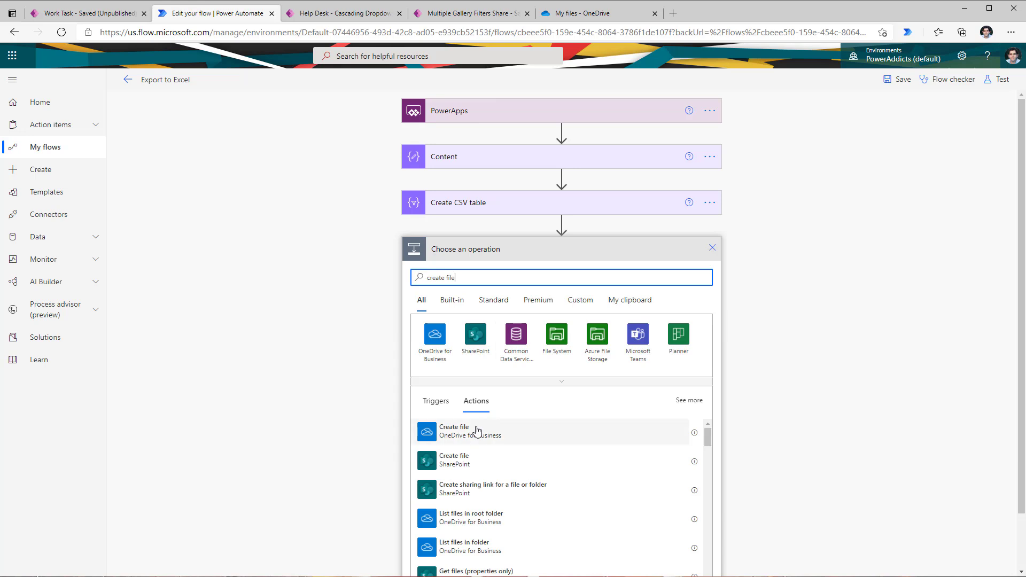
{"action": "left_click", "coordinate": [490, 439]}
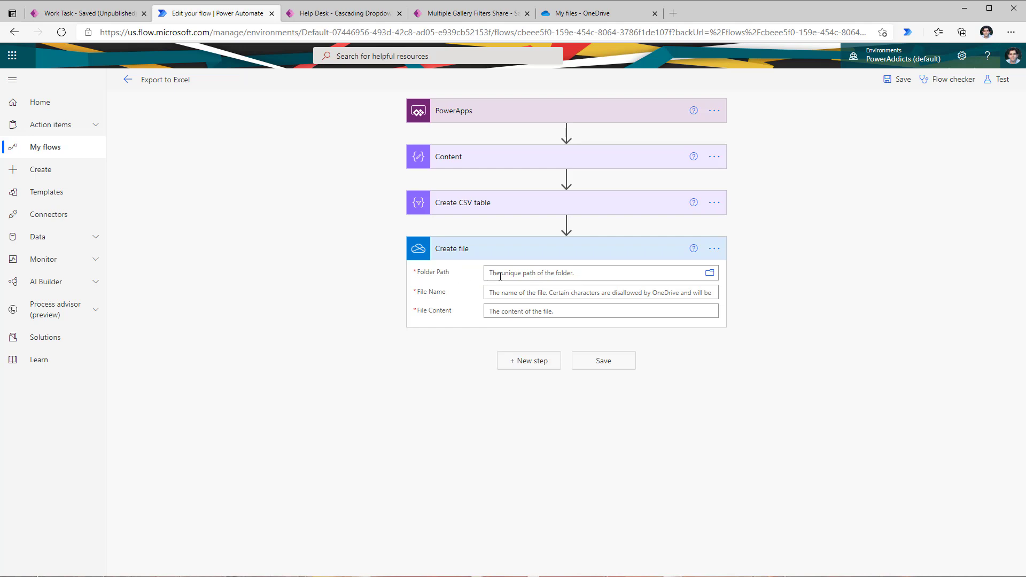
Set the Create file action's Folder Path to /ExportExcelPowerApp/ under the OneDrive root, checking the files in OneDrive.
{"action": "left_click", "coordinate": [711, 277]}
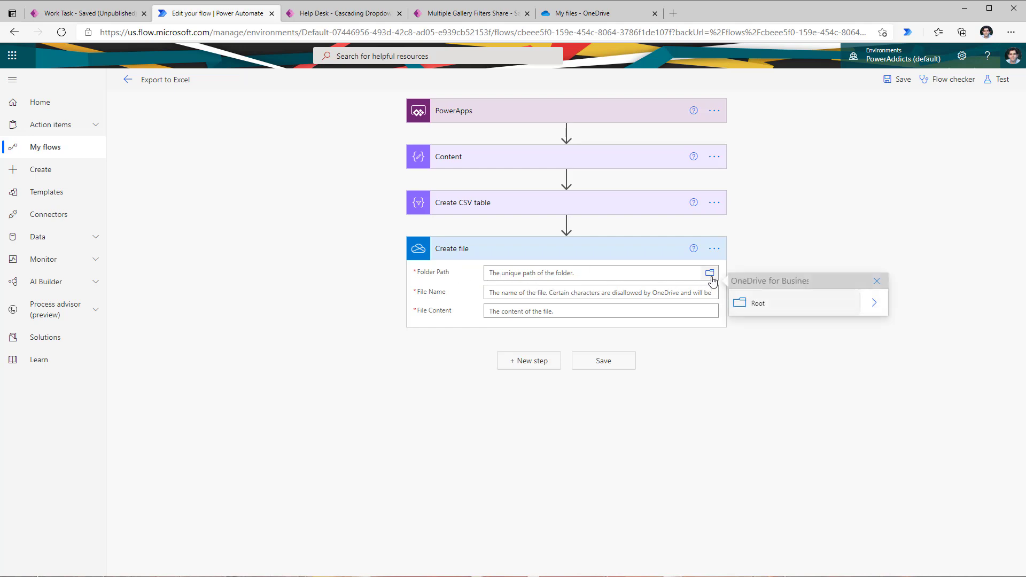
{"action": "left_click", "coordinate": [766, 310]}
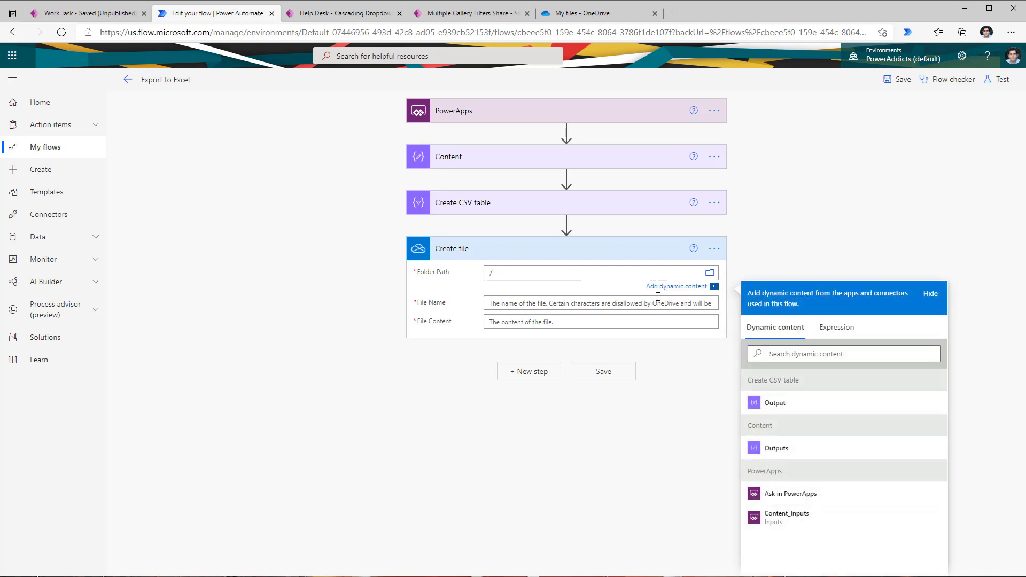
{"action": "left_click", "coordinate": [580, 14]}
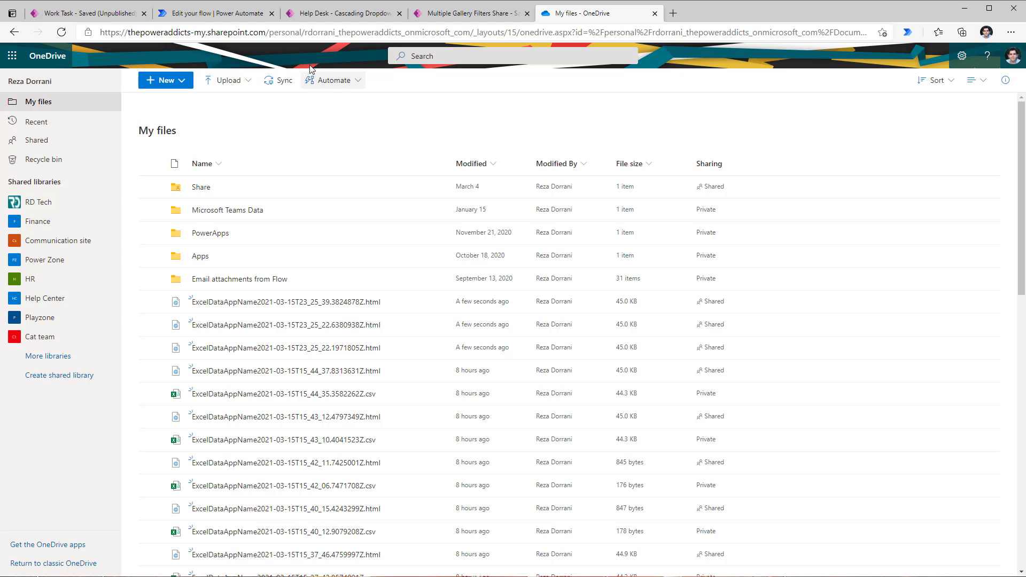
{"action": "left_click", "coordinate": [217, 12]}
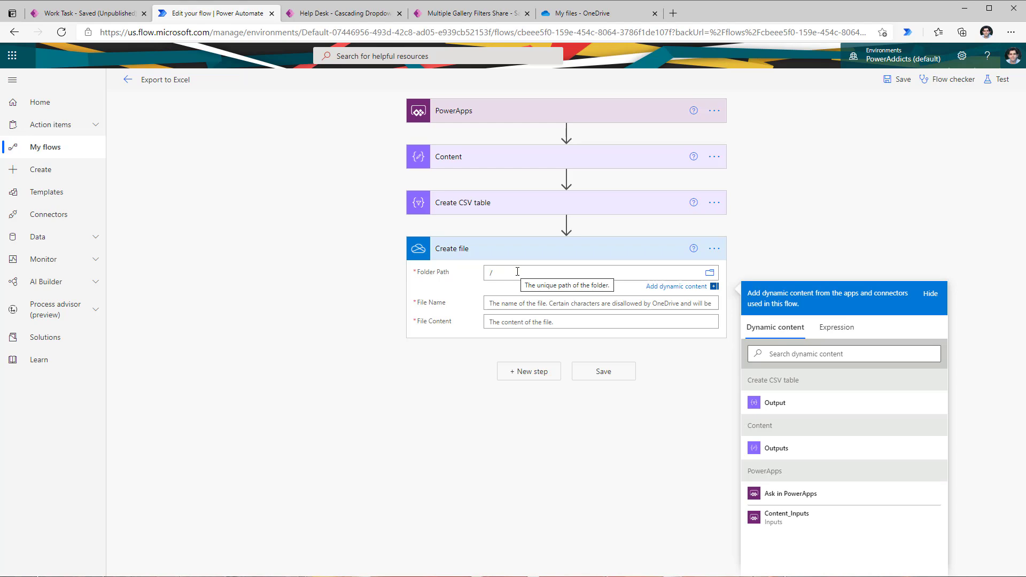
{"action": "left_click", "coordinate": [614, 15]}
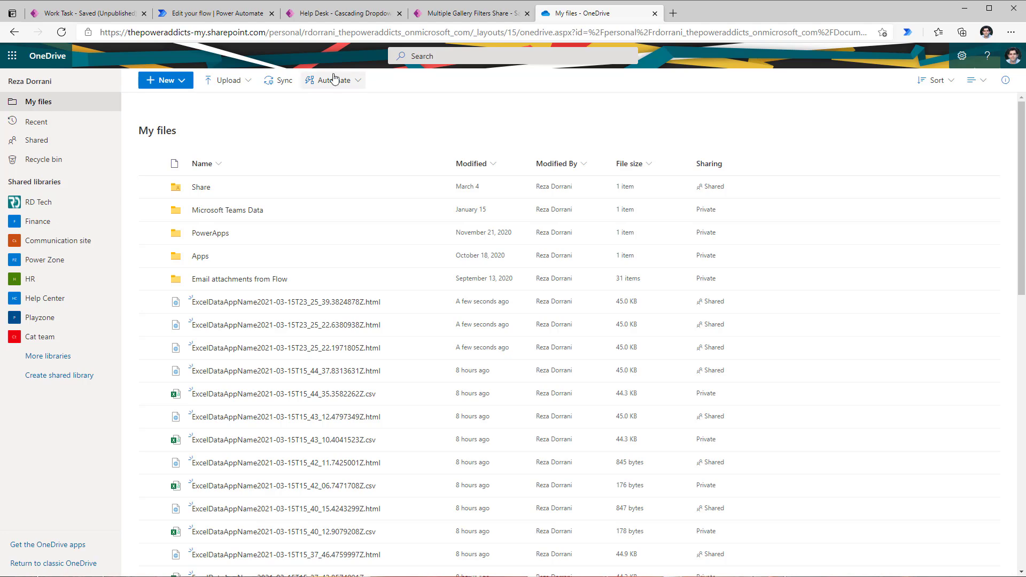
{"action": "left_click", "coordinate": [235, 13]}
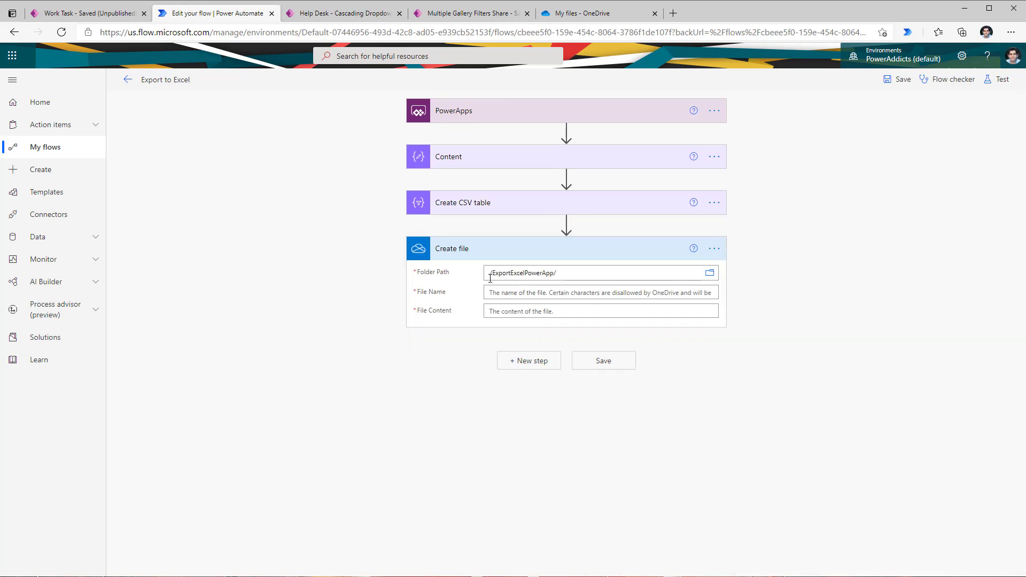
Set the Create file action's File Name to the expression utcNow() followed by .csv.
{"action": "left_click", "coordinate": [540, 292]}
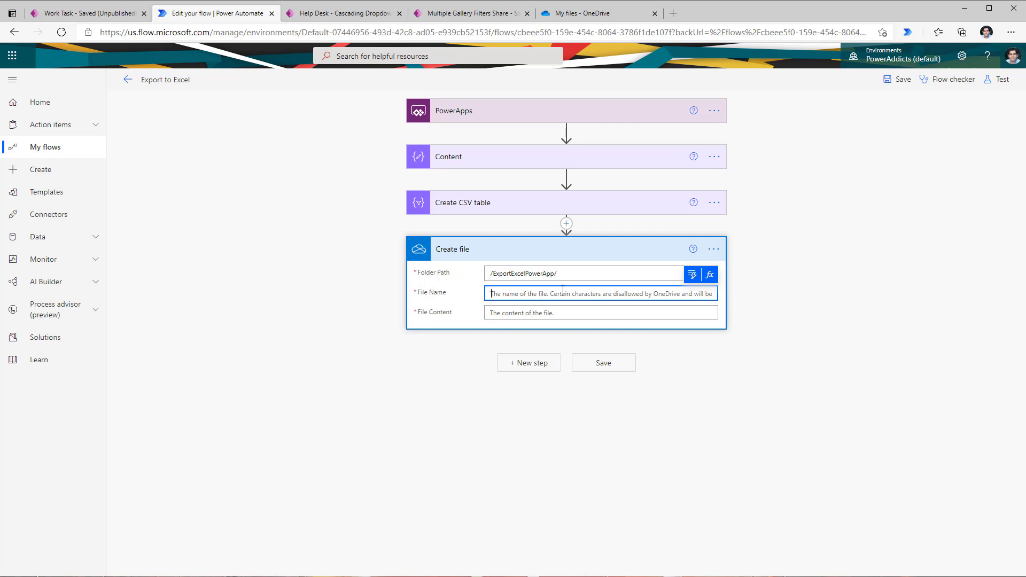
{"action": "left_click", "coordinate": [714, 276]}
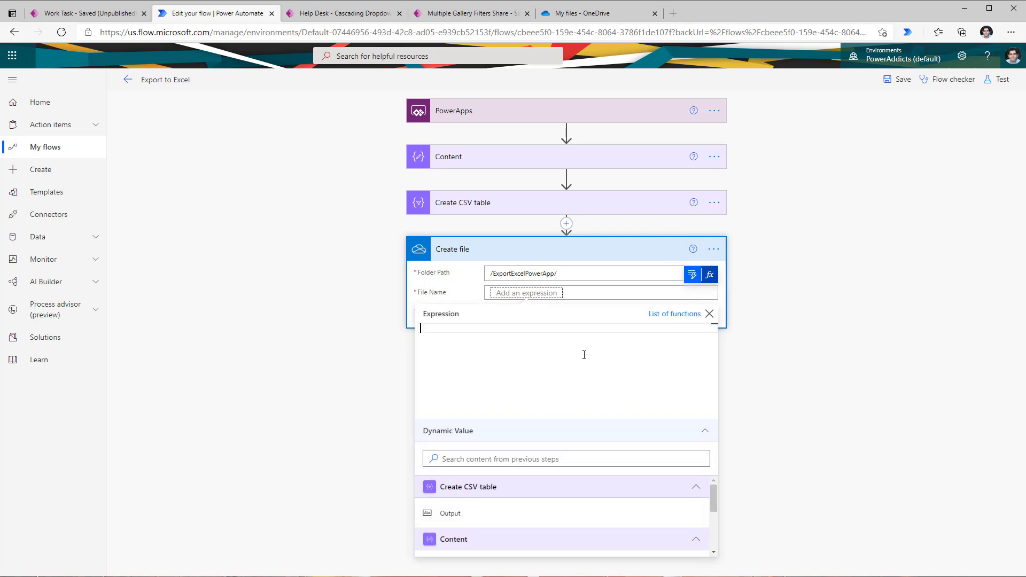
{"action": "type", "text": "utcn"}
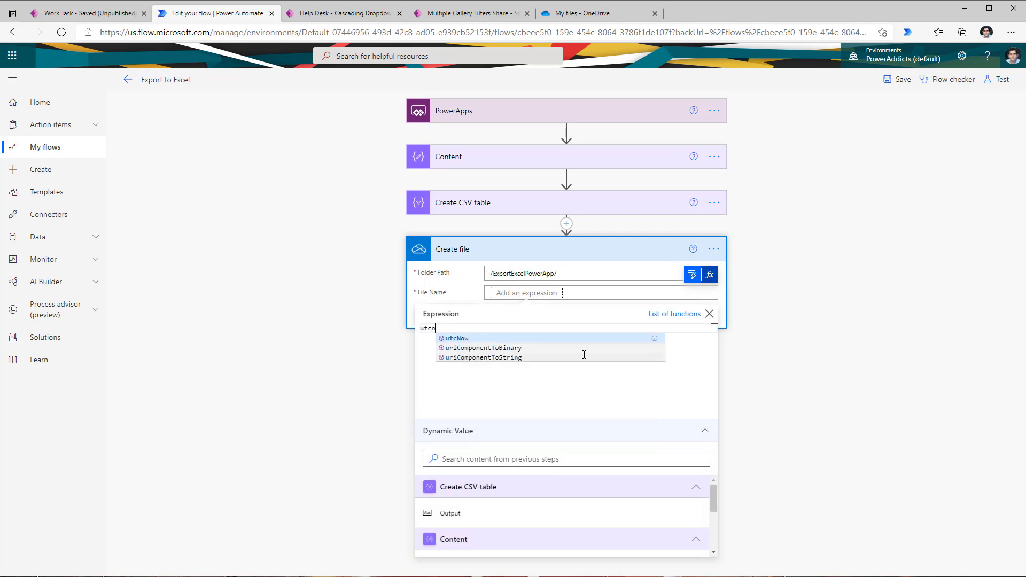
{"action": "key", "text": "Return"}
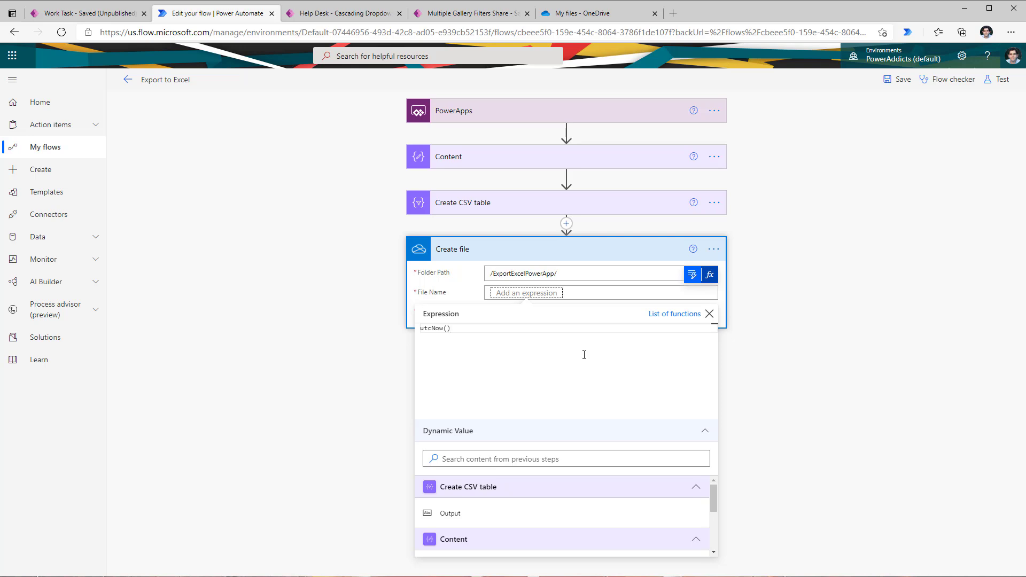
{"action": "left_click", "coordinate": [792, 381]}
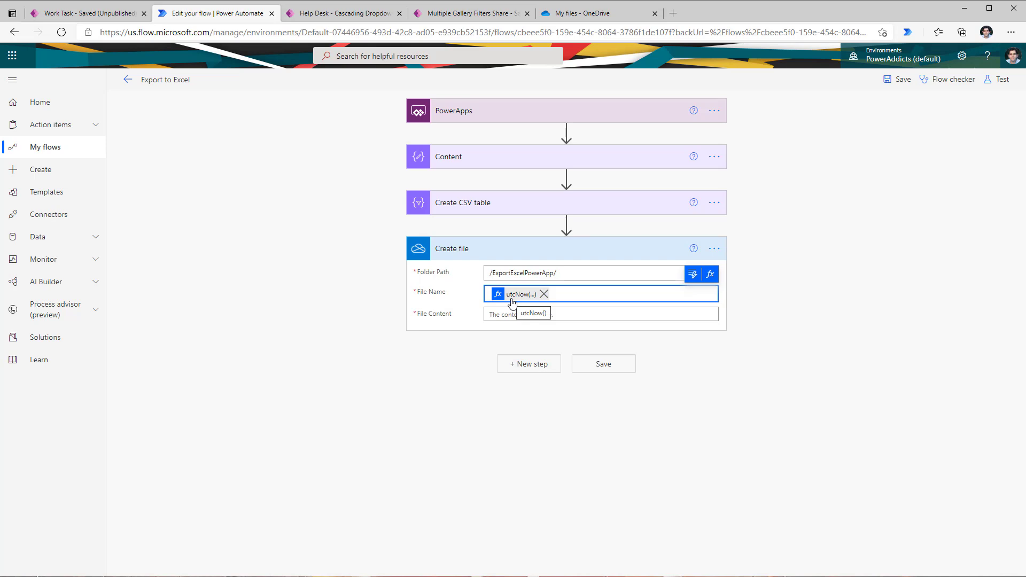
{"action": "type", "text": ".csv"}
Set the Create file action's File Content to the Output of the Create CSV table action.
{"action": "left_click", "coordinate": [489, 314]}
{"action": "left_click", "coordinate": [692, 298]}
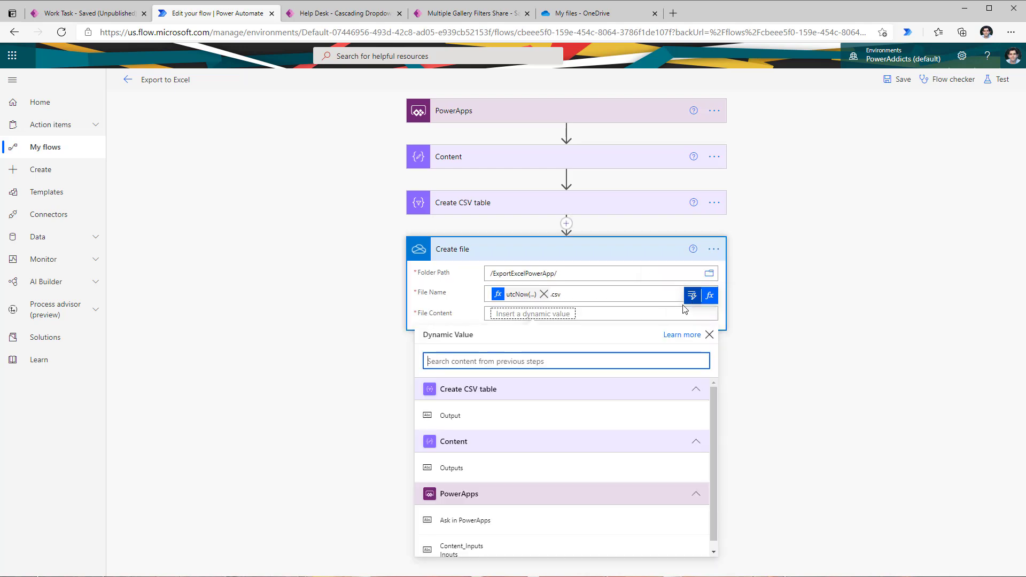
{"action": "left_click", "coordinate": [480, 415]}
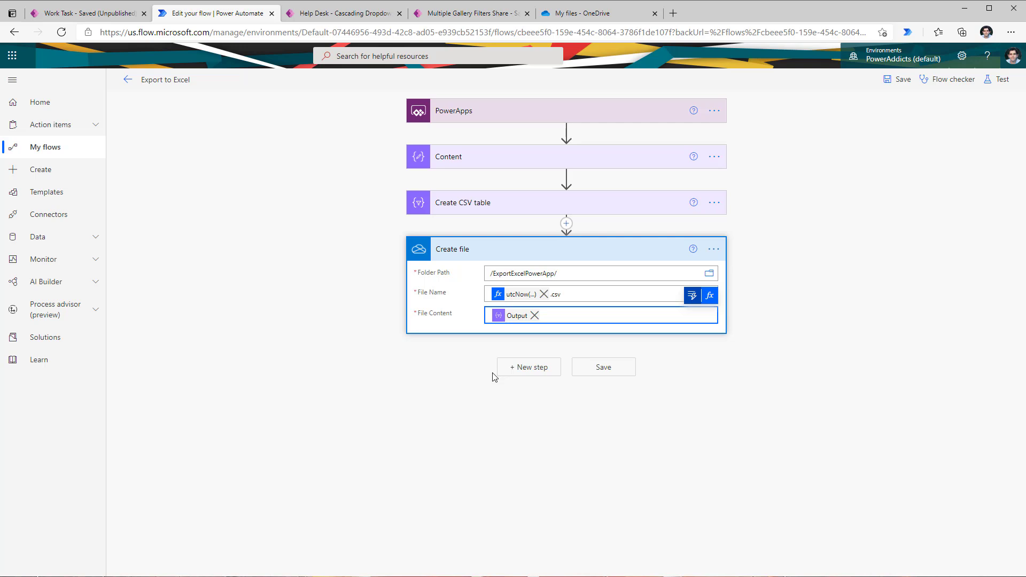
Add a OneDrive for Business Create share link action below the Create file action.
{"action": "left_click", "coordinate": [533, 368]}
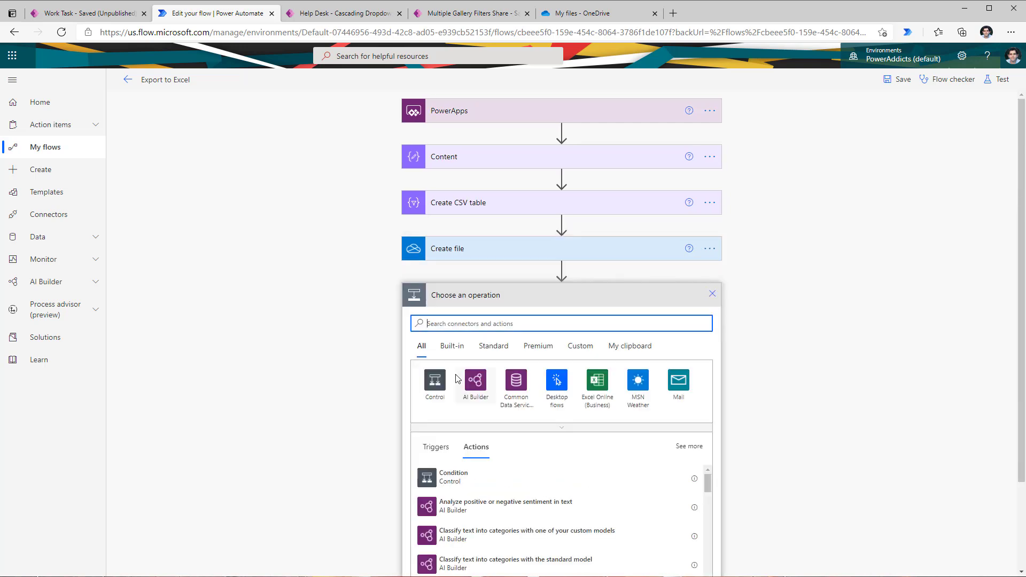
{"action": "type", "text": "onedrive for bu"}
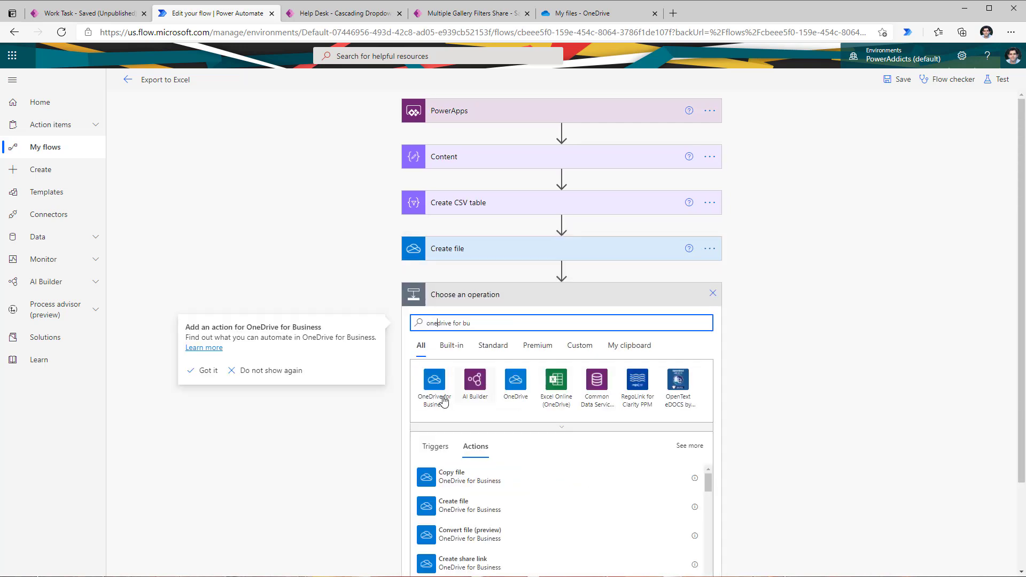
{"action": "left_click", "coordinate": [442, 407]}
{"action": "type", "text": "share"}
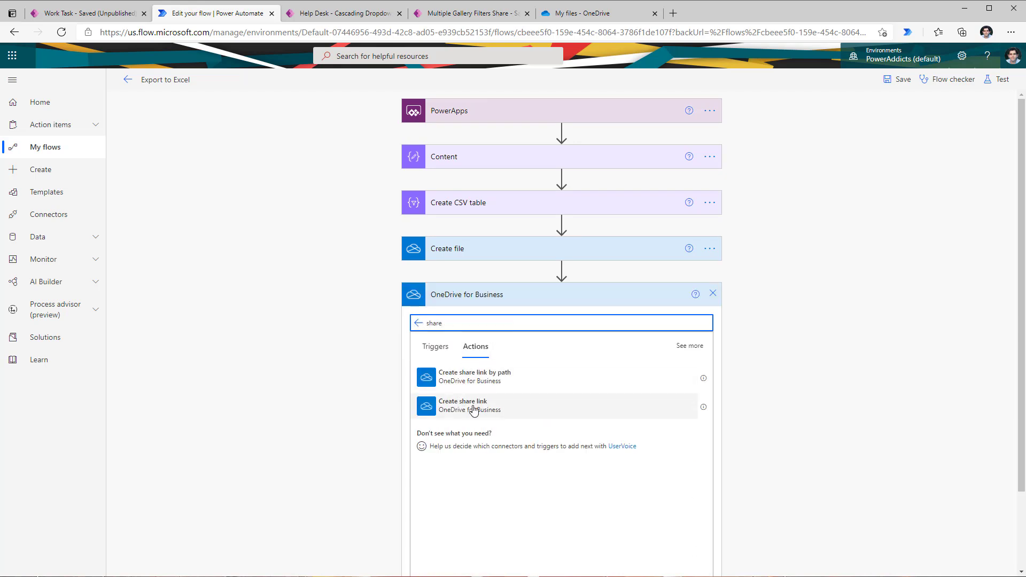
{"action": "left_click", "coordinate": [541, 410]}
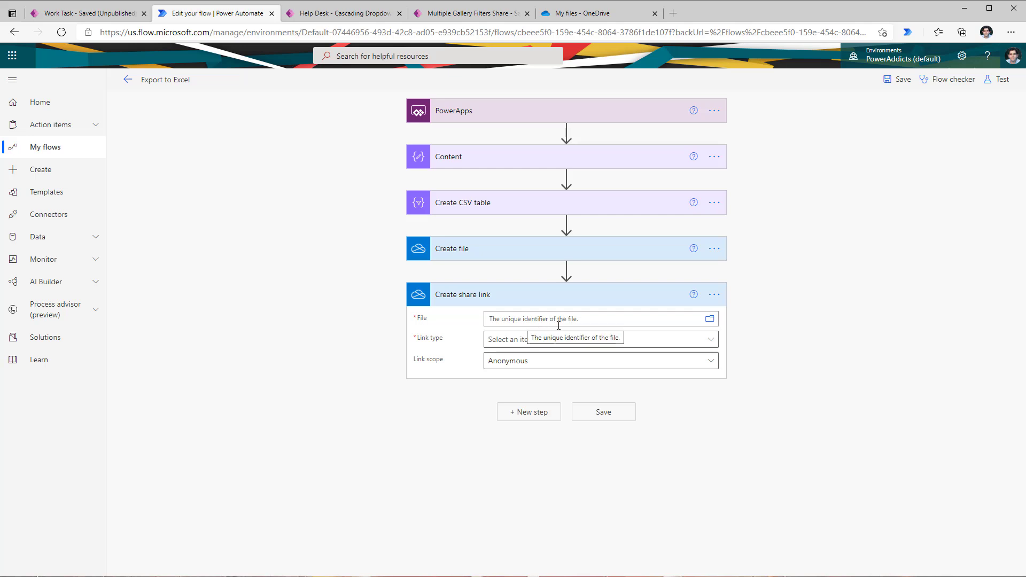
Set the Create share link action's File to the Id from Create file and its Link type to Direct.
{"action": "left_click", "coordinate": [531, 319]}
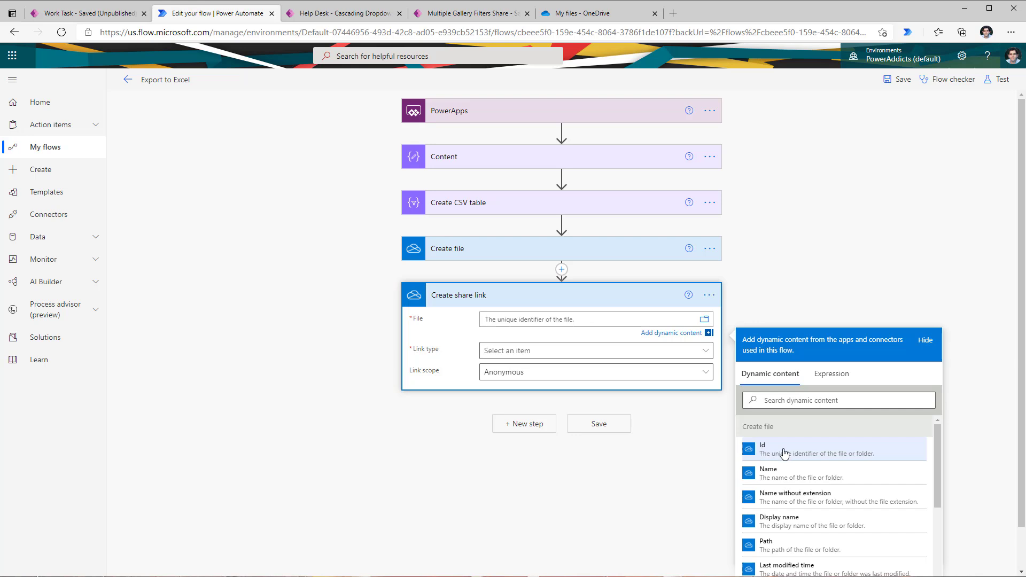
{"action": "left_click", "coordinate": [762, 451]}
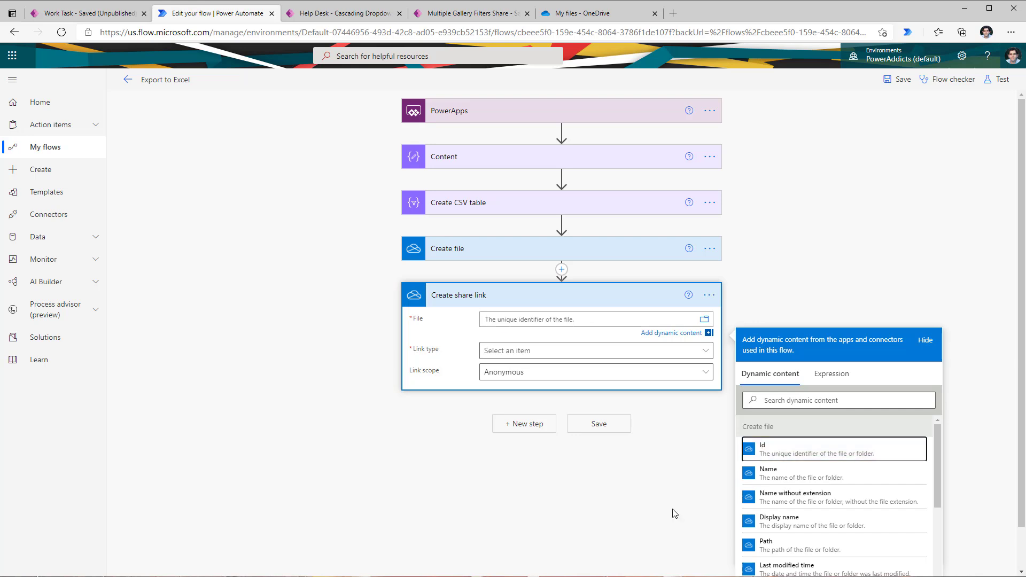
{"action": "left_click", "coordinate": [710, 354]}
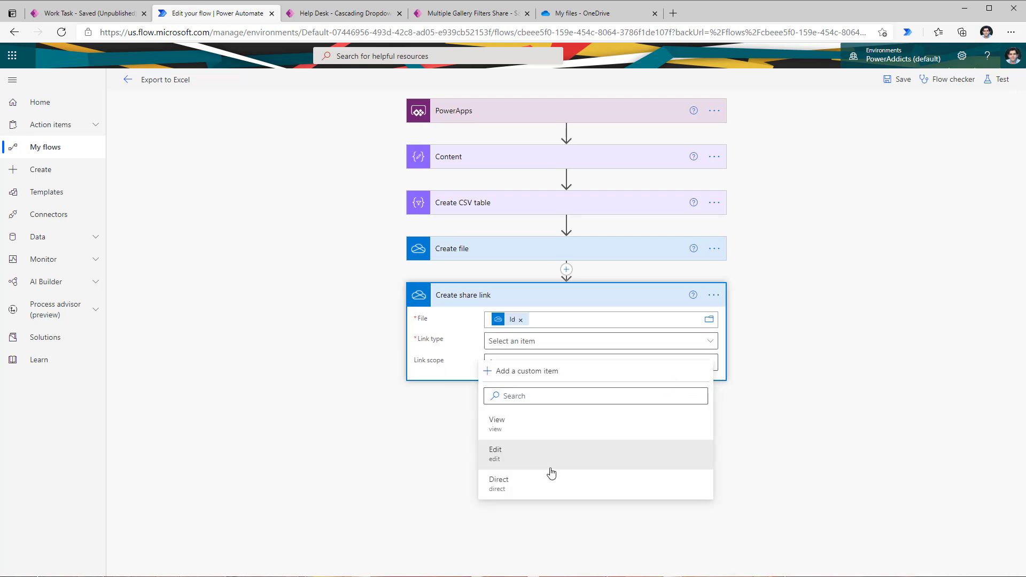
{"action": "left_click", "coordinate": [529, 488]}
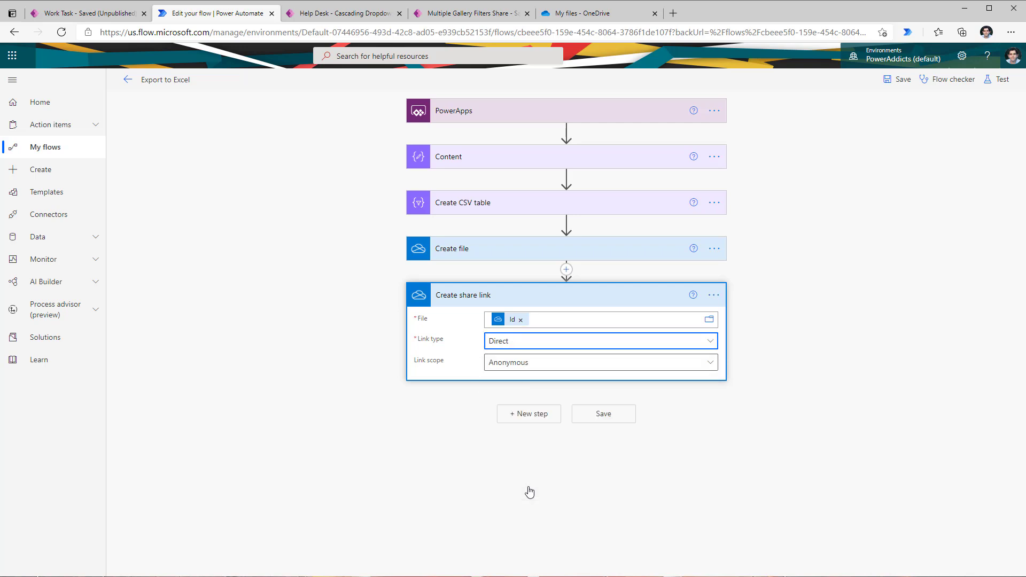
Set the Create share link action's Link scope to Organization.
{"action": "left_click", "coordinate": [525, 366]}
{"action": "left_click", "coordinate": [525, 454]}
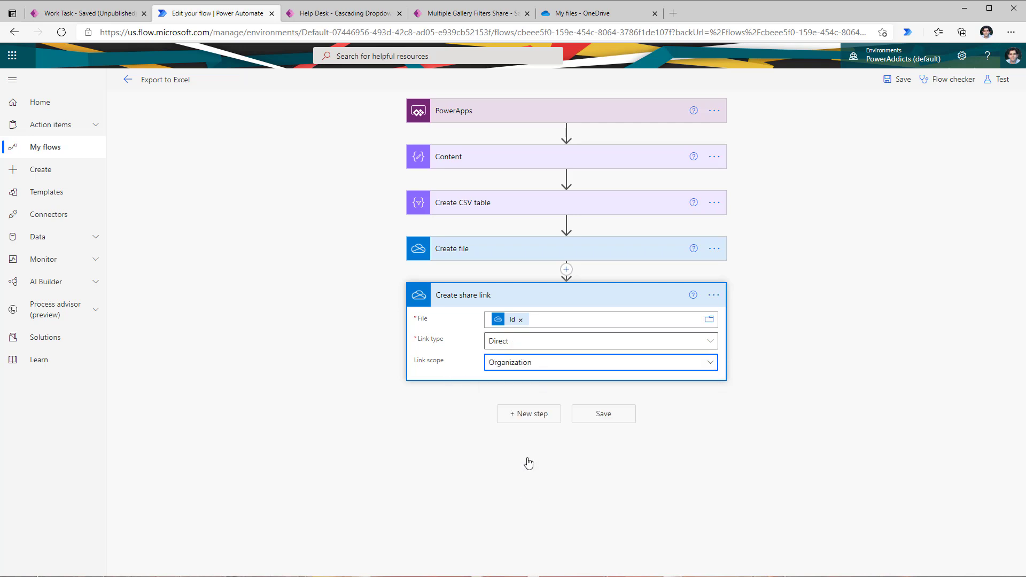
{"action": "left_click", "coordinate": [451, 439]}
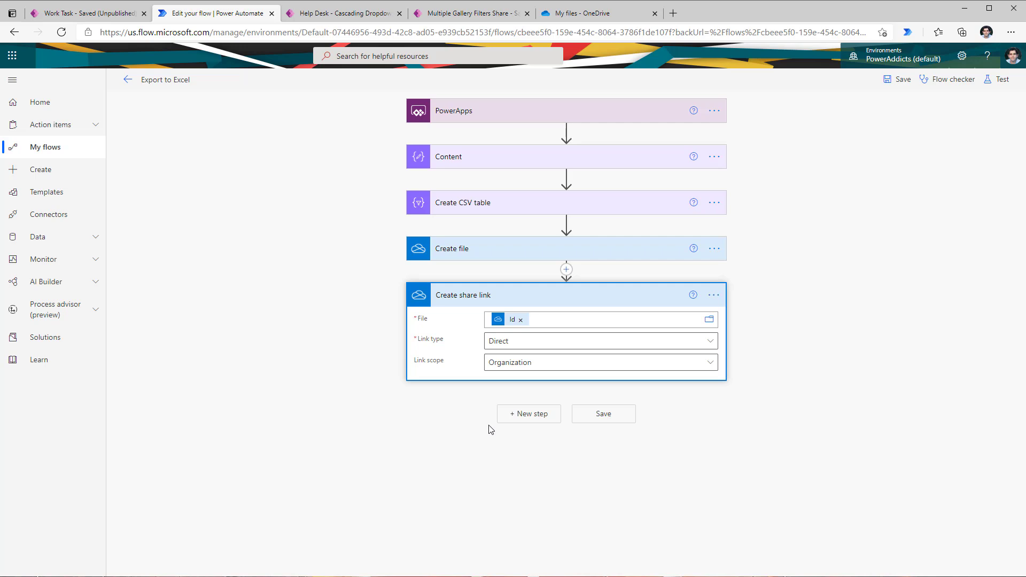
Add a PowerApps "Respond to a PowerApp or flow" action below the Create share link action.
{"action": "left_click", "coordinate": [513, 422]}
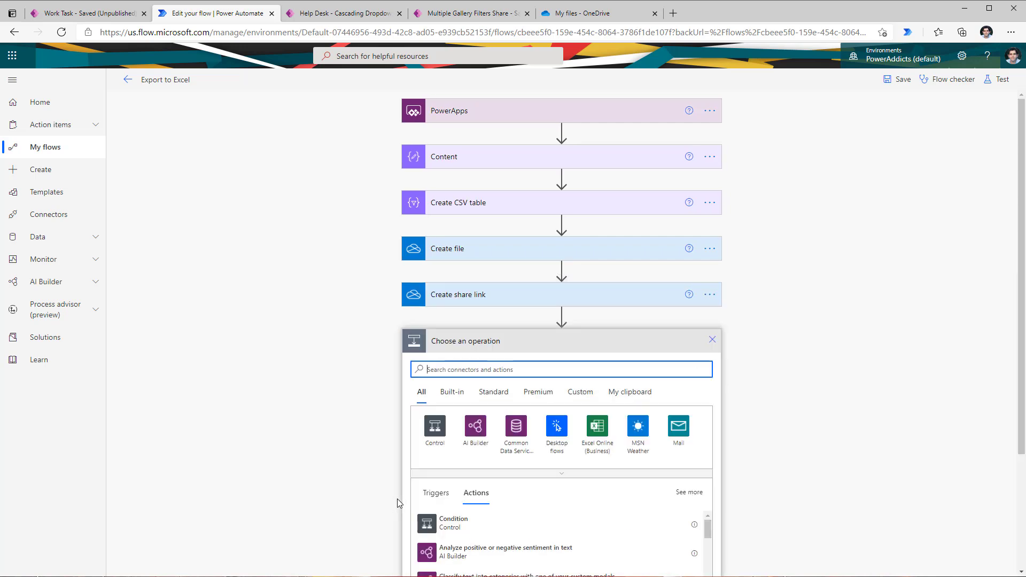
{"action": "type", "text": "respond to powerapps"}
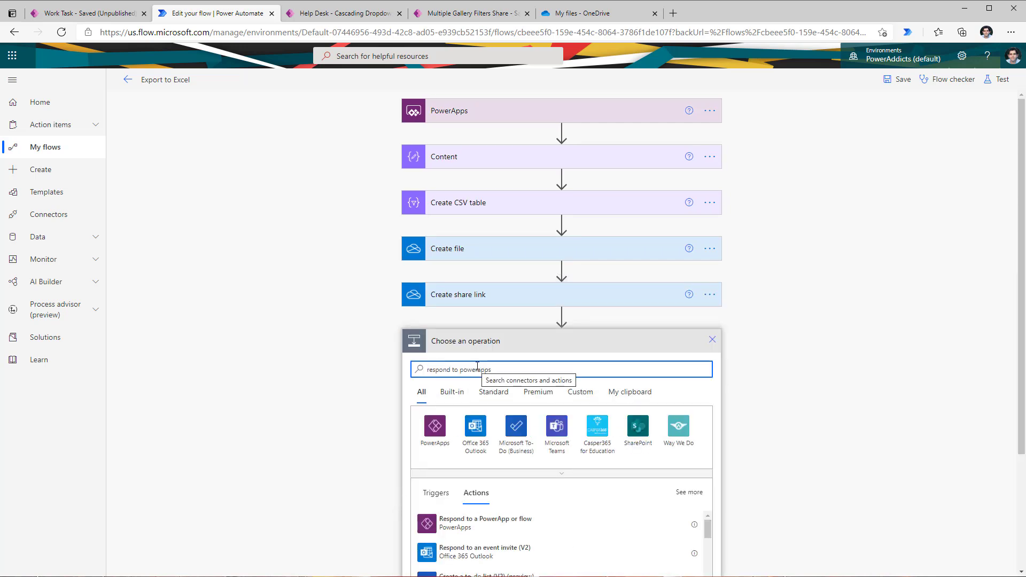
{"action": "scroll", "coordinate": [453, 455], "scroll_direction": "down", "scroll_amount": 1}
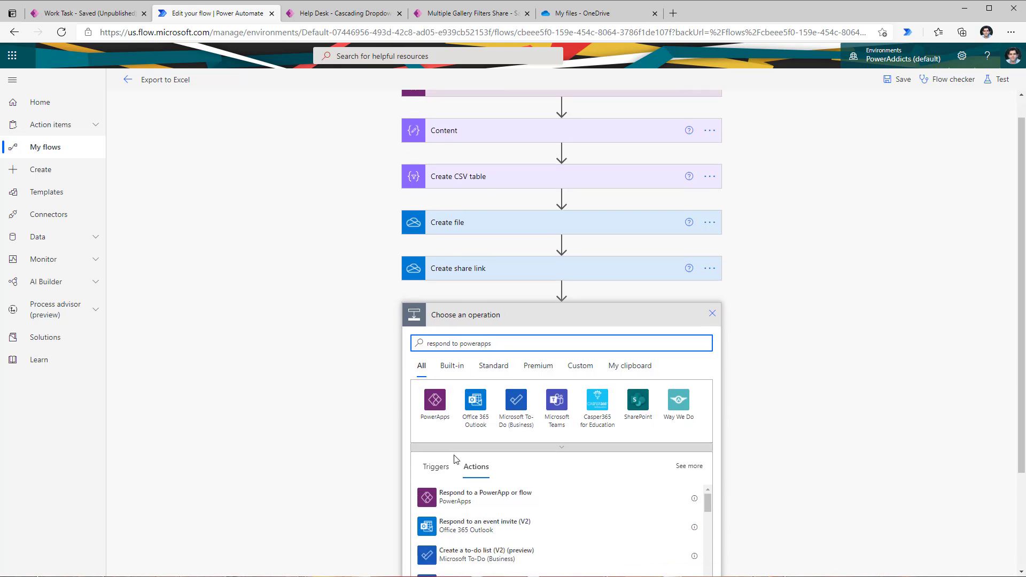
{"action": "left_click", "coordinate": [463, 502]}
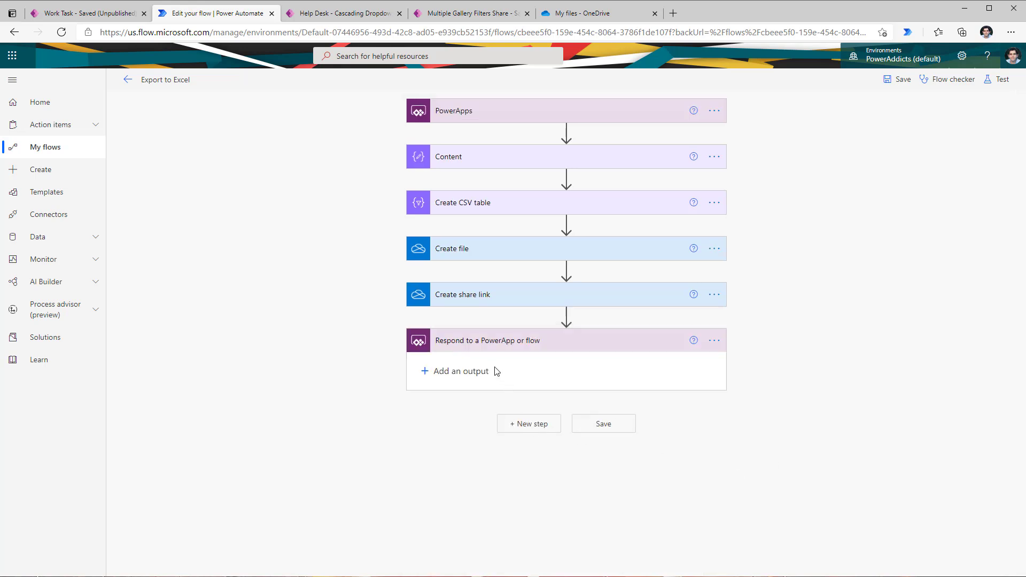
Add a text output named FileLink to the respond action, returning the Web URL from Create share link.
{"action": "left_click", "coordinate": [425, 372]}
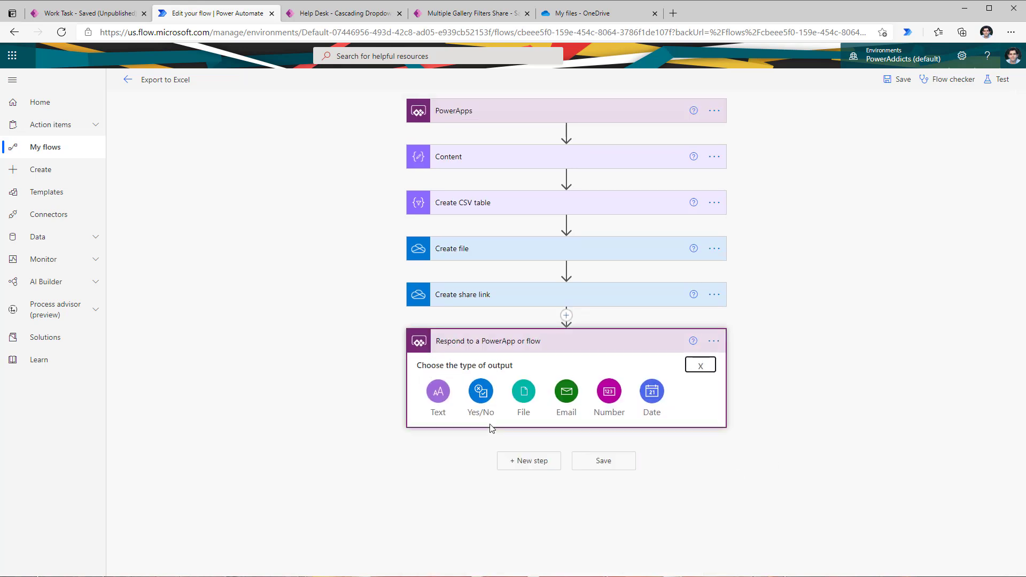
{"action": "left_click", "coordinate": [440, 393]}
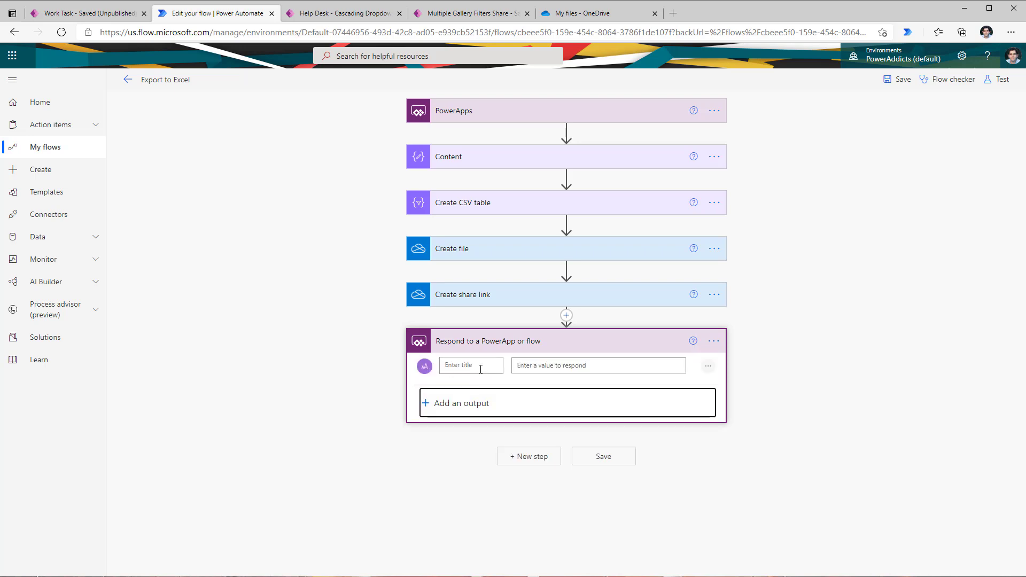
{"action": "type", "text": "FileLink"}
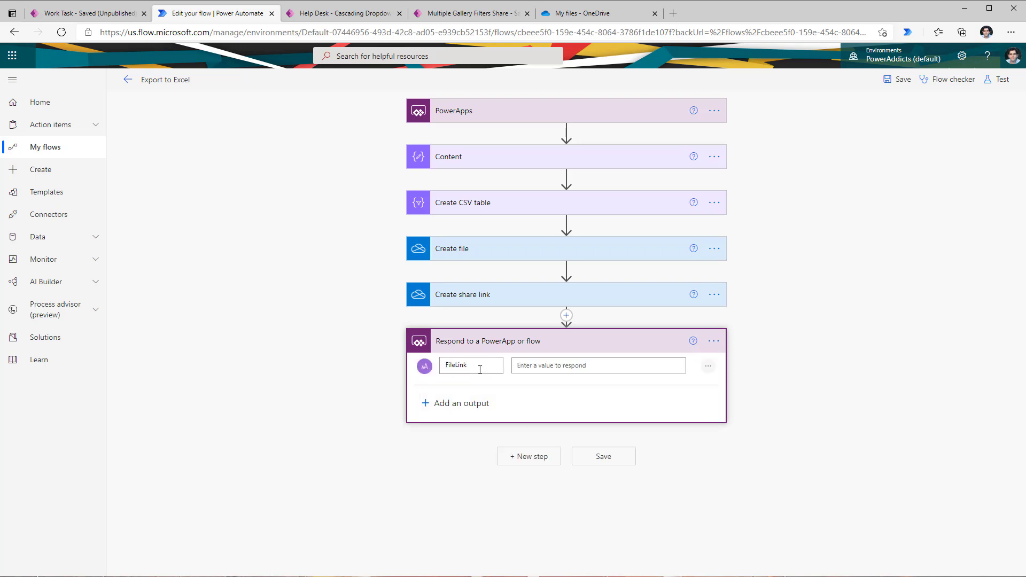
{"action": "left_click", "coordinate": [559, 368]}
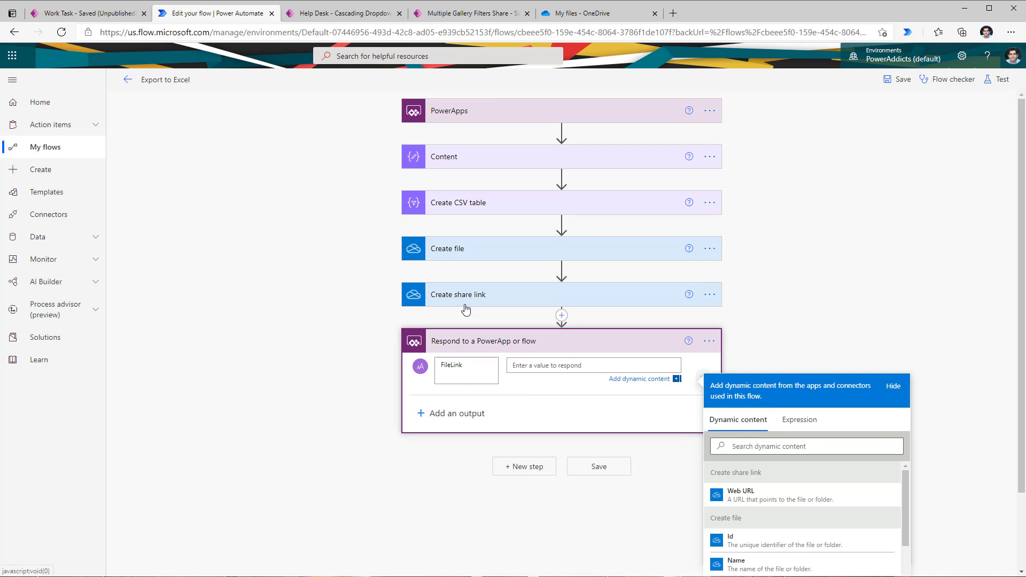
{"action": "left_click", "coordinate": [754, 497]}
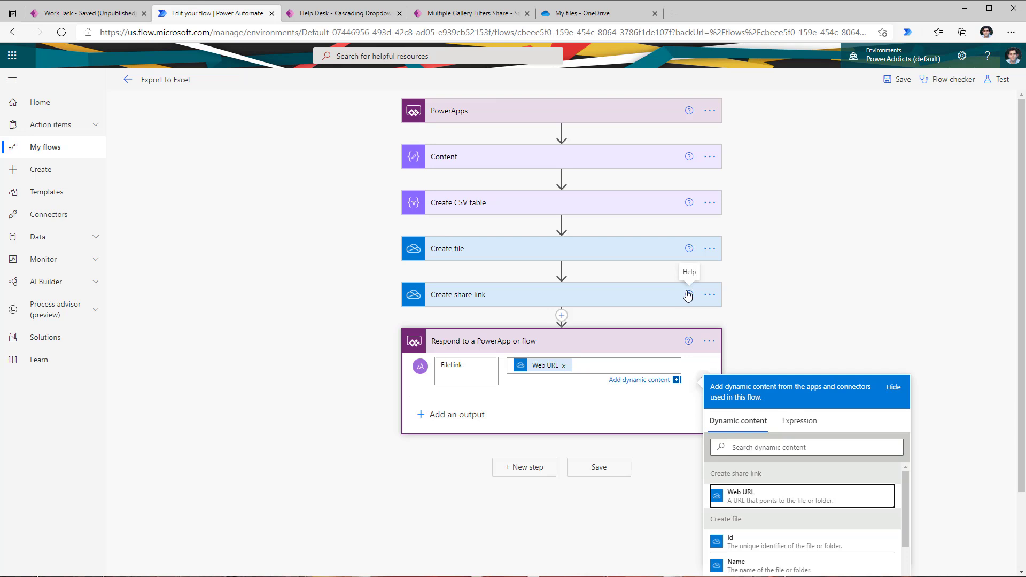
Save the flow and try an automatic test using the trigger of the recent "Test Succeeded" run.
{"action": "left_click", "coordinate": [898, 79]}
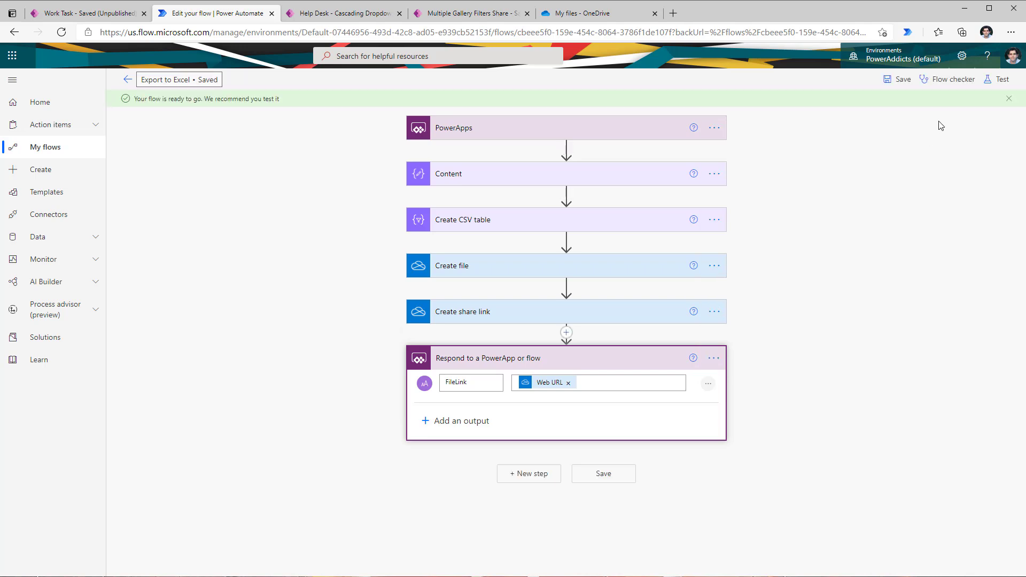
{"action": "left_click", "coordinate": [995, 79]}
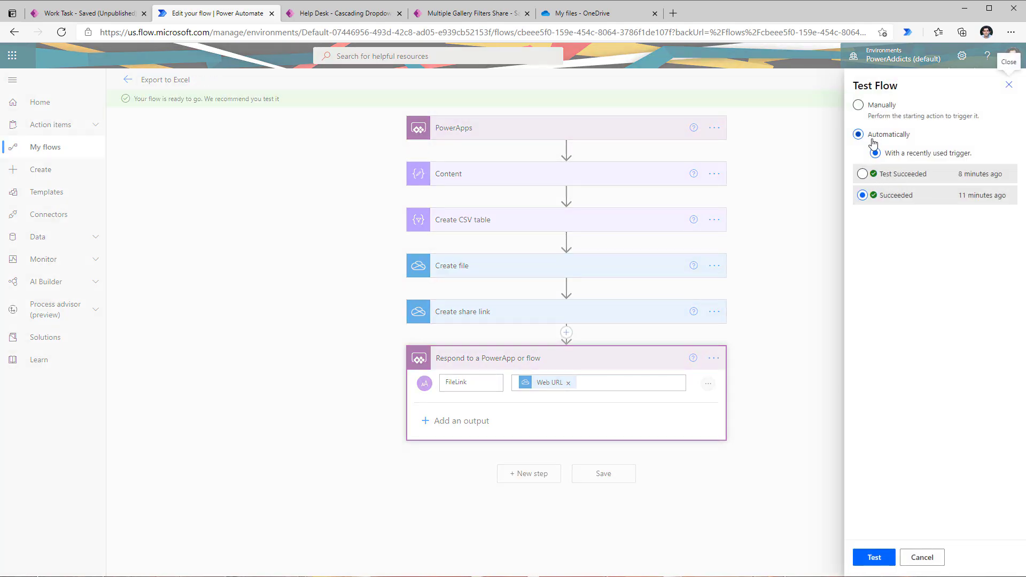
{"action": "left_click", "coordinate": [863, 174]}
{"action": "left_click", "coordinate": [871, 558]}
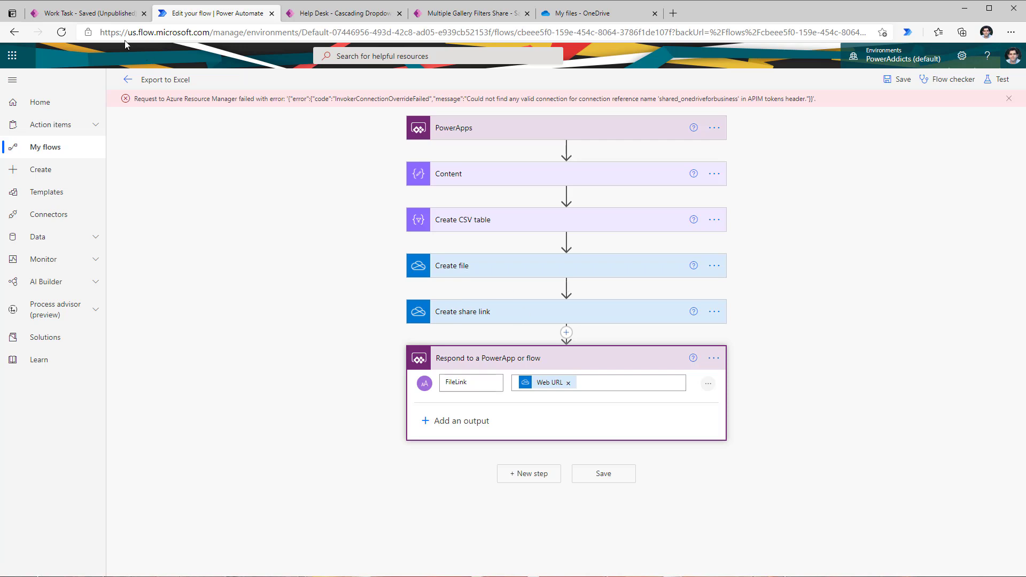
Switch to the Work Task app in Power Apps, try the Export to Excel button in the preview, and return to editing.
{"action": "left_click", "coordinate": [101, 16]}
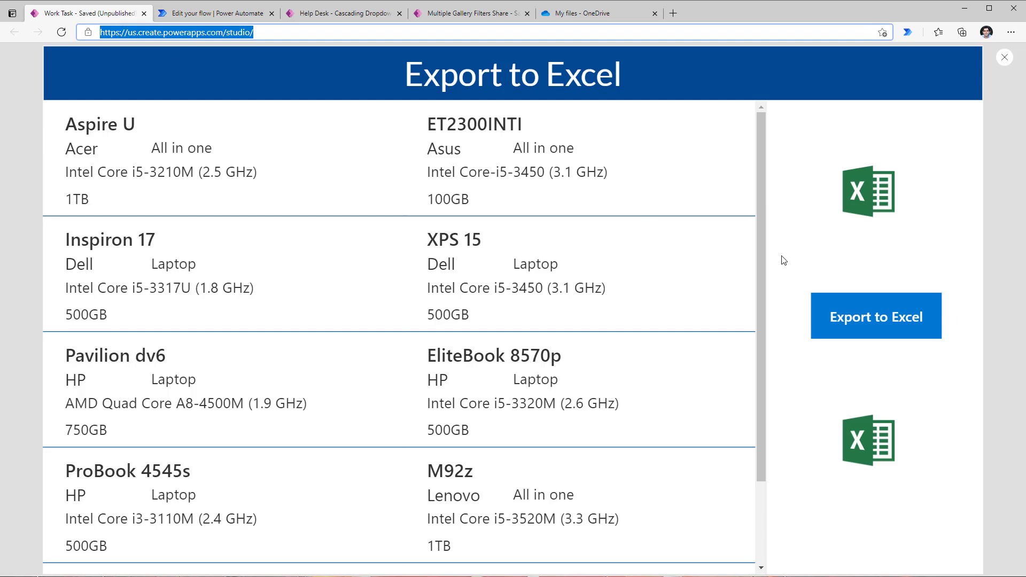
{"action": "left_click", "coordinate": [873, 328]}
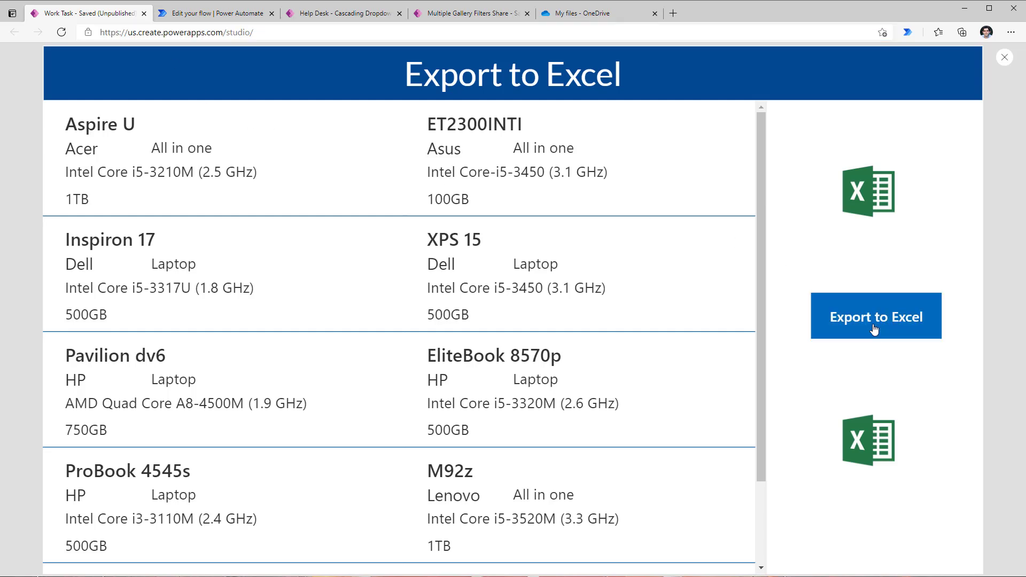
{"action": "key", "text": "Escape"}
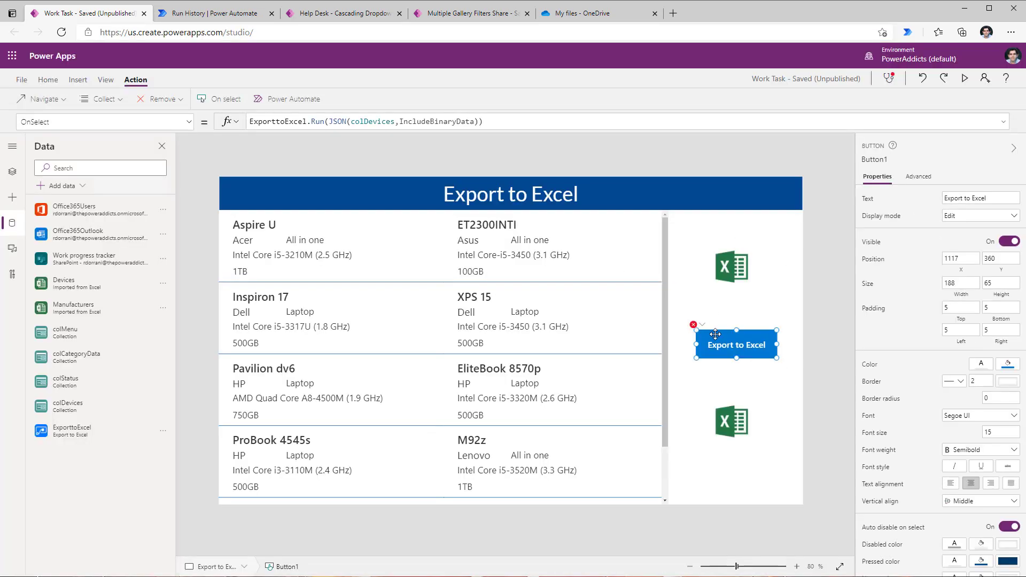
Remove the ExporttoExcel flow from the app's data sources.
{"action": "left_click", "coordinate": [531, 122]}
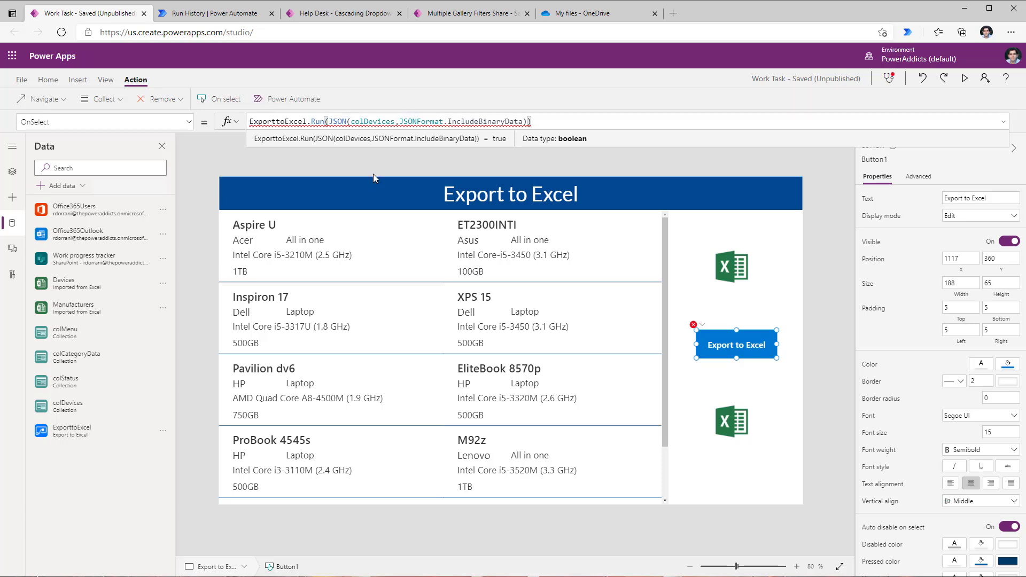
{"action": "left_click", "coordinate": [685, 275]}
{"action": "left_click", "coordinate": [38, 168]}
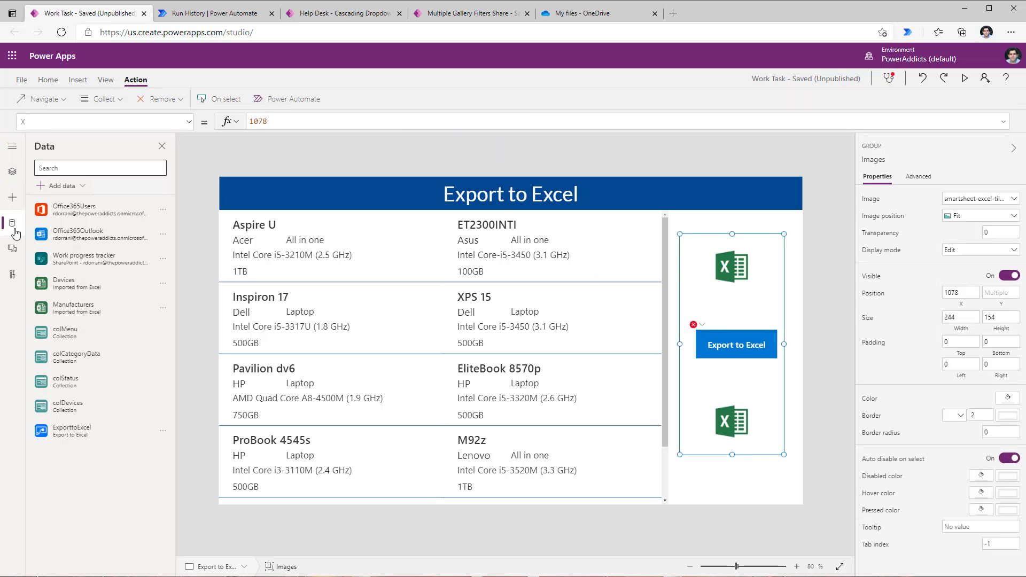
{"action": "left_click", "coordinate": [163, 430]}
{"action": "left_click", "coordinate": [180, 451]}
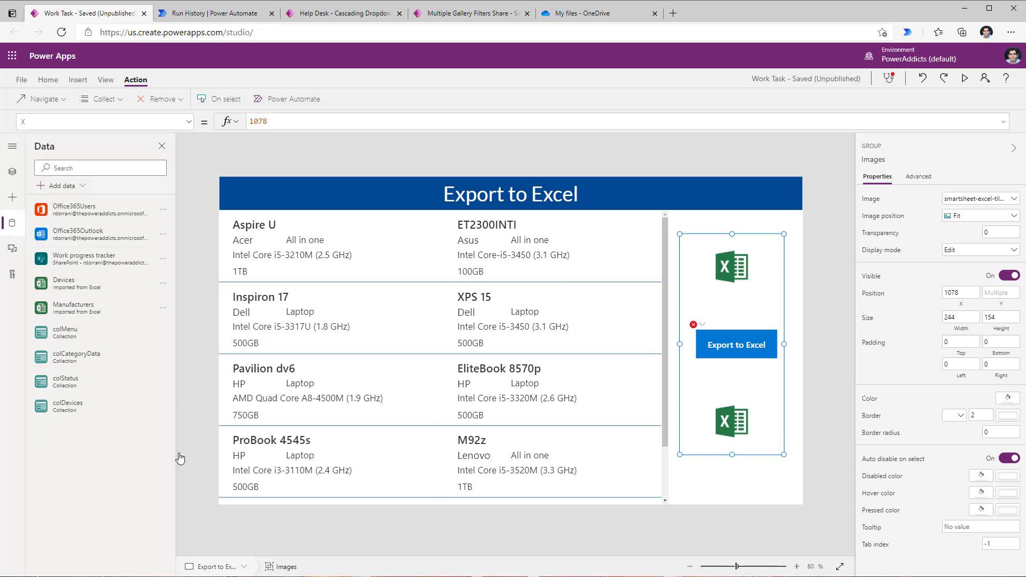
Reconnect the Export to Excel flow to the Export to Excel button, with OnSelect set to ExporttoExcel.Run(JSON(colDevices,JSONFormat.IncludeBinaryData)).
{"action": "left_click", "coordinate": [762, 358]}
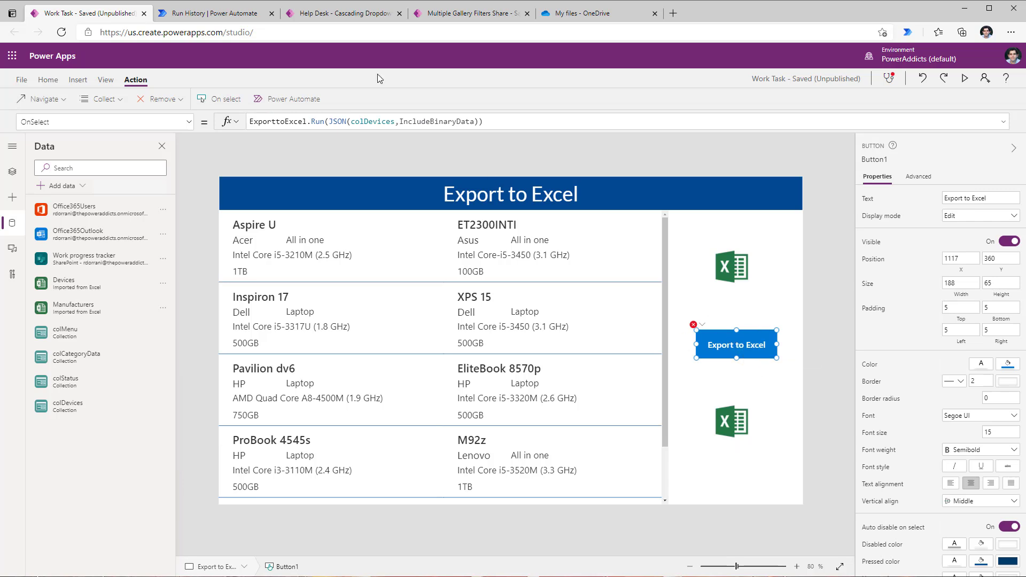
{"action": "left_click", "coordinate": [412, 123]}
{"action": "key", "text": "ctrl+a"}
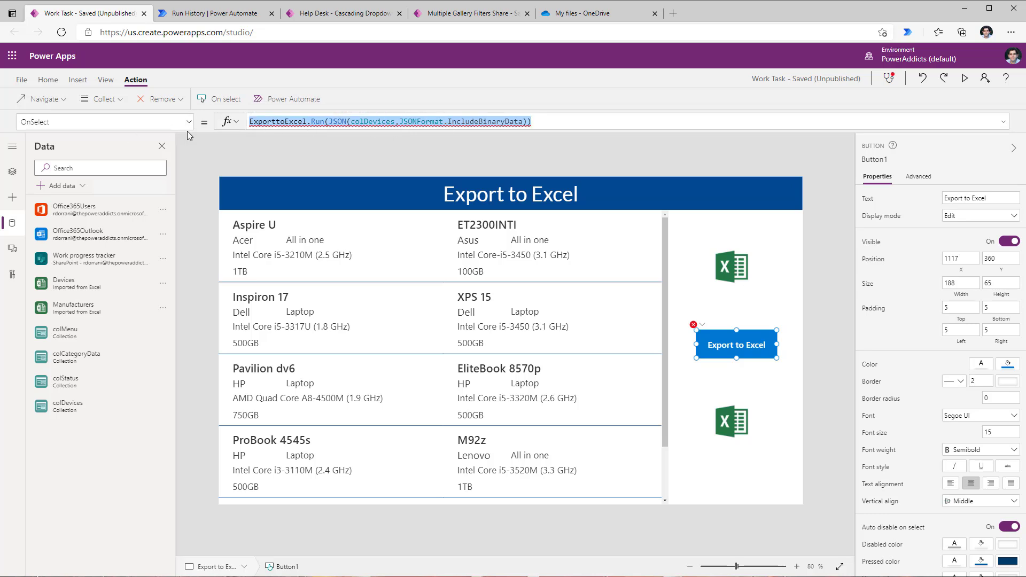
{"action": "left_click", "coordinate": [291, 102]}
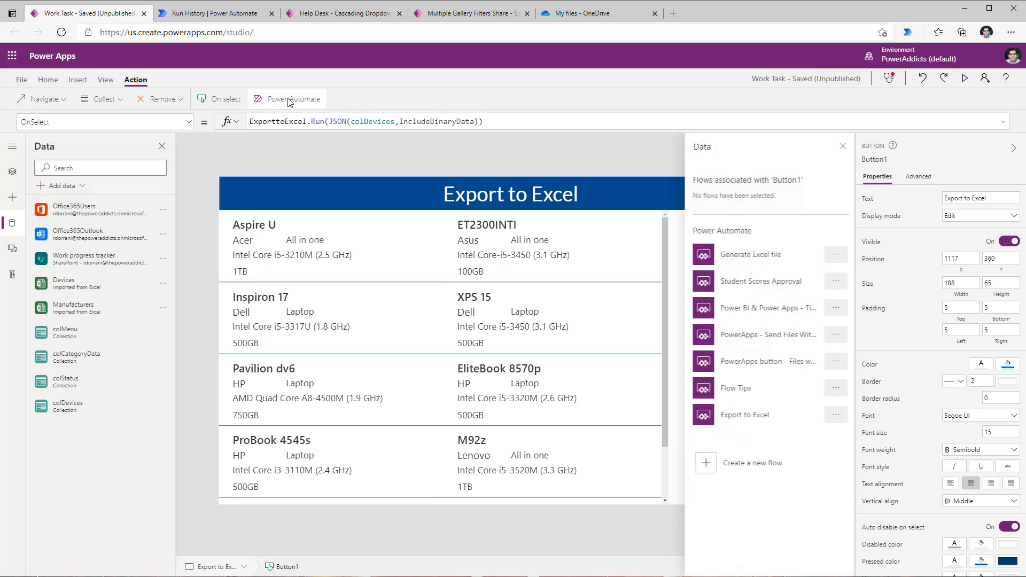
{"action": "left_click", "coordinate": [740, 422]}
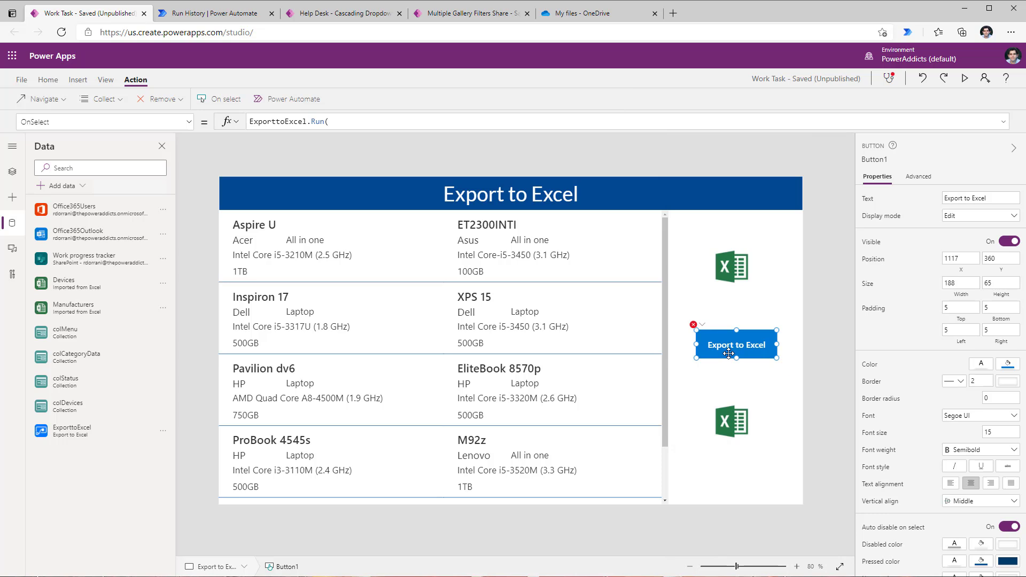
{"action": "left_click", "coordinate": [356, 124]}
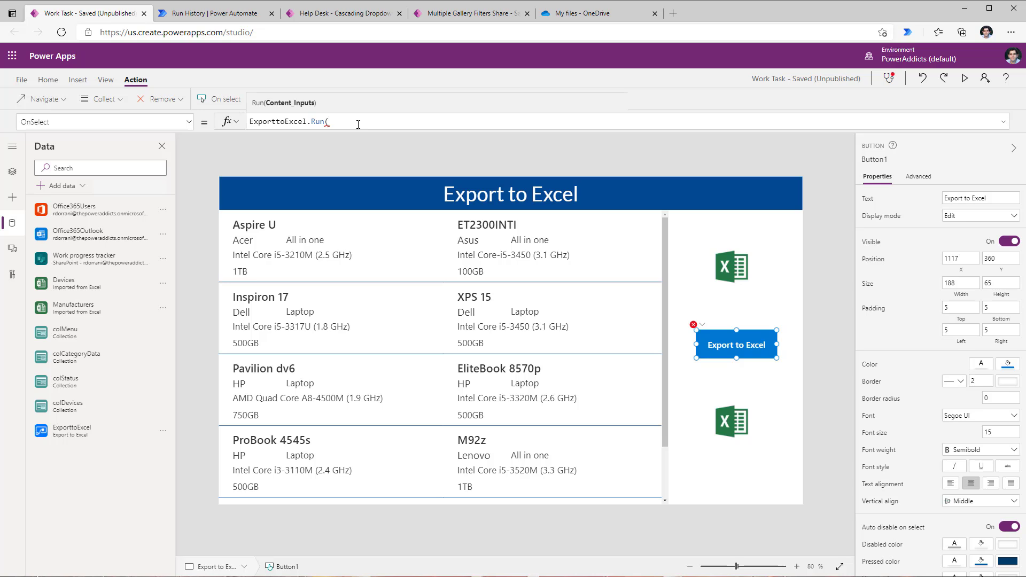
{"action": "type", "text": "JSON(colDevices,JSONFormat.IncludeBinaryData))"}
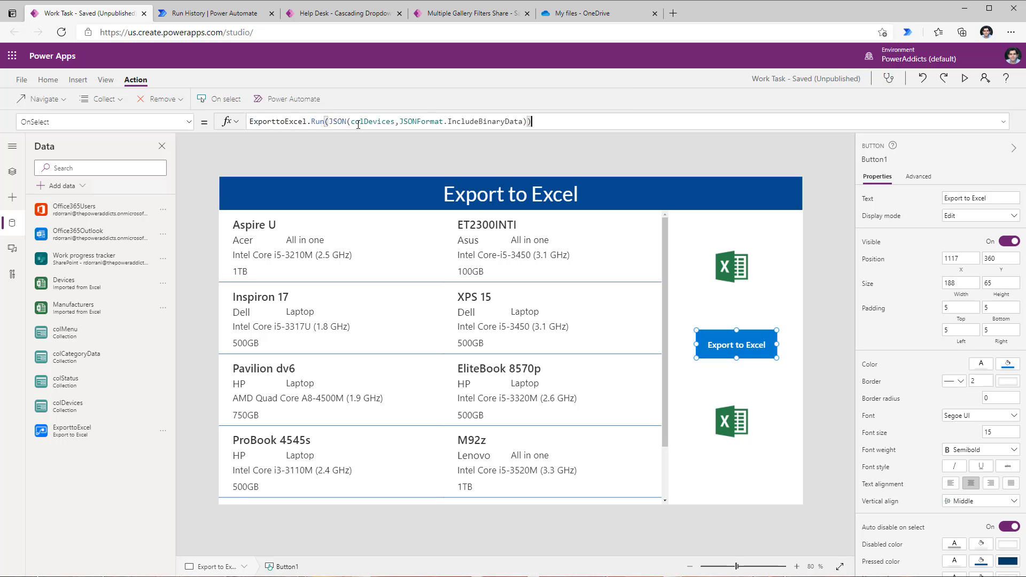
Preview the app, run the export with the Export to Excel button, and close the preview.
{"action": "left_click", "coordinate": [964, 78]}
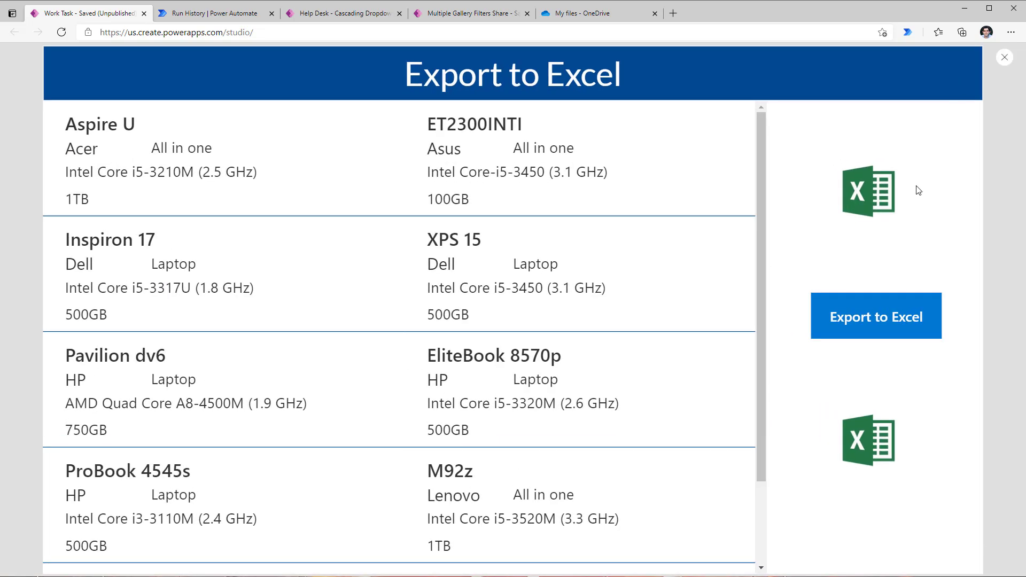
{"action": "left_click", "coordinate": [893, 314]}
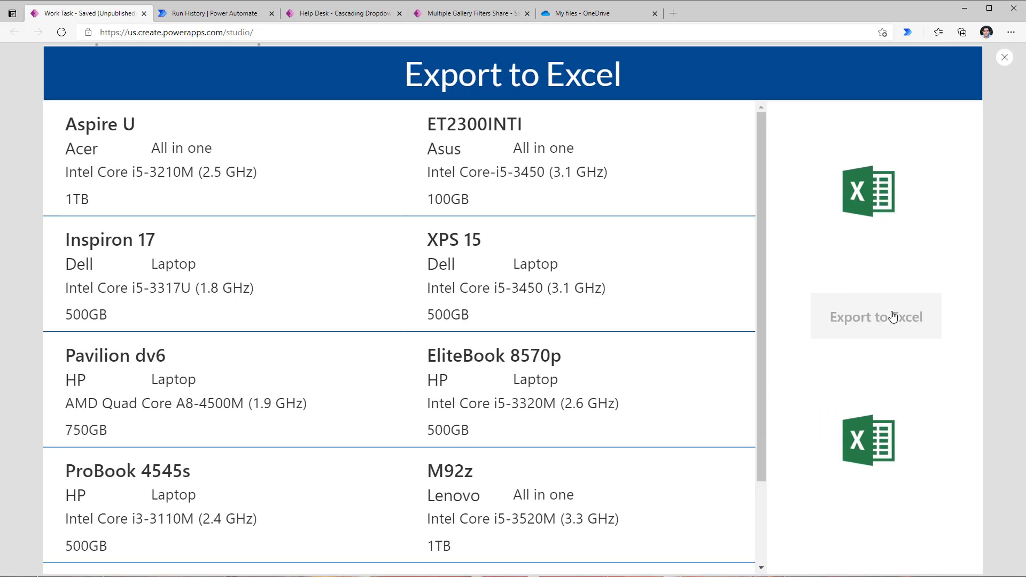
{"action": "left_click", "coordinate": [1005, 59]}
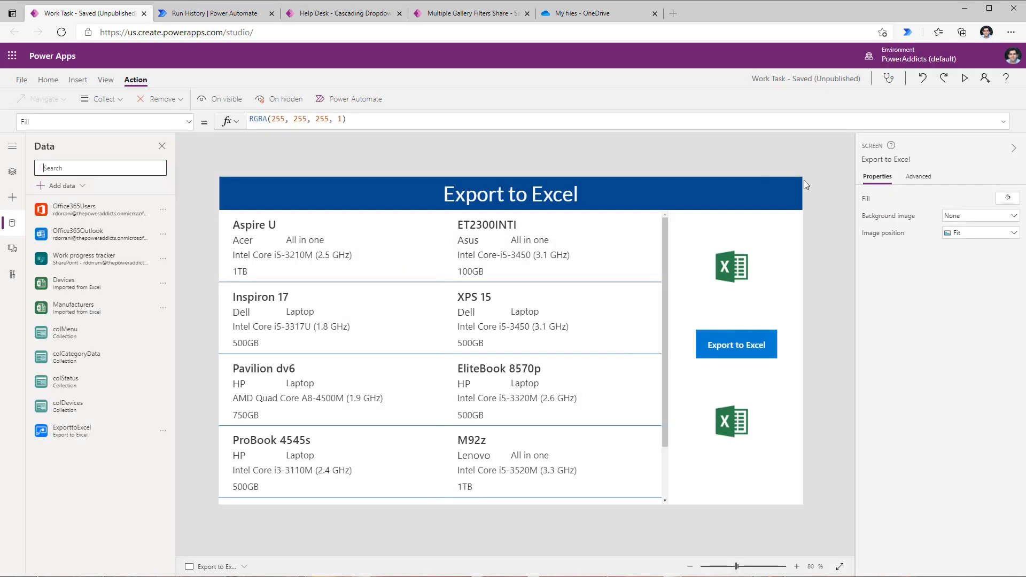
Switch to Power Automate, refresh the Export to Excel flow's run history, and open the latest run.
{"action": "left_click", "coordinate": [197, 20]}
{"action": "left_click", "coordinate": [663, 337]}
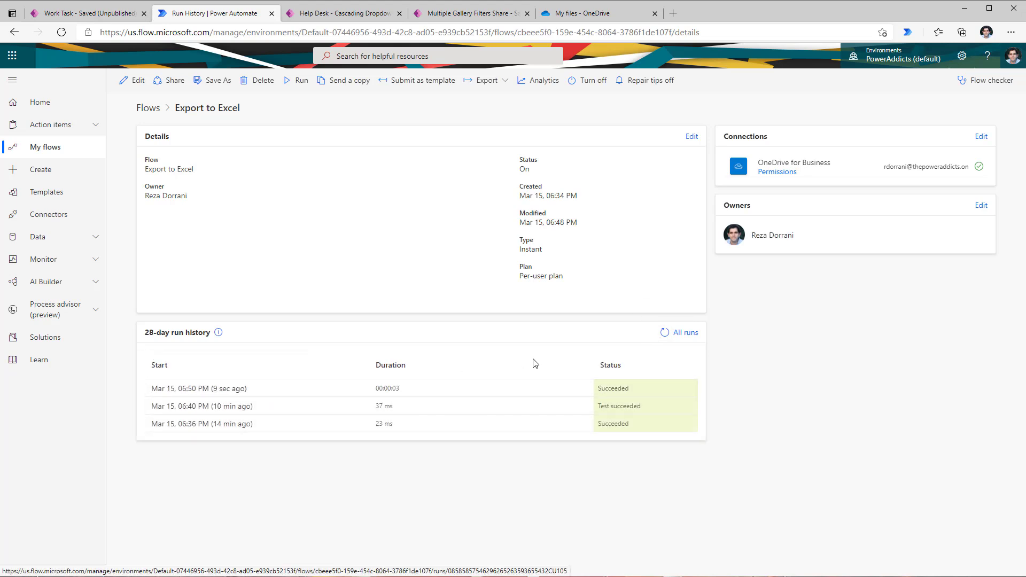
{"action": "left_click", "coordinate": [221, 390]}
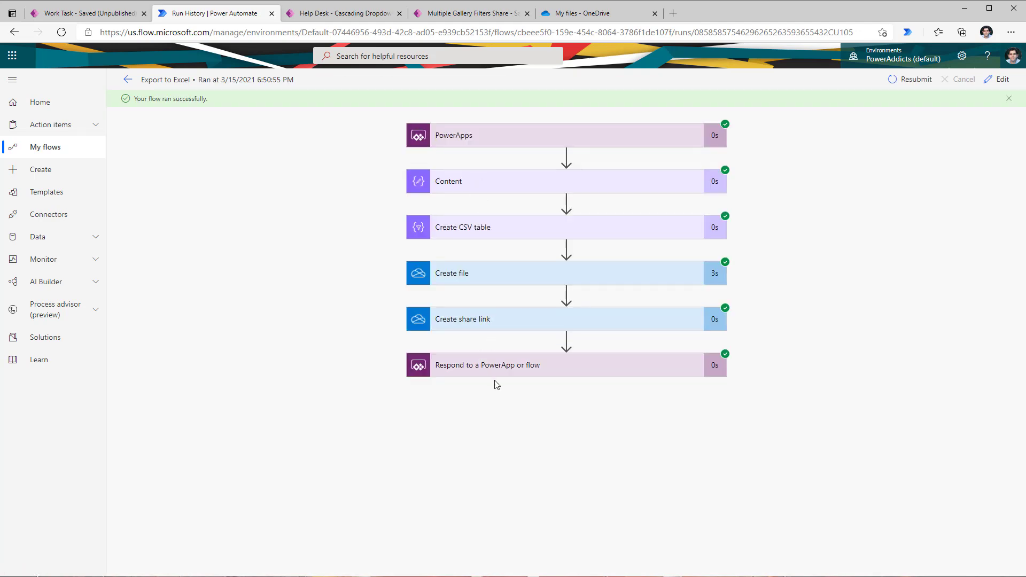
Switch to OneDrive and open the file 2021-03-15T23_50_55.9748641Z.csv in the ExportExcelPowerApp folder.
{"action": "left_click", "coordinate": [568, 16]}
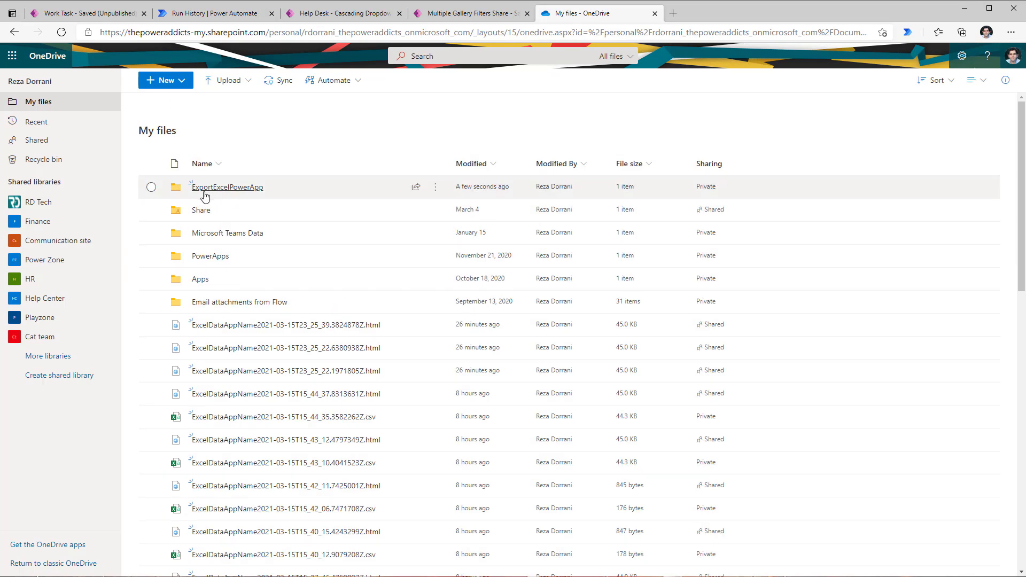
{"action": "left_click", "coordinate": [248, 188]}
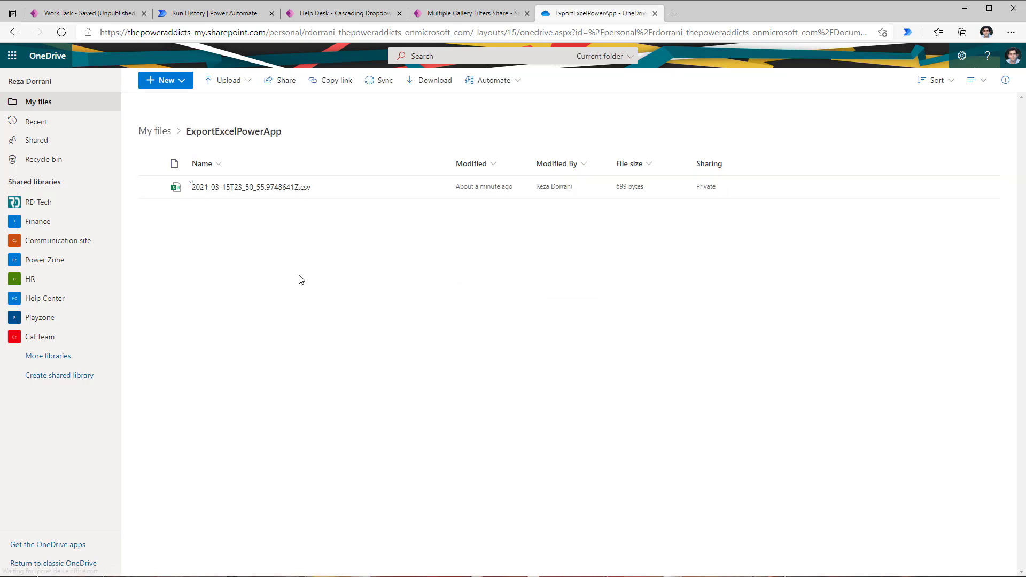
{"action": "mouse_move", "coordinate": [263, 197]}
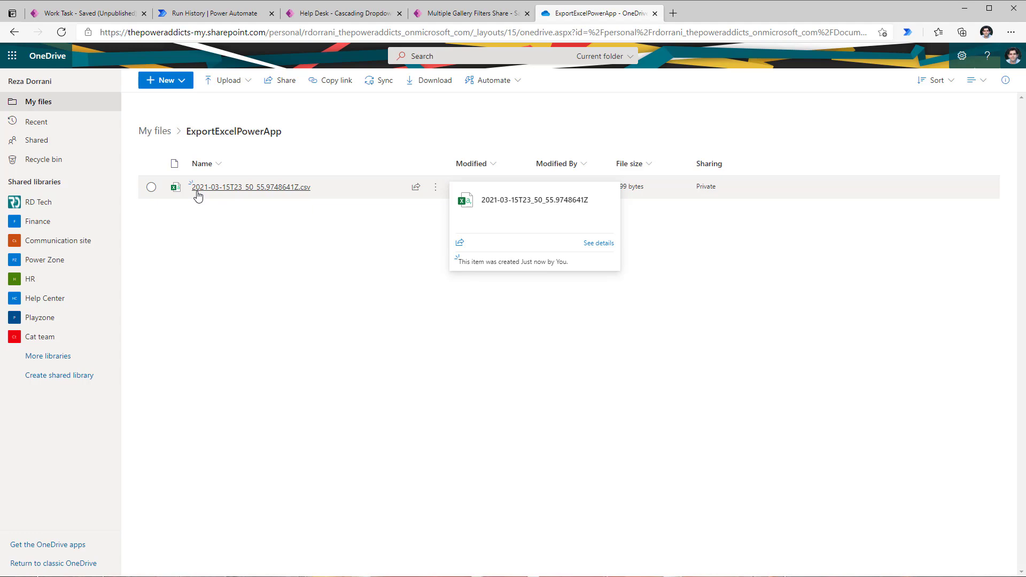
{"action": "left_click", "coordinate": [222, 188]}
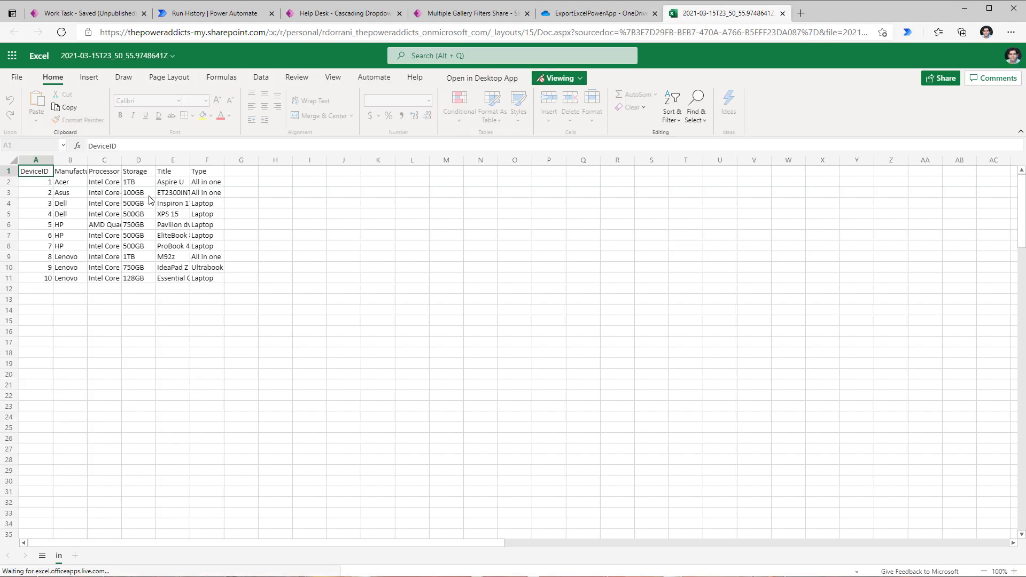
Fit the widths of the Manufacturer, Processor and Storage columns to their contents in the exported CSV.
{"action": "left_click", "coordinate": [56, 159]}
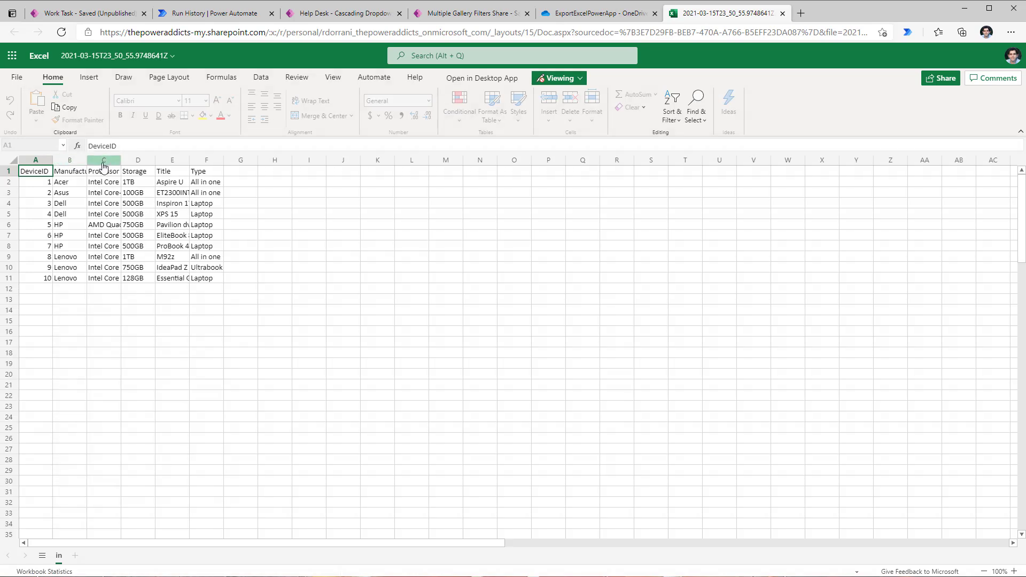
{"action": "left_click_drag", "start_coordinate": [88, 161], "coordinate": [118, 162]}
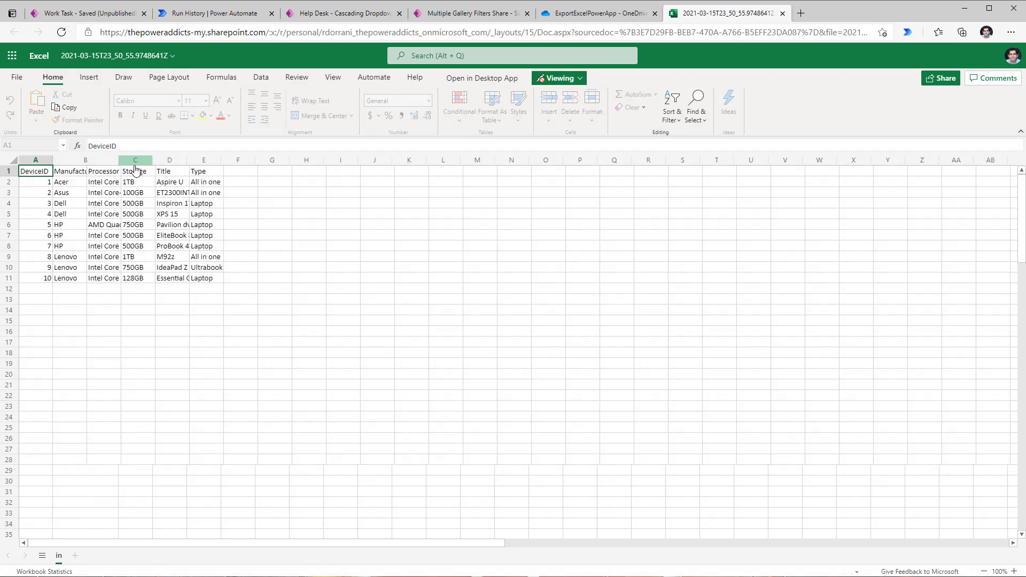
{"action": "double_click", "coordinate": [153, 160]}
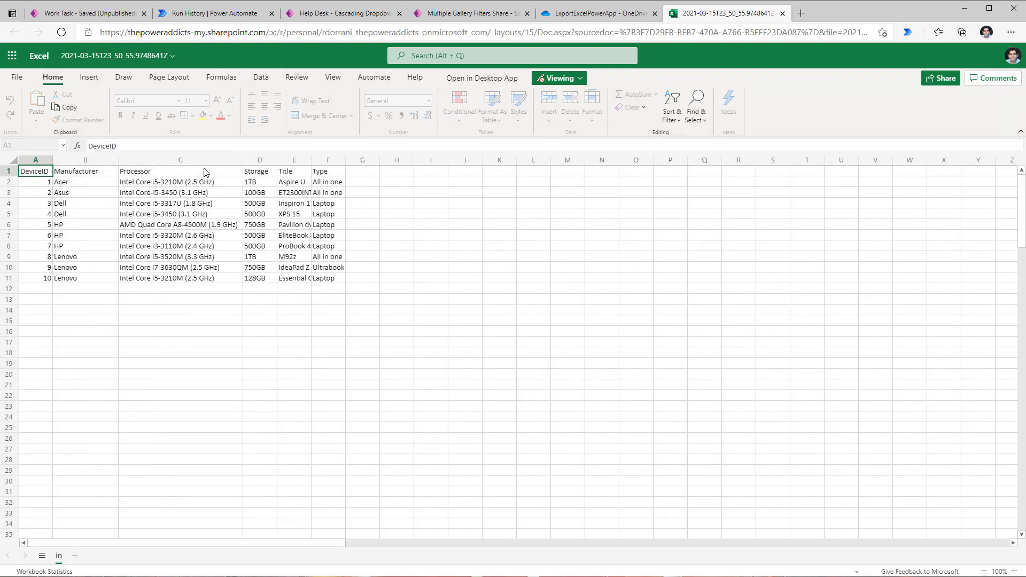
{"action": "double_click", "coordinate": [277, 160]}
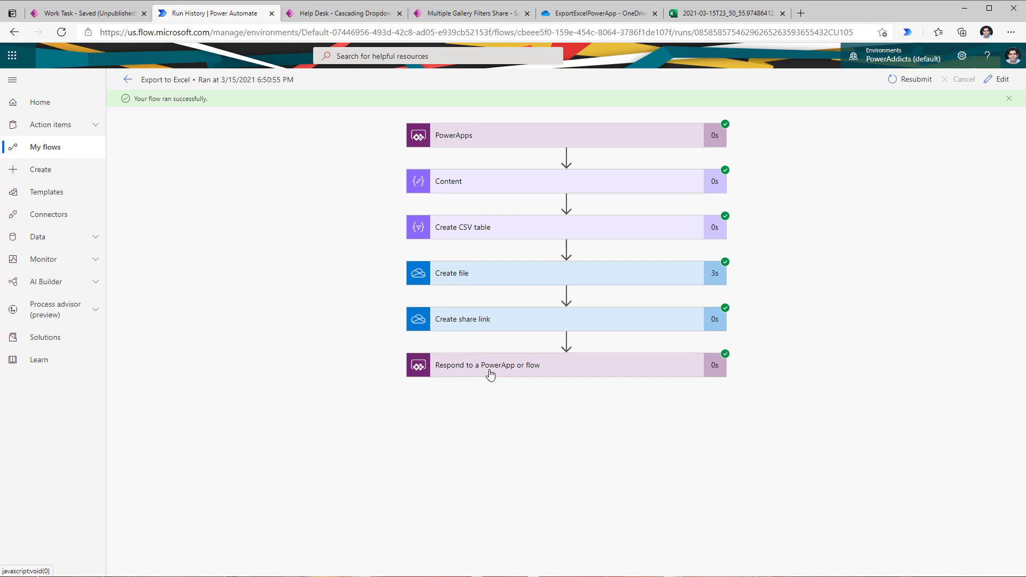
Check the flow run's Respond to a PowerApp or flow action, and wrap the Power Apps export call as Set(varFileLink,ExporttoExcel.Run(JSON(colDevices,JSONFormat.IncludeBinaryData)).filelink).
{"action": "left_click", "coordinate": [489, 370]}
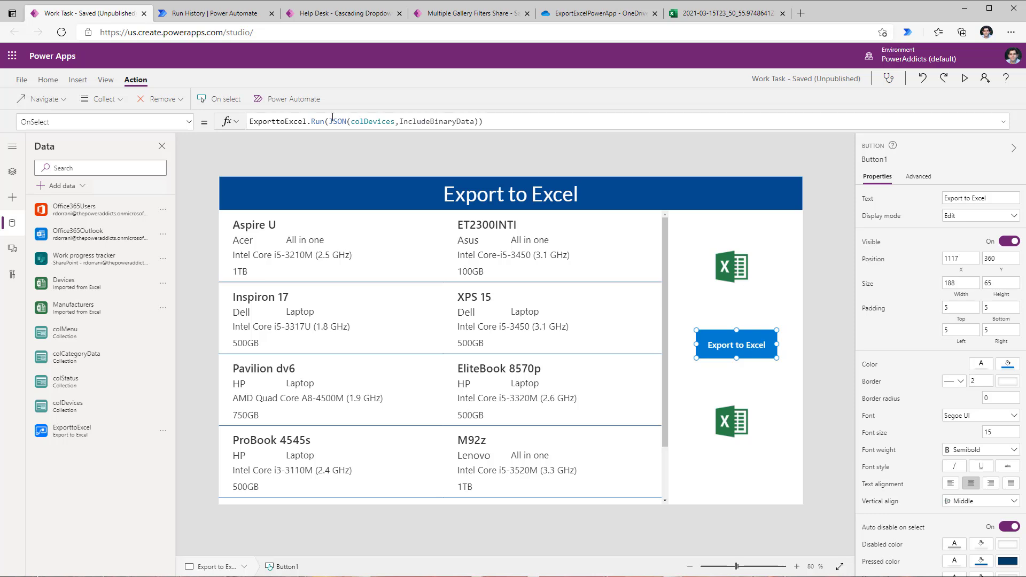
{"action": "left_click", "coordinate": [250, 121]}
{"action": "type", "text": "Set(varFileLink,"}
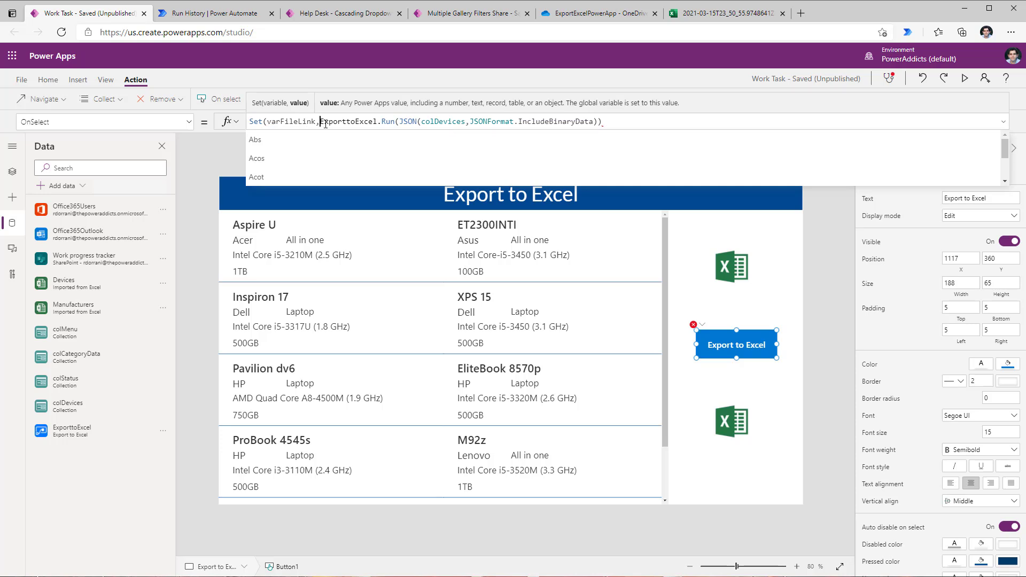
{"action": "left_click", "coordinate": [610, 122]}
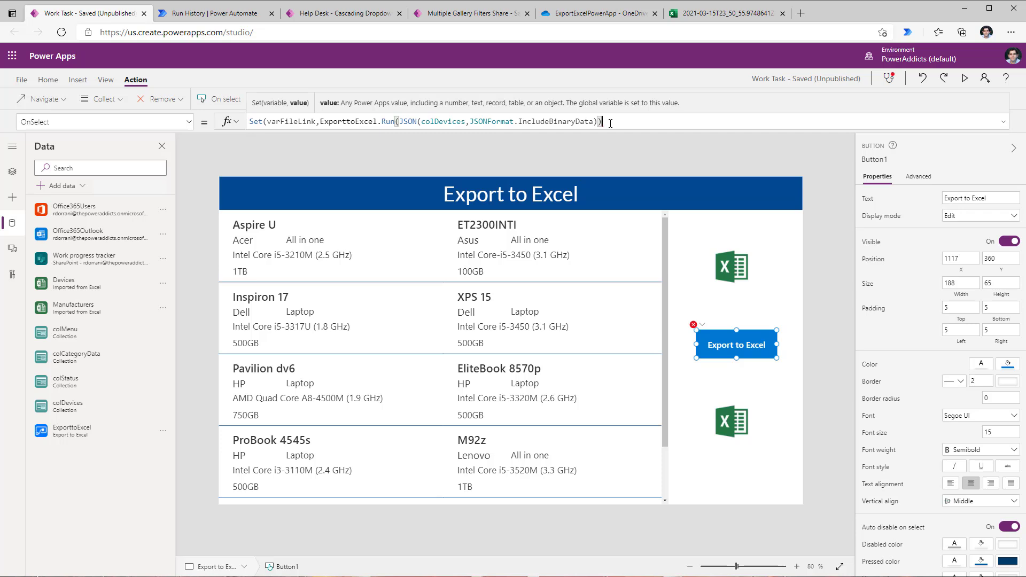
{"action": "type", "text": "."}
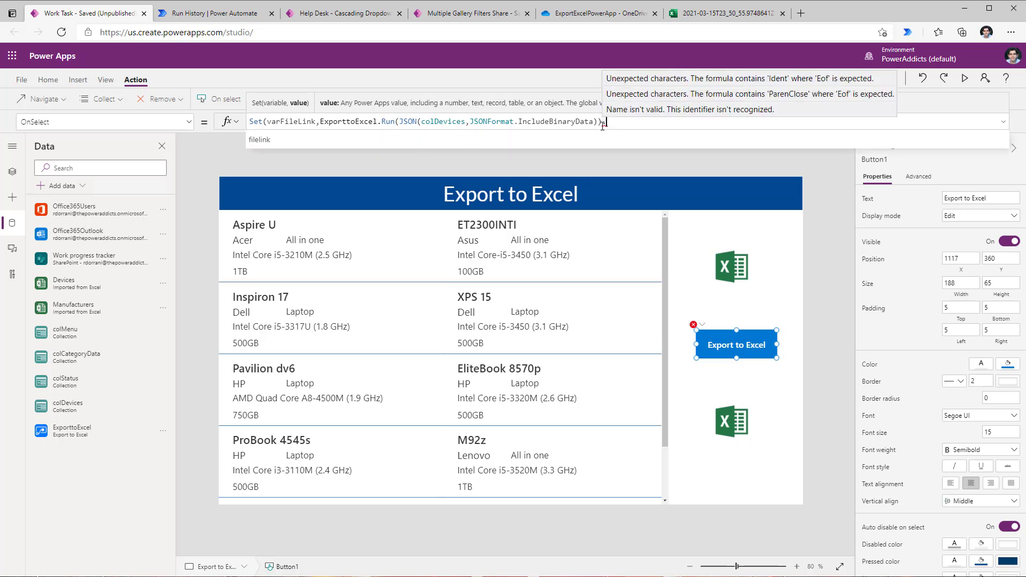
{"action": "left_click", "coordinate": [280, 139]}
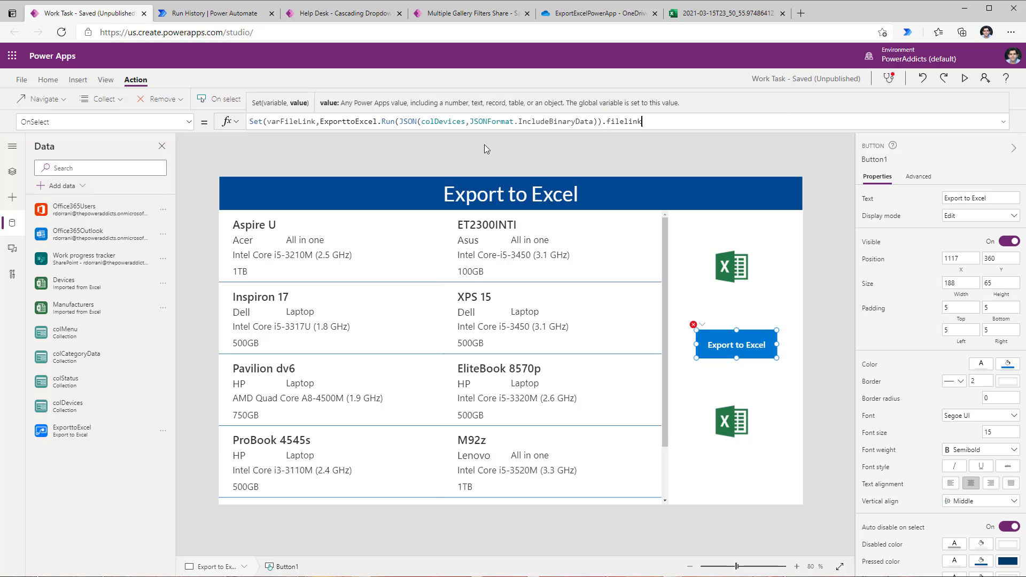
{"action": "type", "text": ")"}
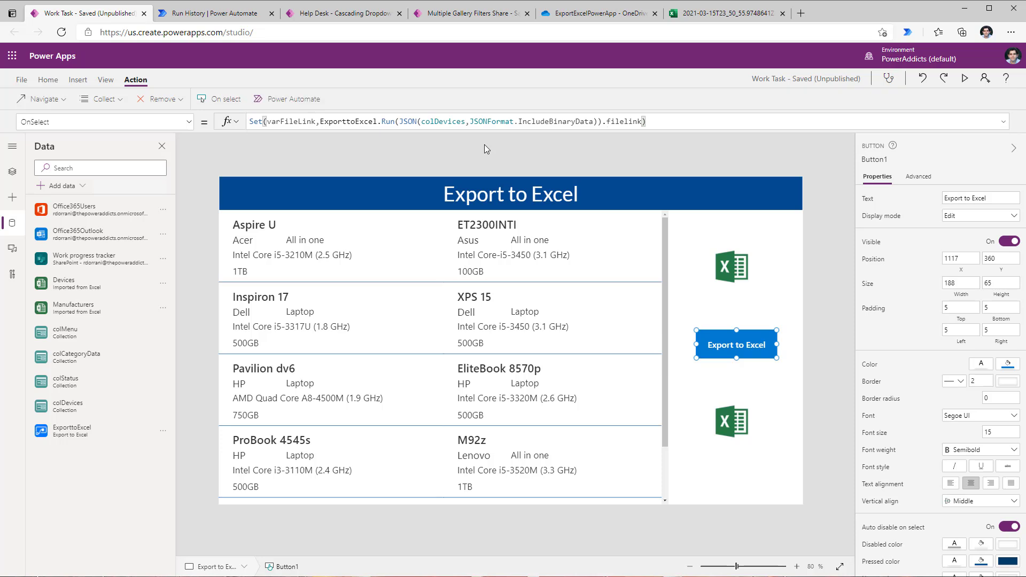
Append ;Launch(varFileLink) to the Export to Excel button's OnSelect formula.
{"action": "type", "text": ";"}
{"action": "type", "text": "Launch"}
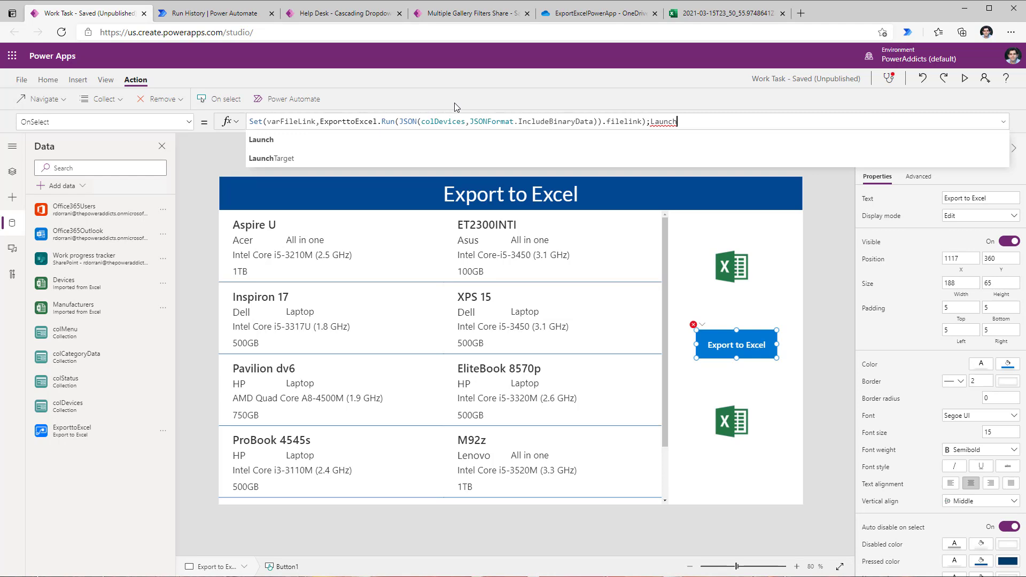
{"action": "left_click", "coordinate": [426, 142]}
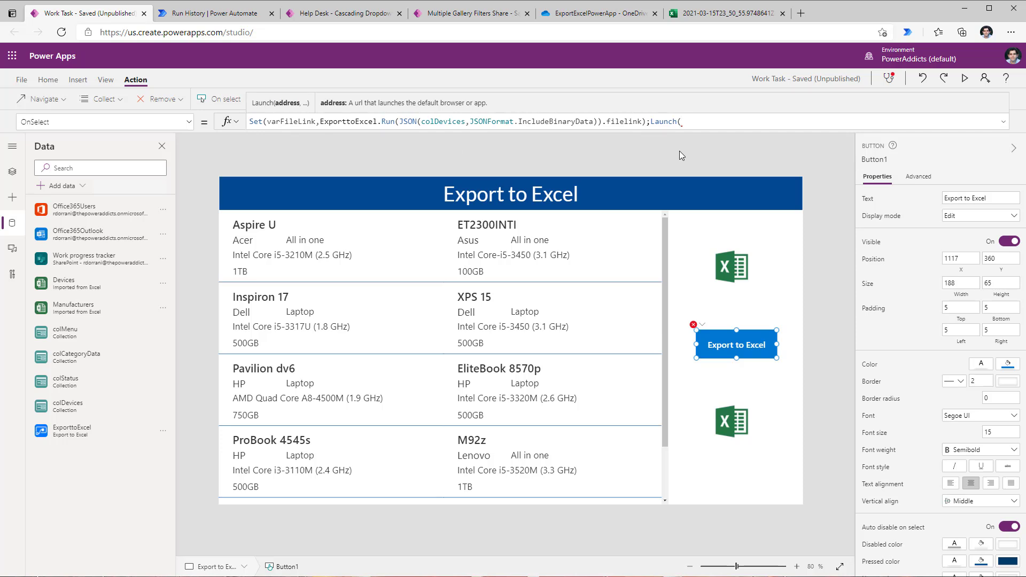
{"action": "type", "text": "var"}
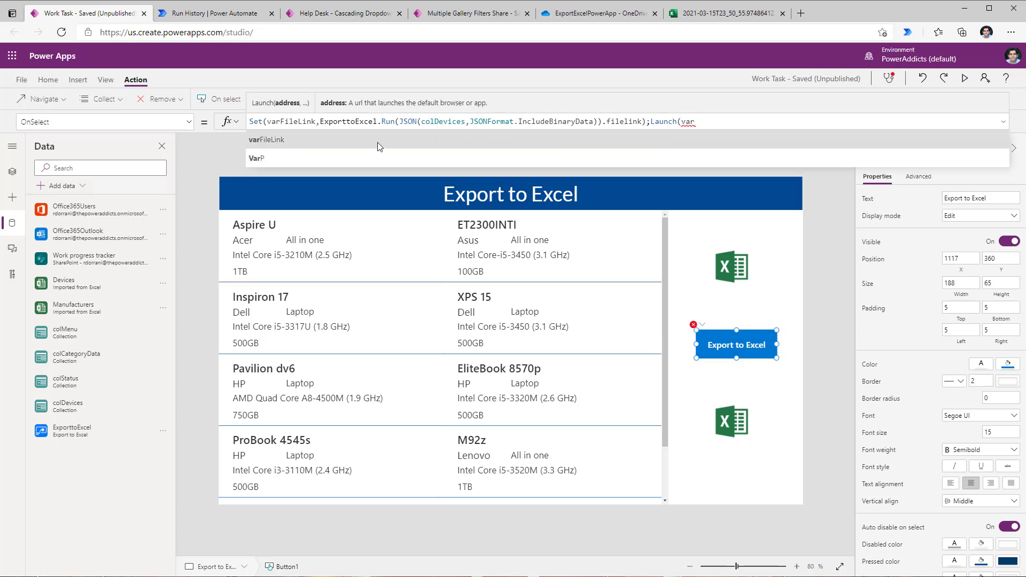
{"action": "left_click", "coordinate": [378, 141]}
{"action": "type", "text": ")"}
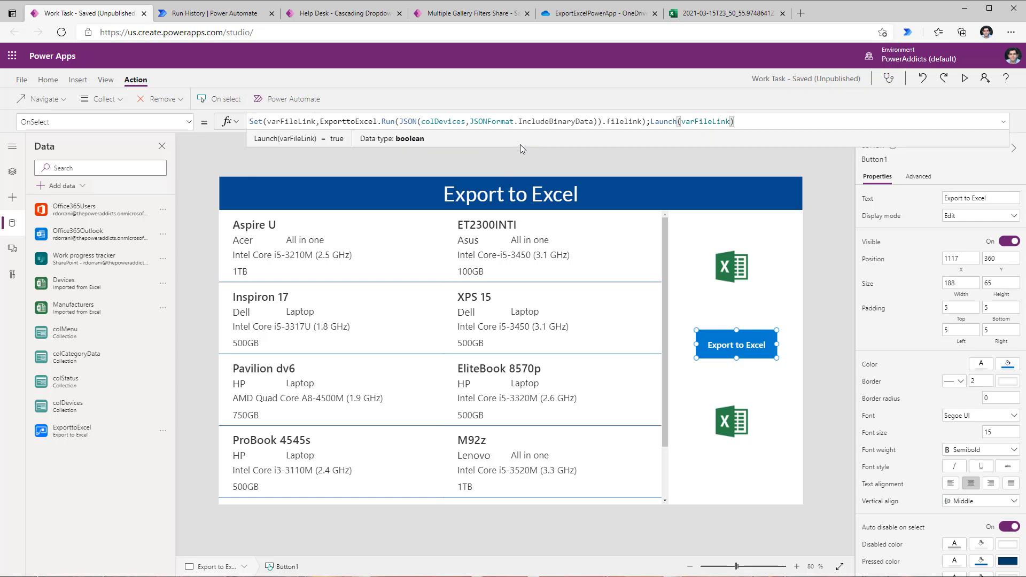
Preview the app, run the export with the Export to Excel button, and open the downloaded CSV file.
{"action": "left_click", "coordinate": [965, 78]}
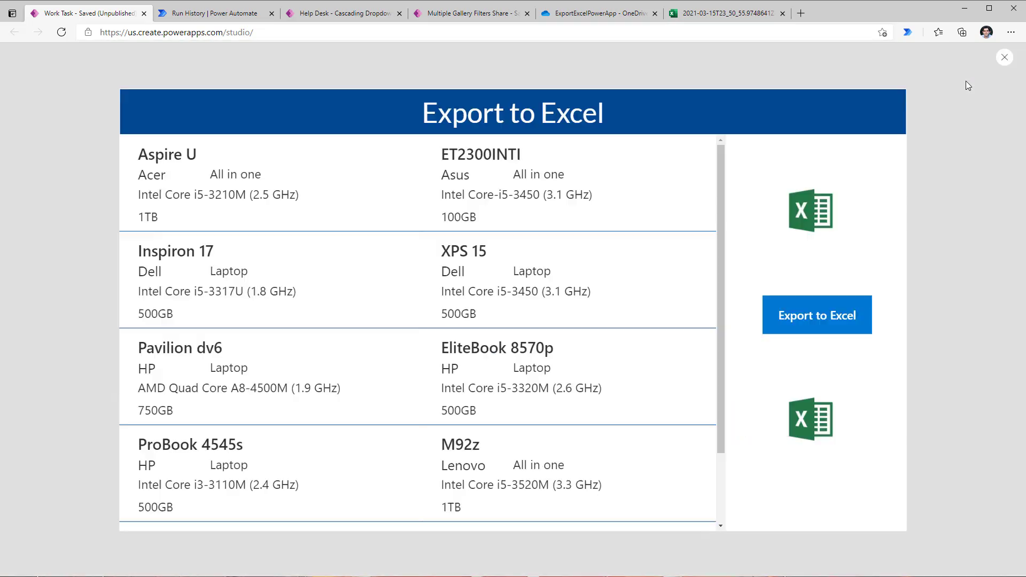
{"action": "left_click", "coordinate": [871, 319]}
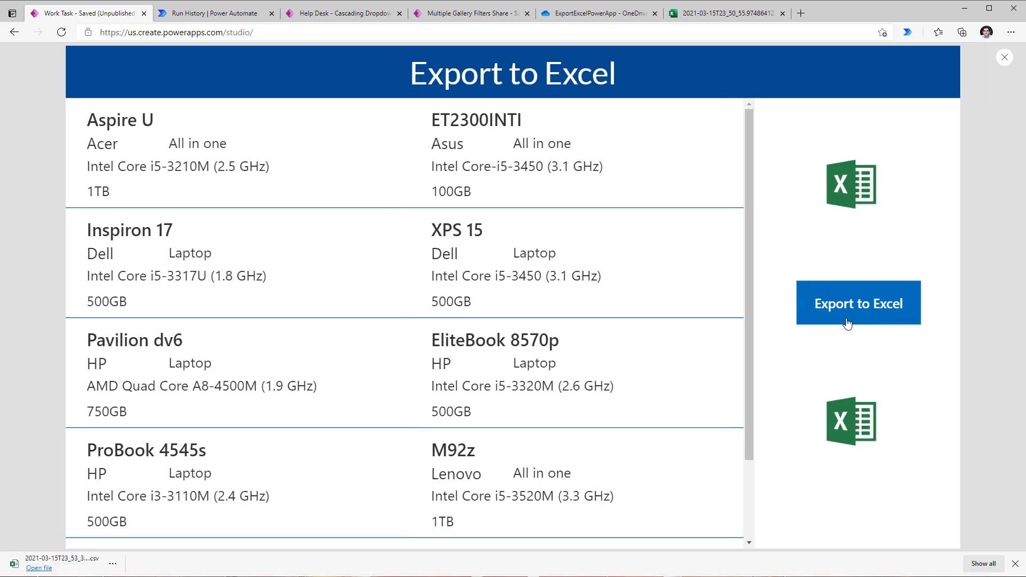
{"action": "left_click", "coordinate": [50, 568]}
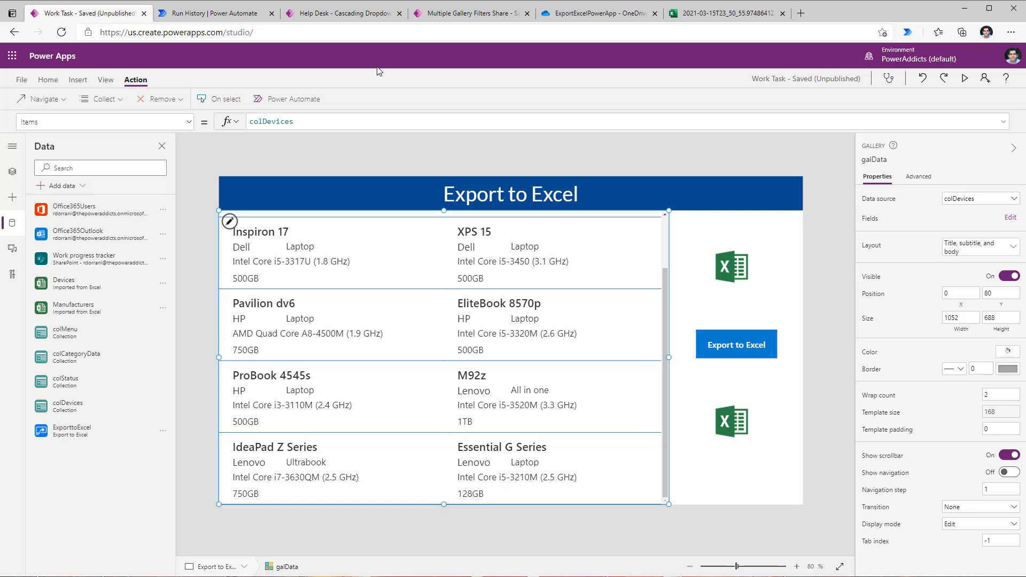
Copy the Export to Excel button and open the Home Screen.
{"action": "left_click", "coordinate": [704, 343]}
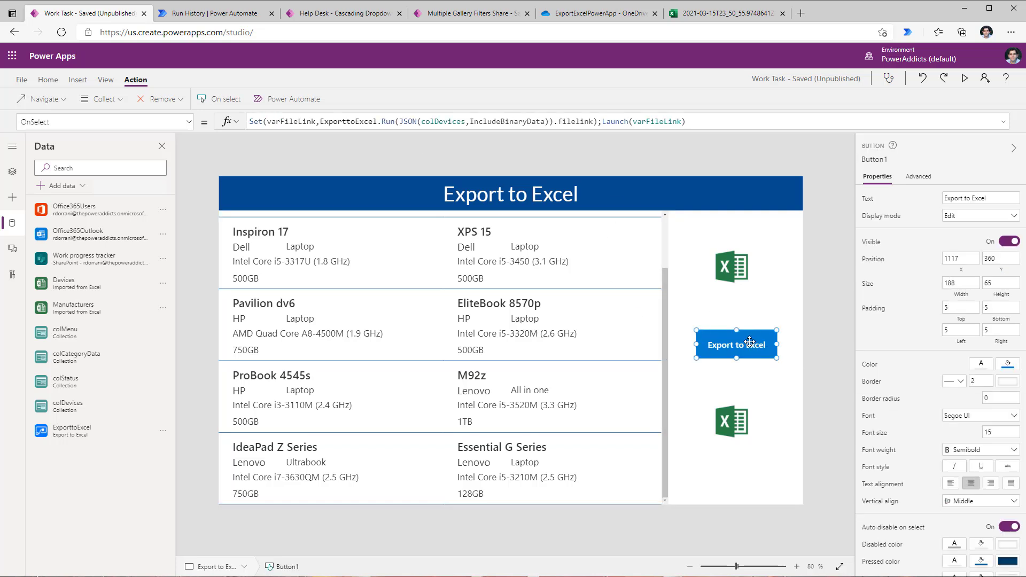
{"action": "left_click", "coordinate": [13, 172]}
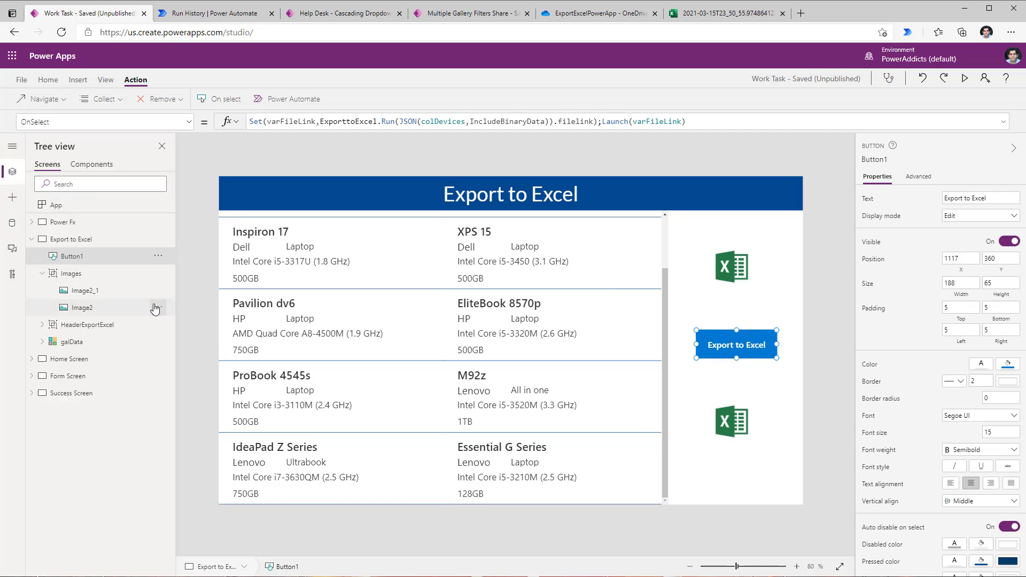
{"action": "left_click", "coordinate": [107, 358]}
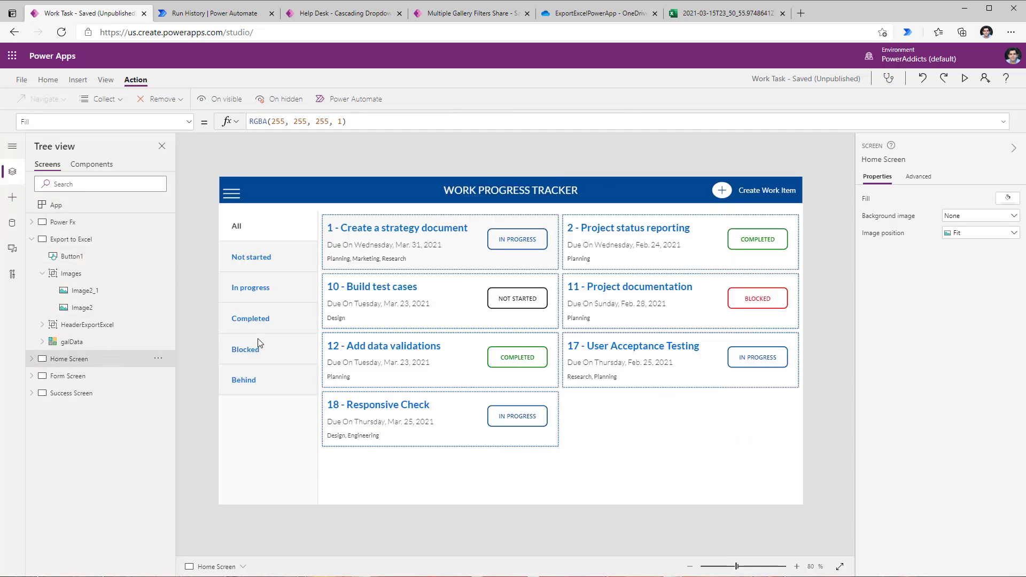
Inspect the GalleryTasks Items formula and the connection details of its Work progress tracker data source.
{"action": "left_click", "coordinate": [685, 482]}
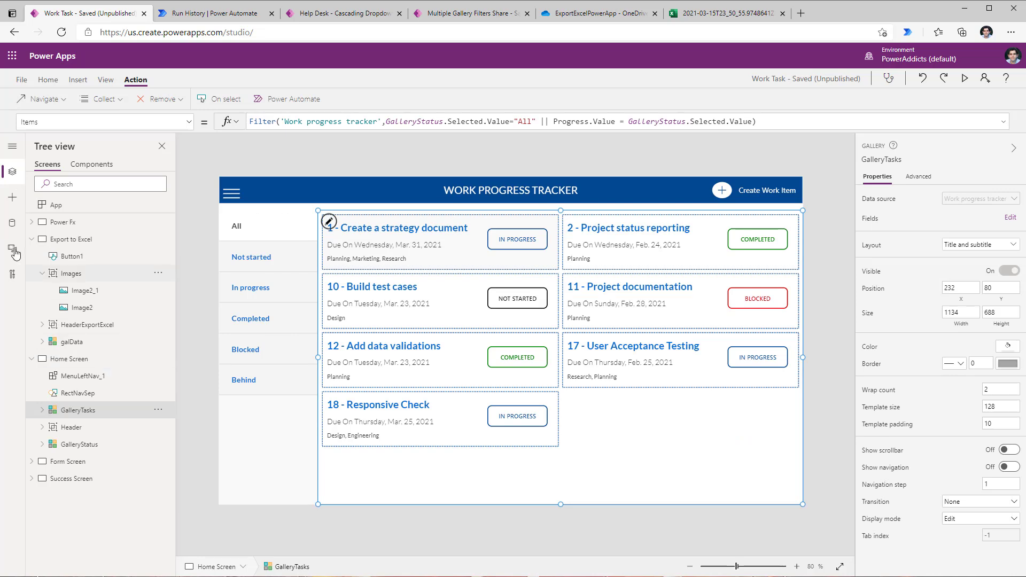
{"action": "left_click", "coordinate": [10, 222]}
{"action": "mouse_move", "coordinate": [85, 262]}
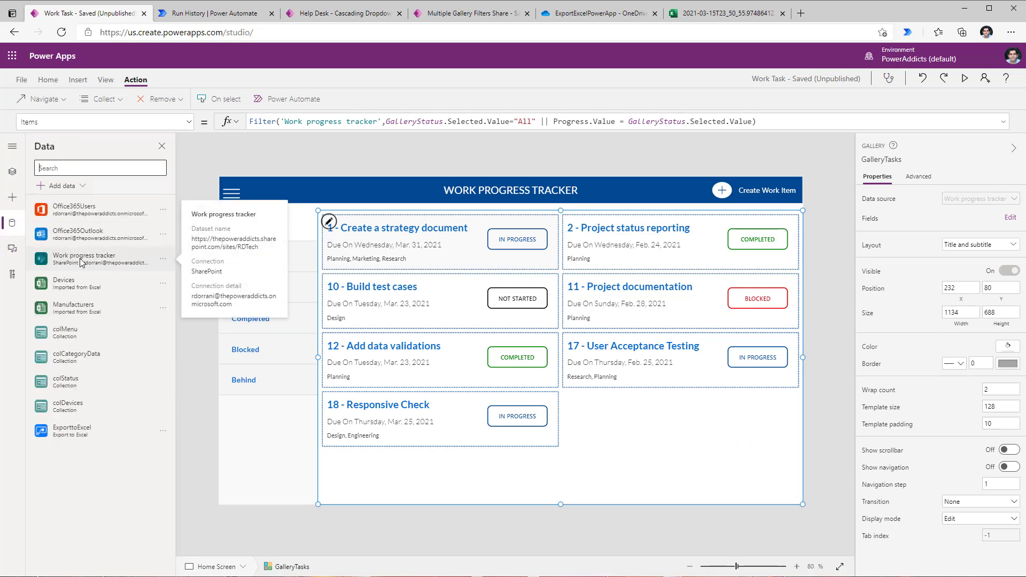
{"action": "left_click", "coordinate": [12, 171]}
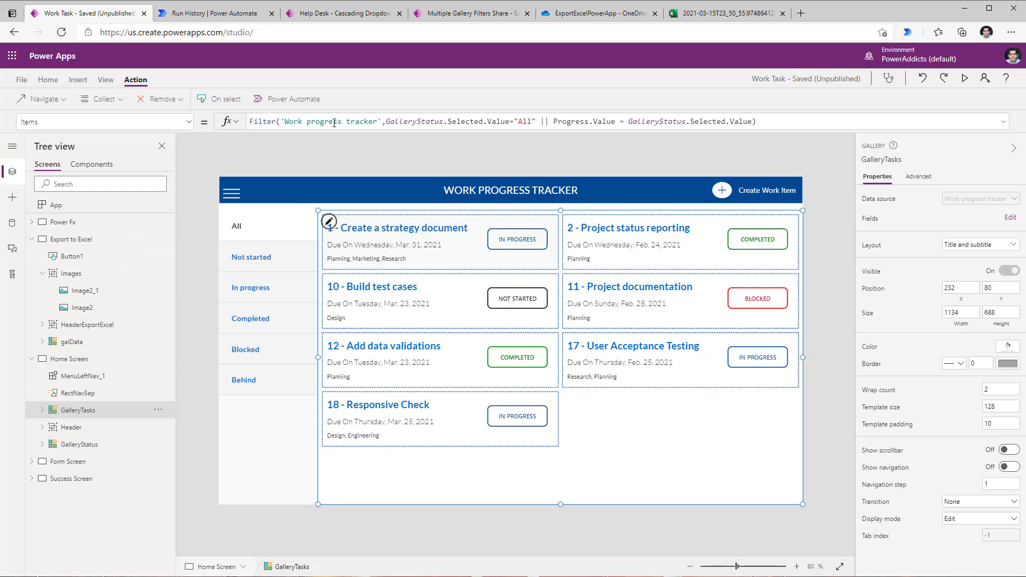
Preview the Home Screen, filter the work items by Completed, and close the preview.
{"action": "left_click", "coordinate": [964, 78]}
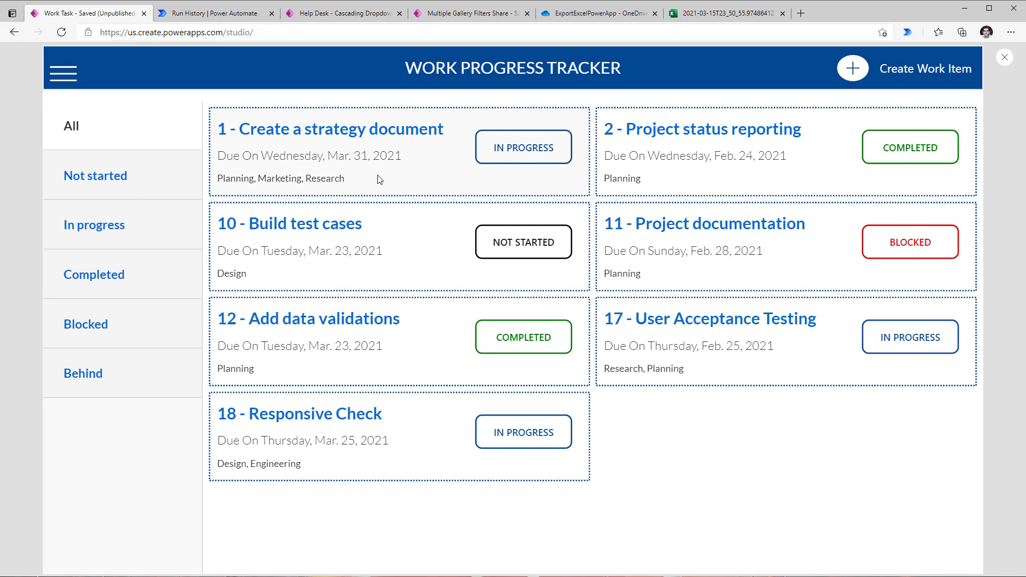
{"action": "left_click", "coordinate": [113, 282]}
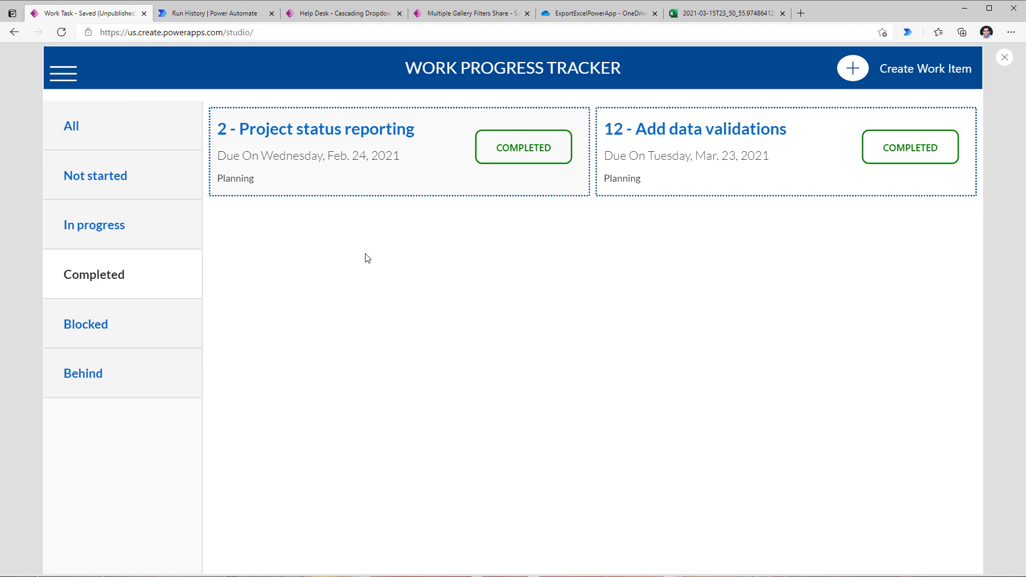
{"action": "left_click", "coordinate": [1004, 57]}
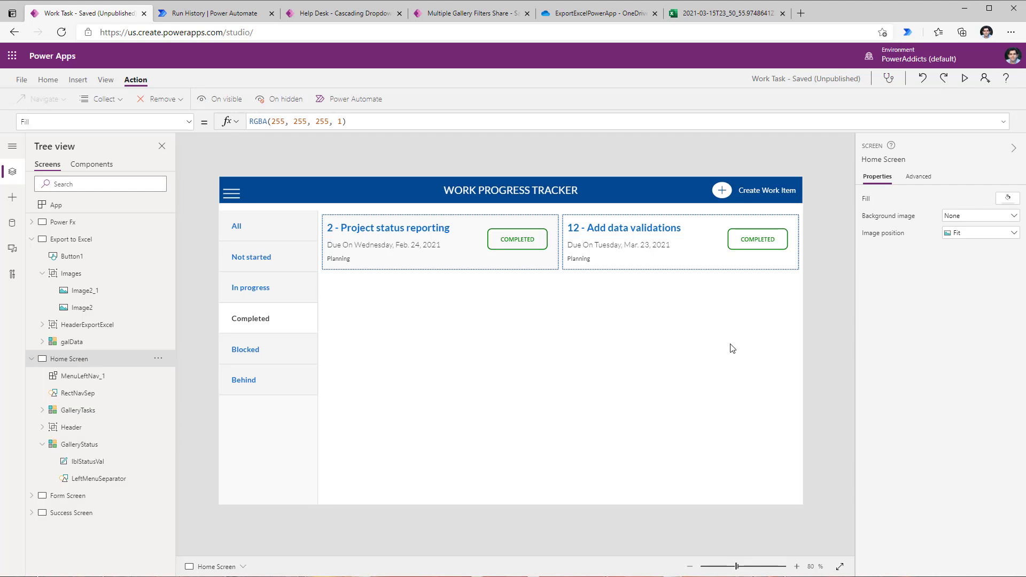
Paste the Export to Excel button onto the Home Screen and place it below the status list at about X 21, Y 590.
{"action": "key", "text": "ctrl+v"}
{"action": "left_click_drag", "start_coordinate": [745, 350], "coordinate": [280, 446]}
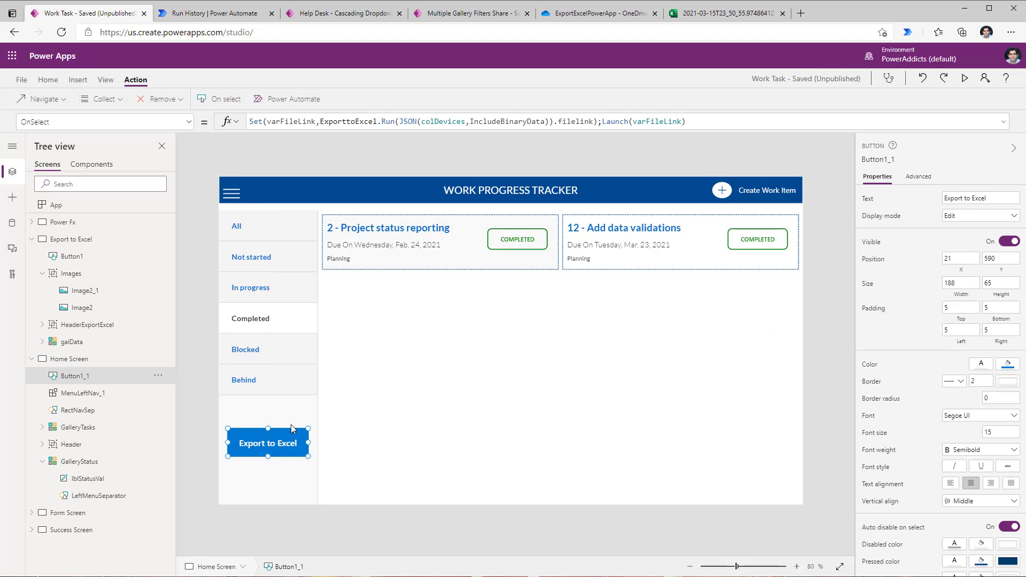
{"action": "double_click", "coordinate": [430, 122]}
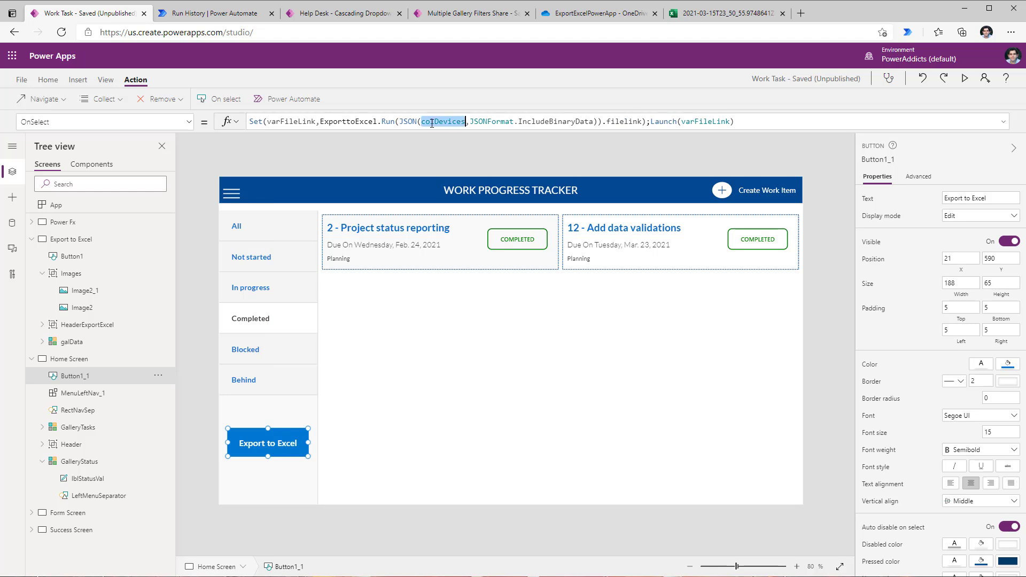
Examine the columns of the table returned by the GalleryTasks Items formula.
{"action": "left_click", "coordinate": [470, 394]}
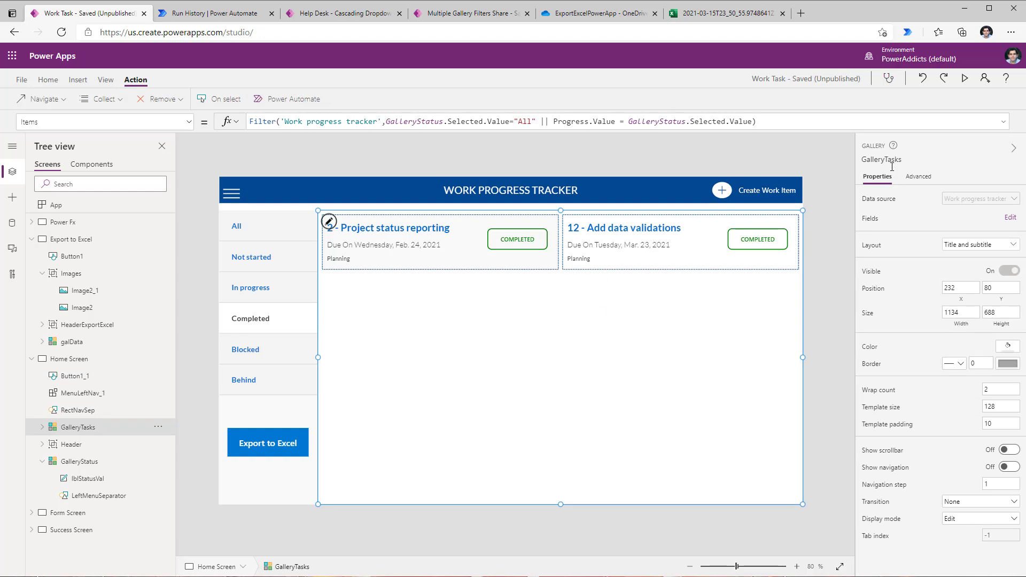
{"action": "left_click", "coordinate": [775, 122]}
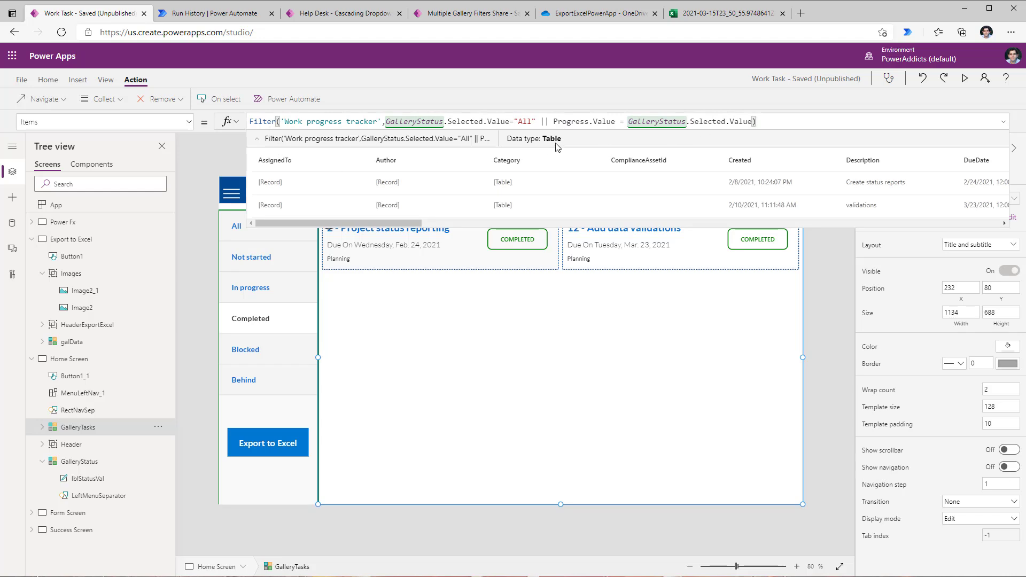
{"action": "left_click_drag", "start_coordinate": [401, 223], "coordinate": [623, 227]}
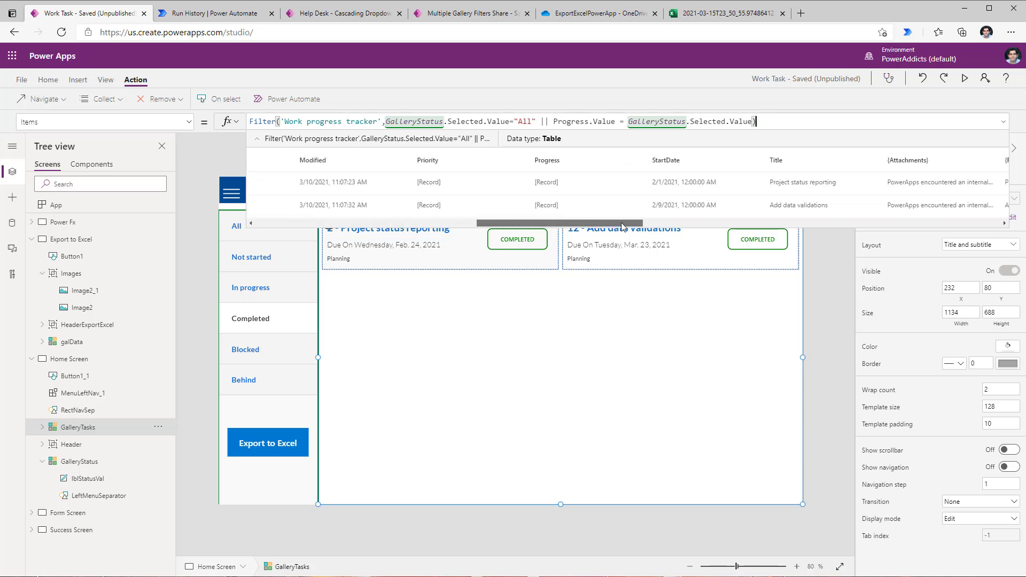
{"action": "left_click", "coordinate": [1004, 124]}
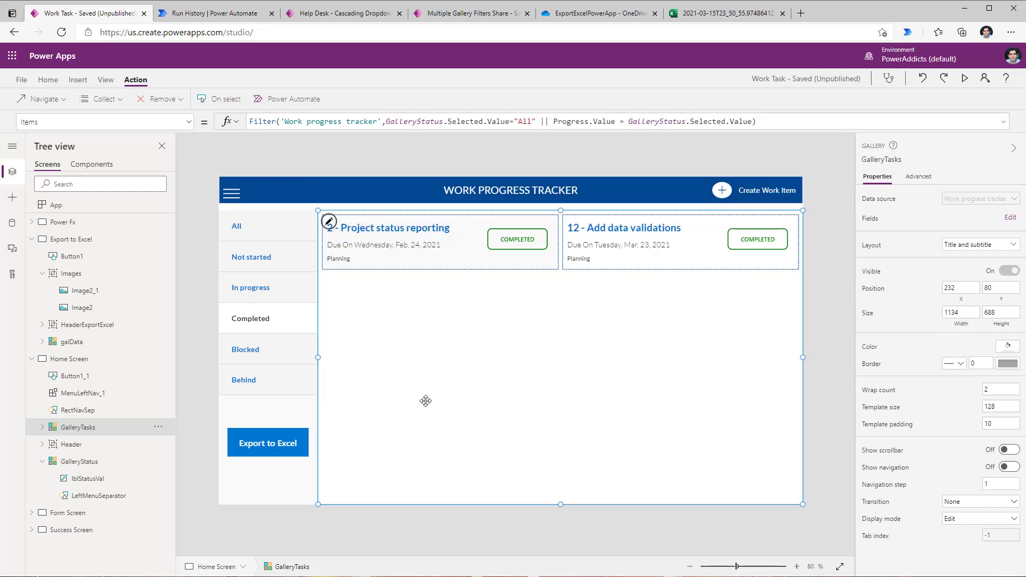
Replace colDevices with GalleryTasks.AllItems as the JSON data in the Home Screen export button's OnSelect formula.
{"action": "double_click", "coordinate": [90, 429]}
{"action": "key", "text": "ctrl+c"}
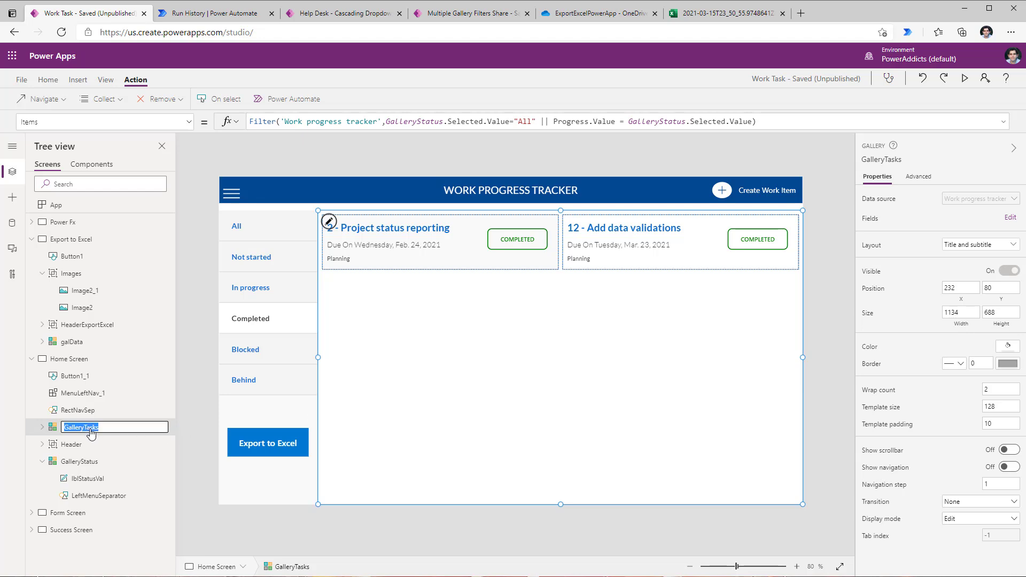
{"action": "left_click", "coordinate": [287, 443]}
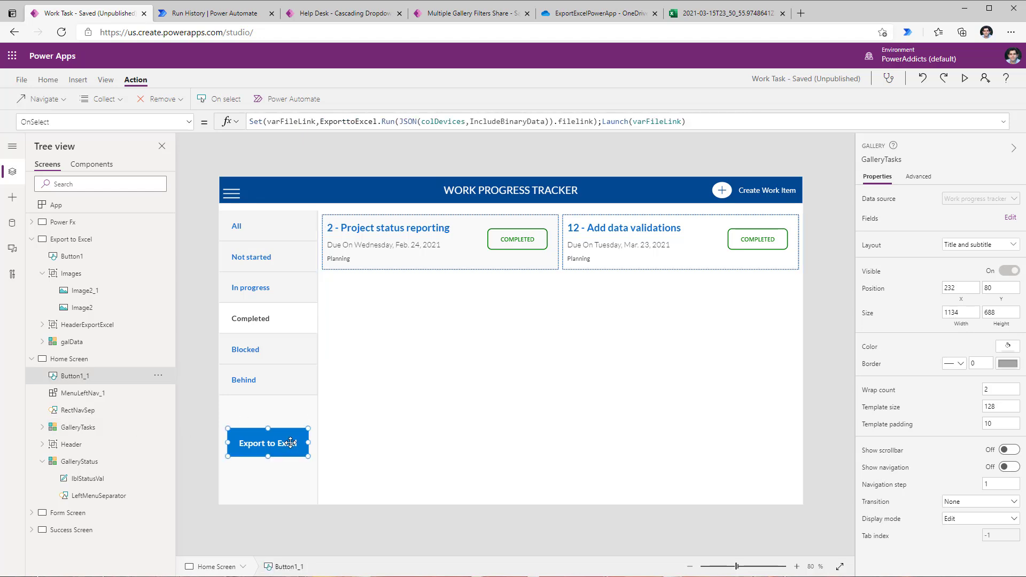
{"action": "double_click", "coordinate": [441, 121]}
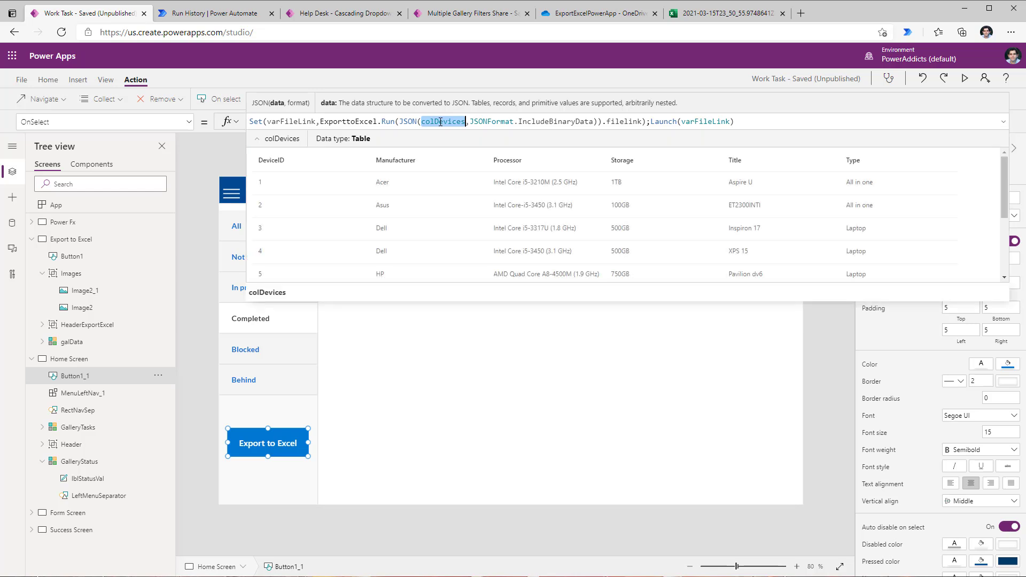
{"action": "key", "text": "ctrl+v"}
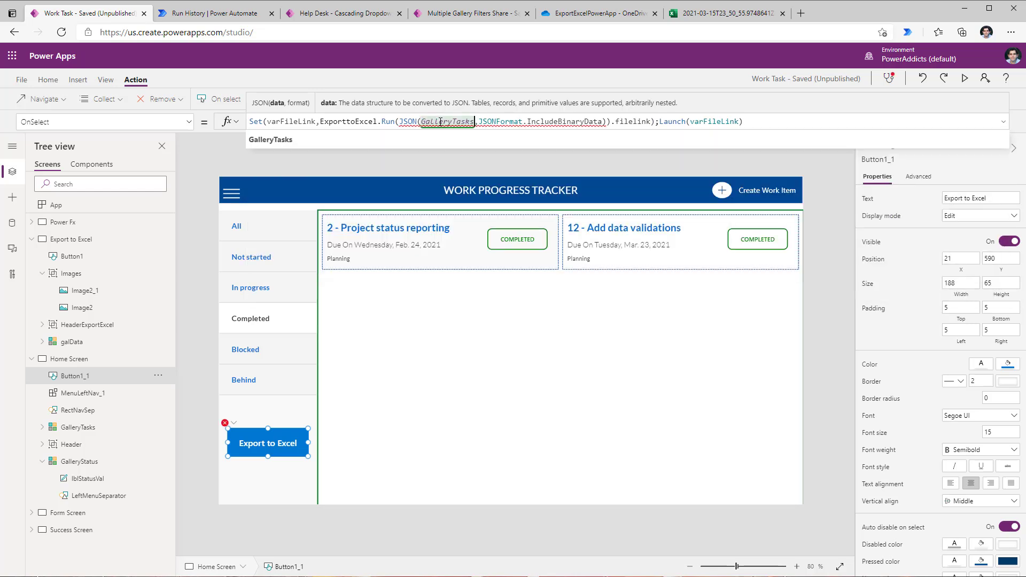
{"action": "type", "text": ".al"}
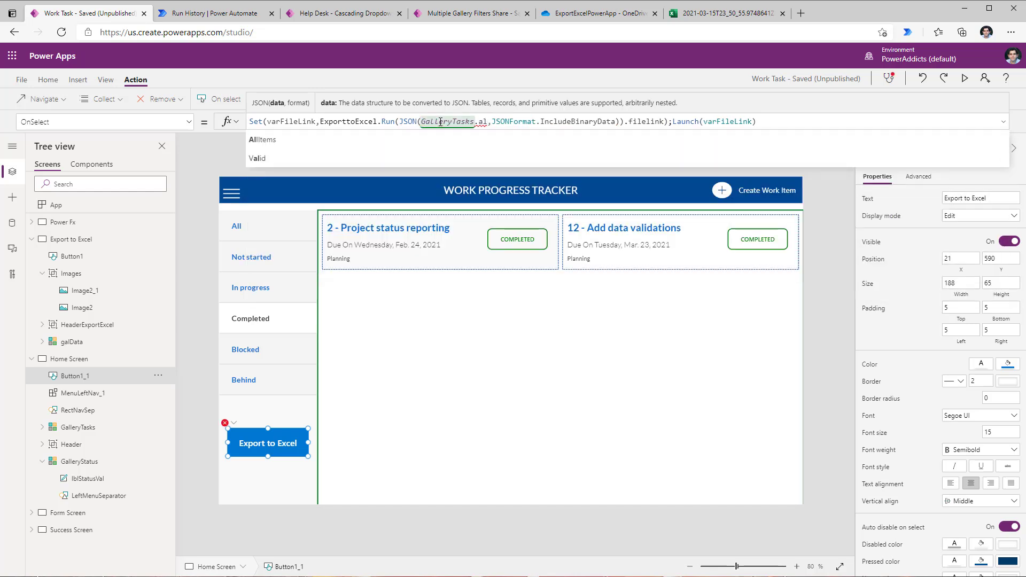
{"action": "left_click", "coordinate": [377, 140]}
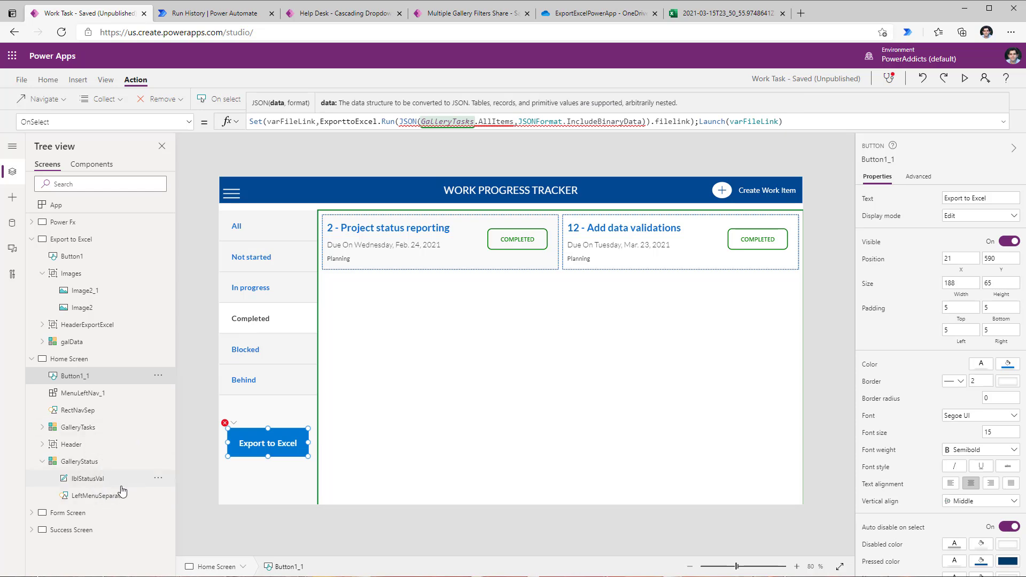
Extend the JSON format argument after JSONFormat.IncludeBinaryData with & JSONFormat.IgnoreUnsupportedTypes.
{"action": "mouse_move", "coordinate": [487, 120]}
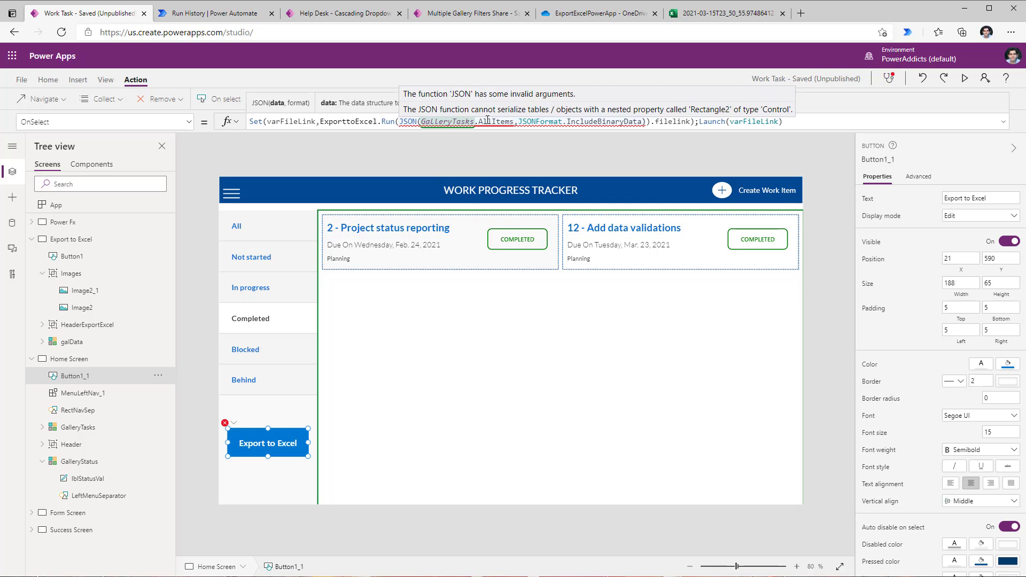
{"action": "left_click", "coordinate": [643, 122]}
{"action": "type", "text": "& "}
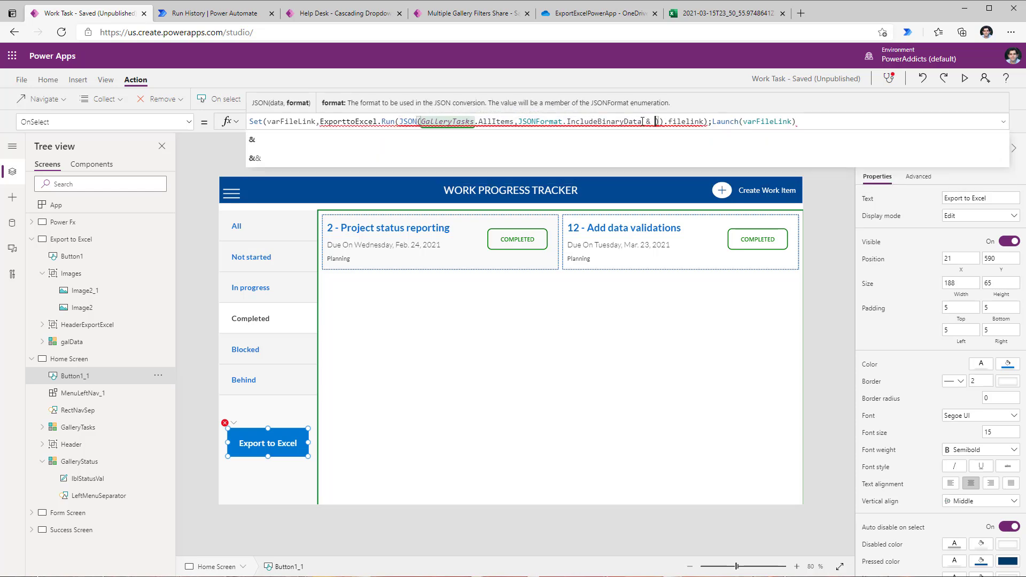
{"action": "type", "text": "json"}
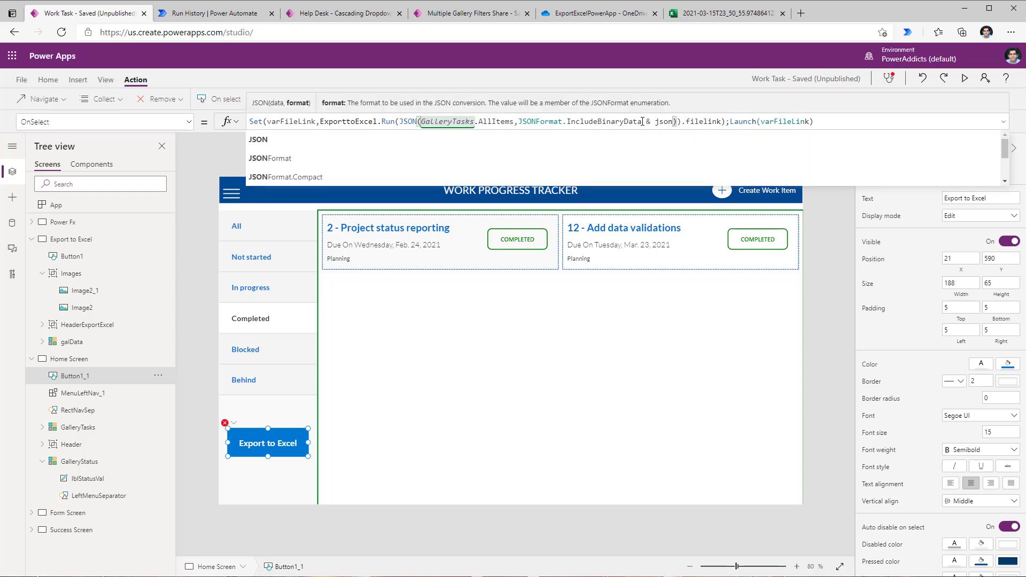
{"action": "left_click", "coordinate": [294, 162]}
{"action": "type", "text": ".ig"}
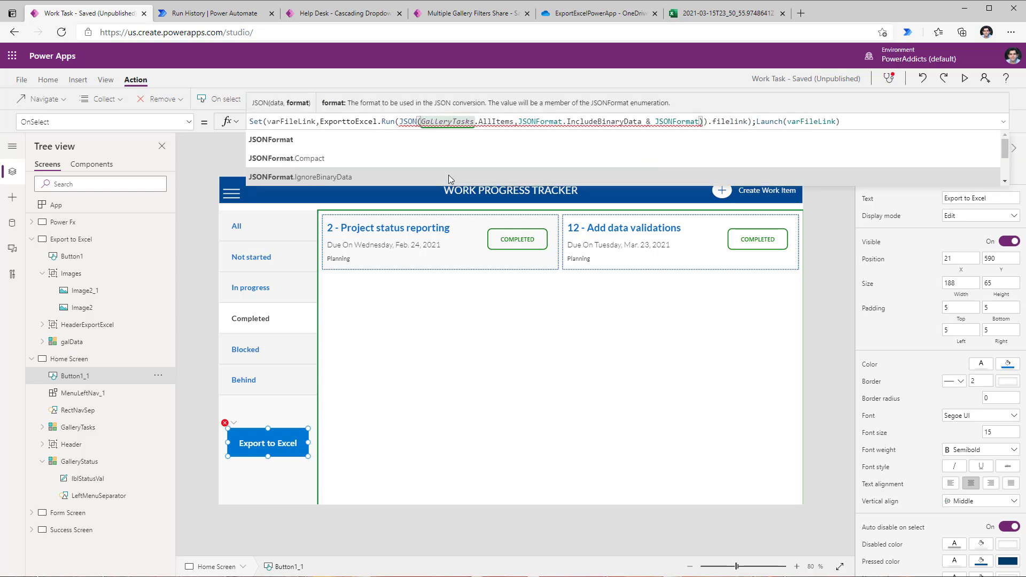
{"action": "left_click", "coordinate": [472, 156]}
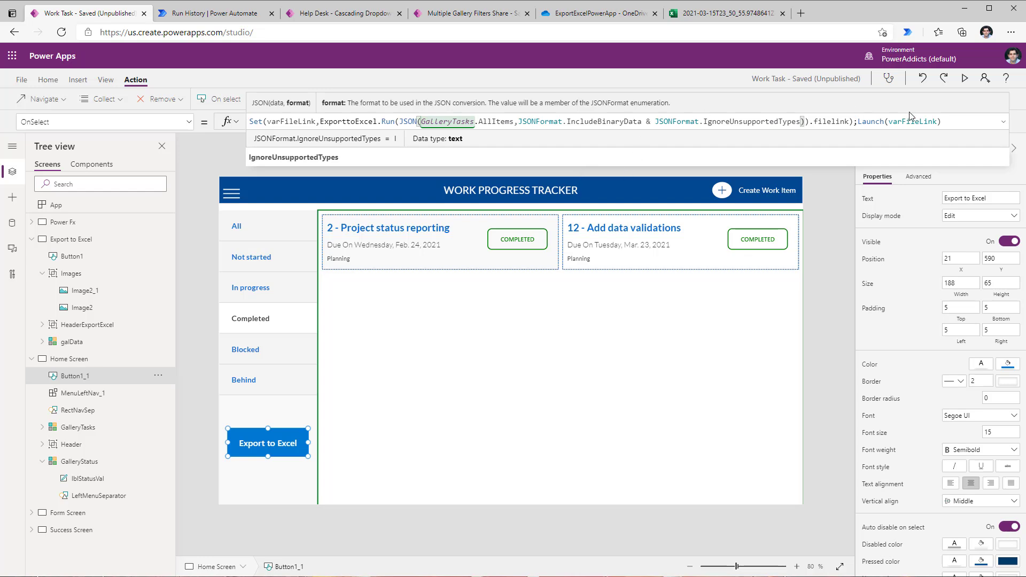
Preview the Home Screen, export the Completed work items to Excel, and open the downloaded CSV file.
{"action": "left_click", "coordinate": [965, 78]}
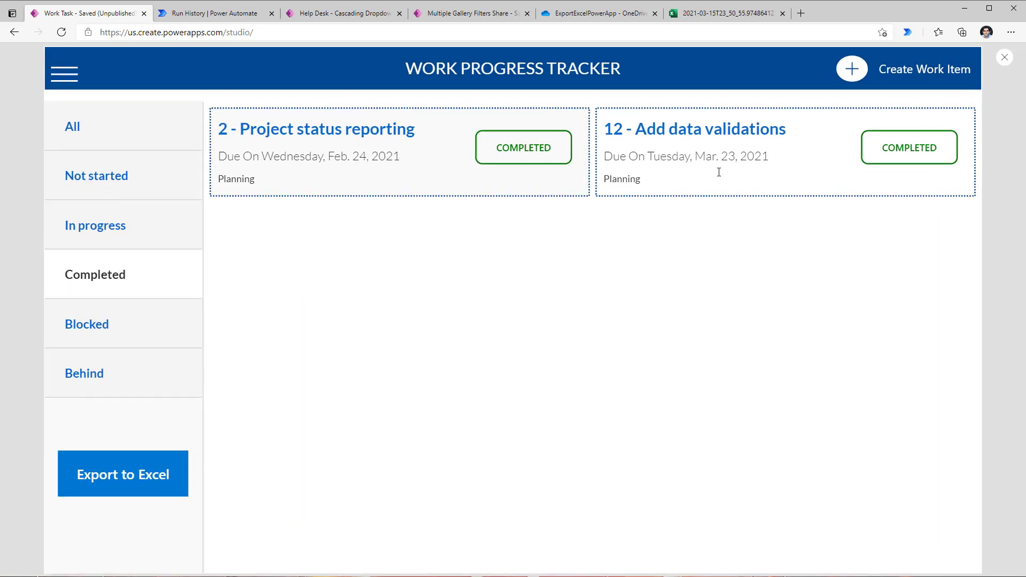
{"action": "left_click", "coordinate": [146, 475]}
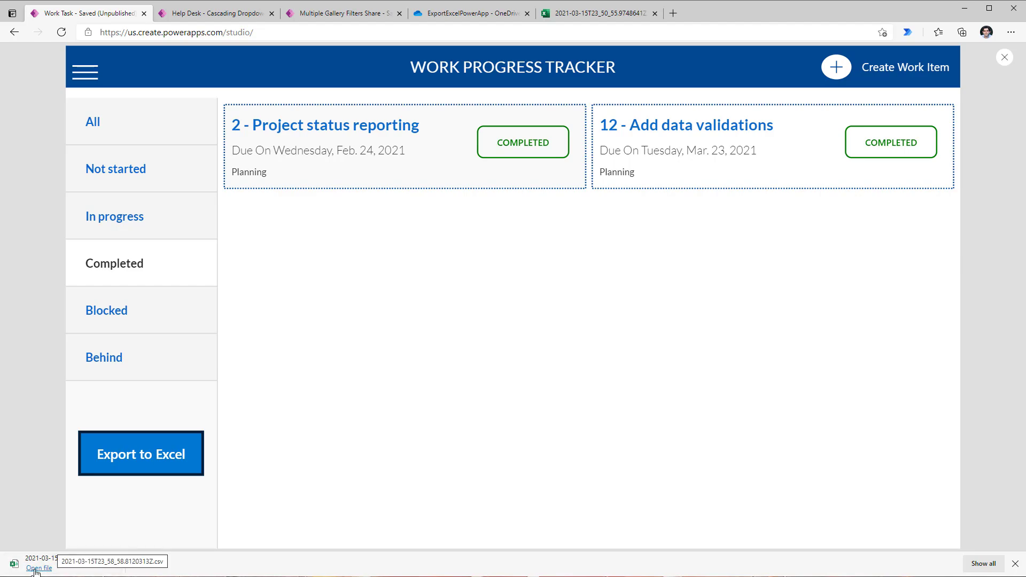
{"action": "left_click", "coordinate": [34, 568]}
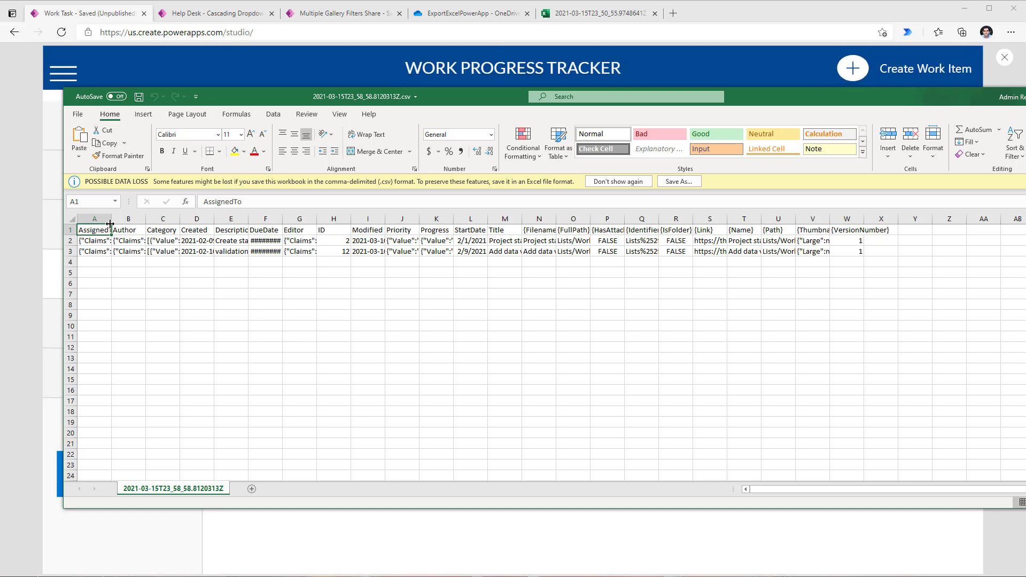
Examine the AssignedTo, Category, Title and StartDate columns of the exported CSV, then close it without saving and exit the preview.
{"action": "left_click_drag", "start_coordinate": [112, 219], "coordinate": [187, 219]}
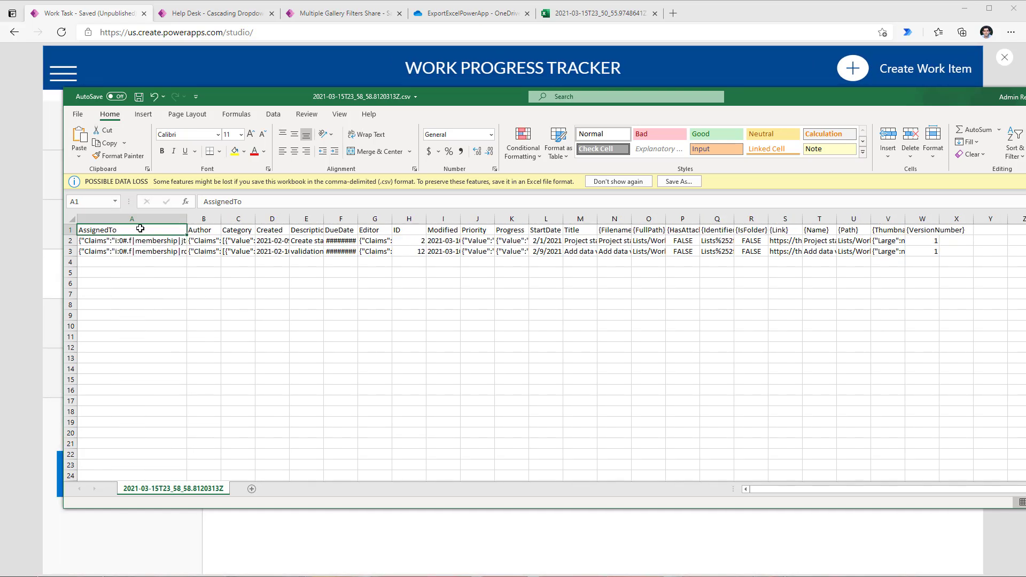
{"action": "left_click", "coordinate": [137, 240]}
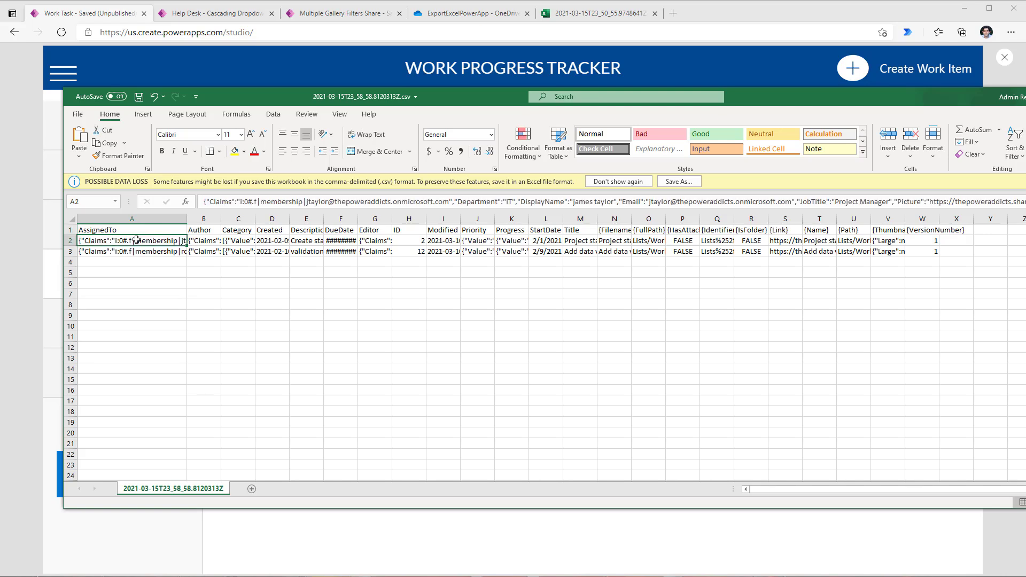
{"action": "left_click_drag", "start_coordinate": [256, 220], "coordinate": [330, 221]}
{"action": "left_click", "coordinate": [267, 238]}
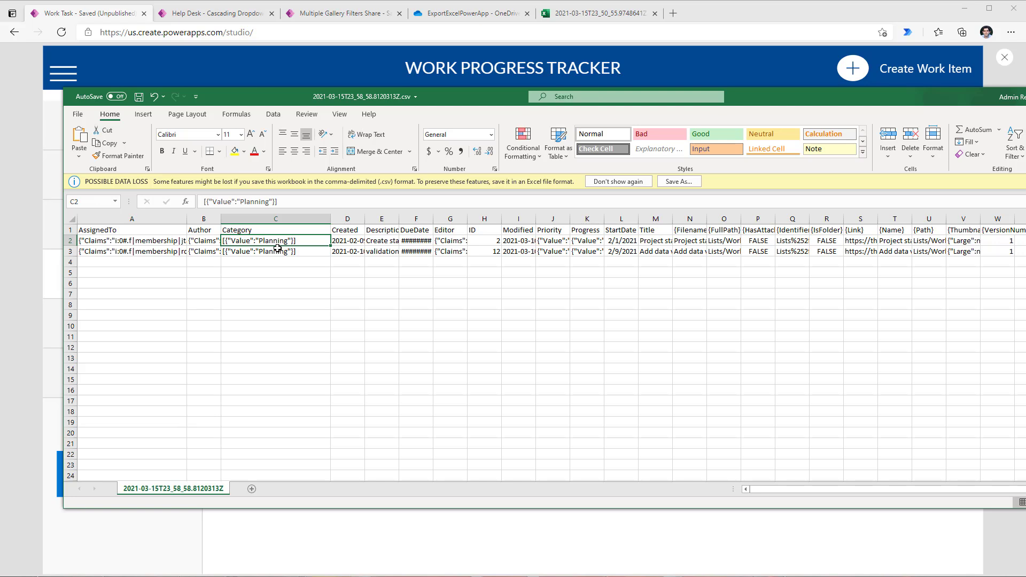
{"action": "left_click_drag", "start_coordinate": [670, 224], "coordinate": [729, 224]}
{"action": "left_click", "coordinate": [697, 241]}
{"action": "left_click", "coordinate": [700, 250]}
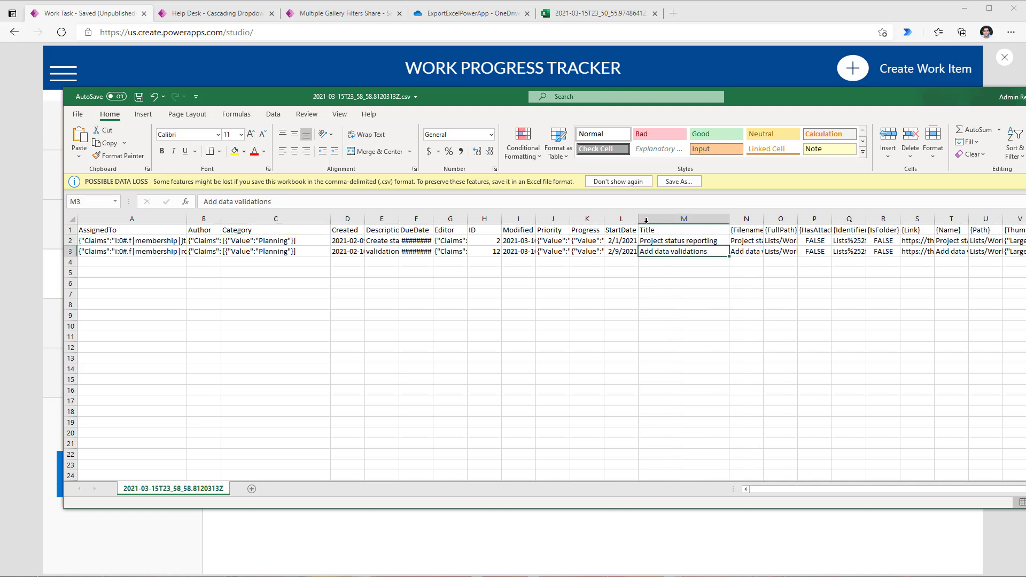
{"action": "left_click_drag", "start_coordinate": [638, 219], "coordinate": [671, 219]}
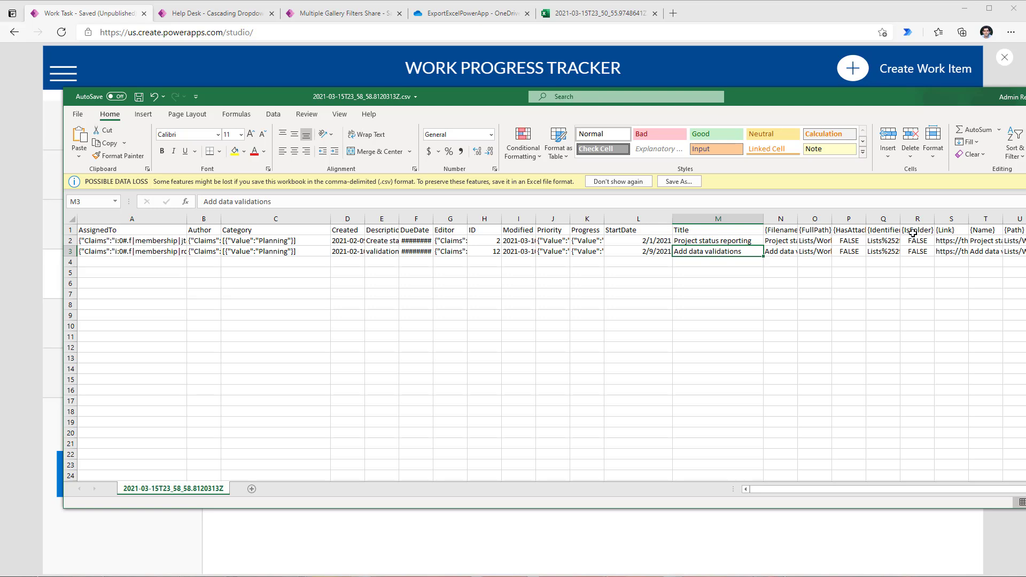
{"action": "key", "text": "alt+F4"}
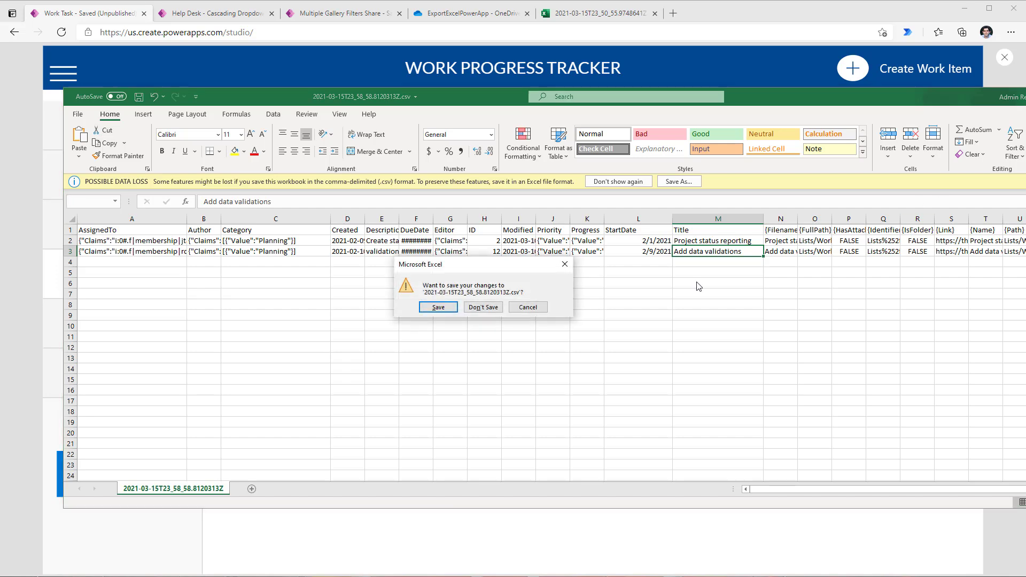
{"action": "left_click", "coordinate": [498, 307]}
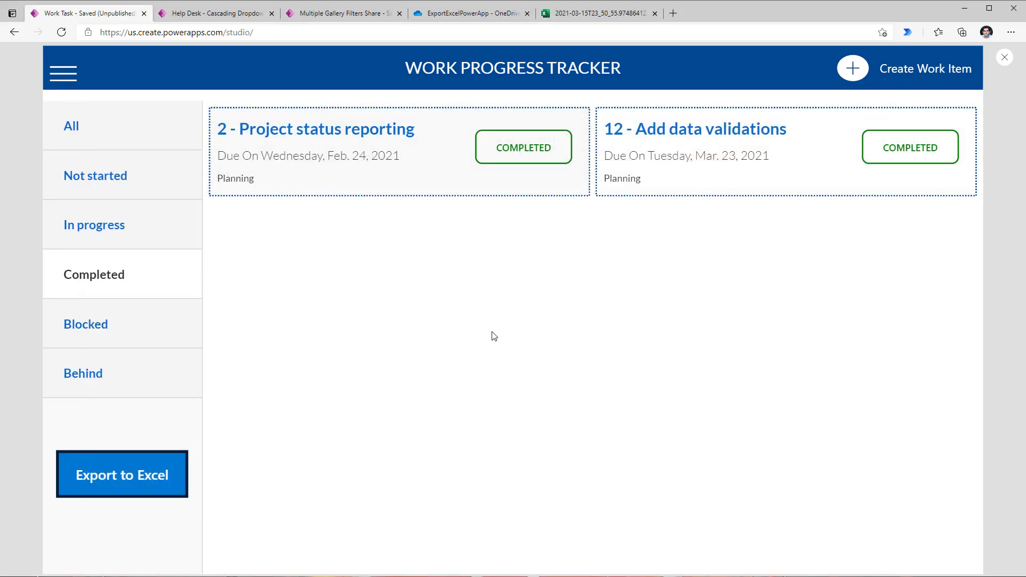
{"action": "key", "text": "Escape"}
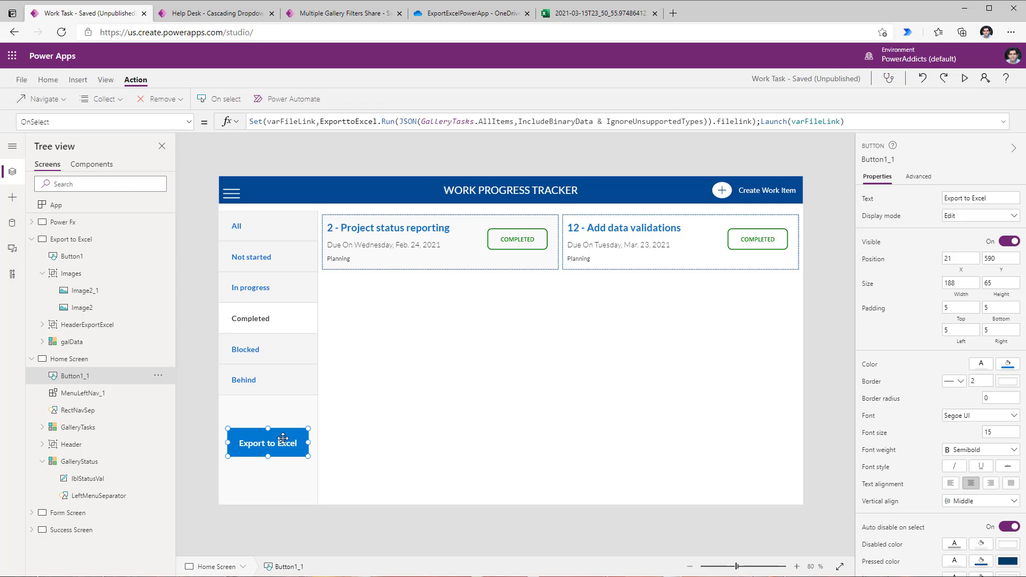
Begin a ForAll over GalleryTasks.AllItems on a new line above the Set call in the export button's OnSelect formula.
{"action": "left_click", "coordinate": [1003, 121]}
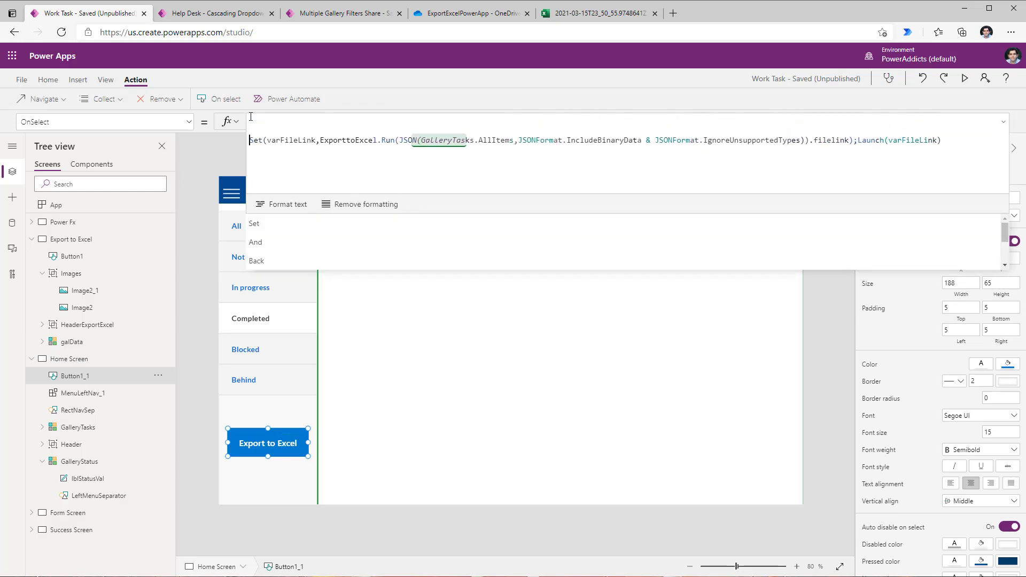
{"action": "left_click", "coordinate": [263, 120]}
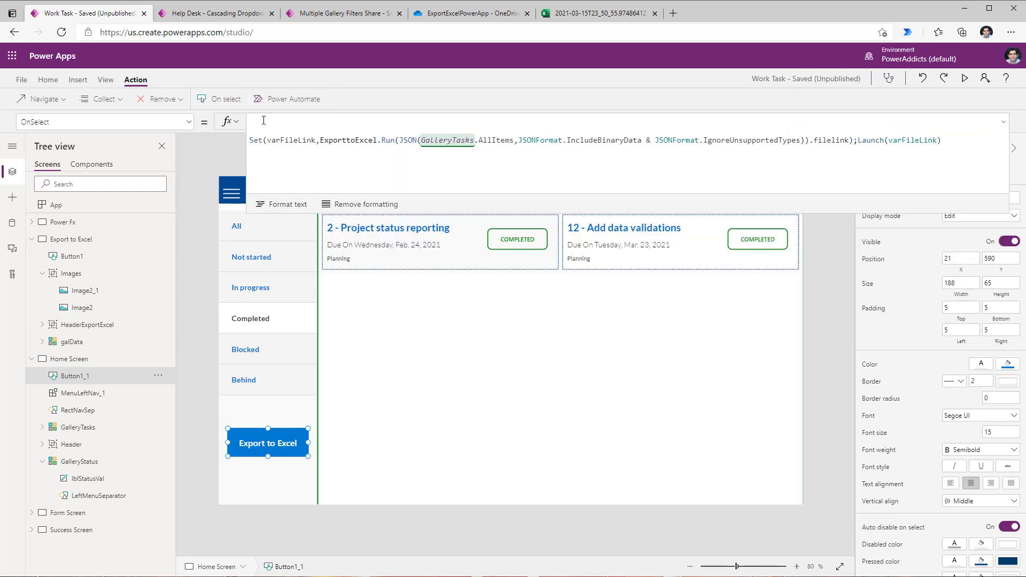
{"action": "type", "text": "forall"}
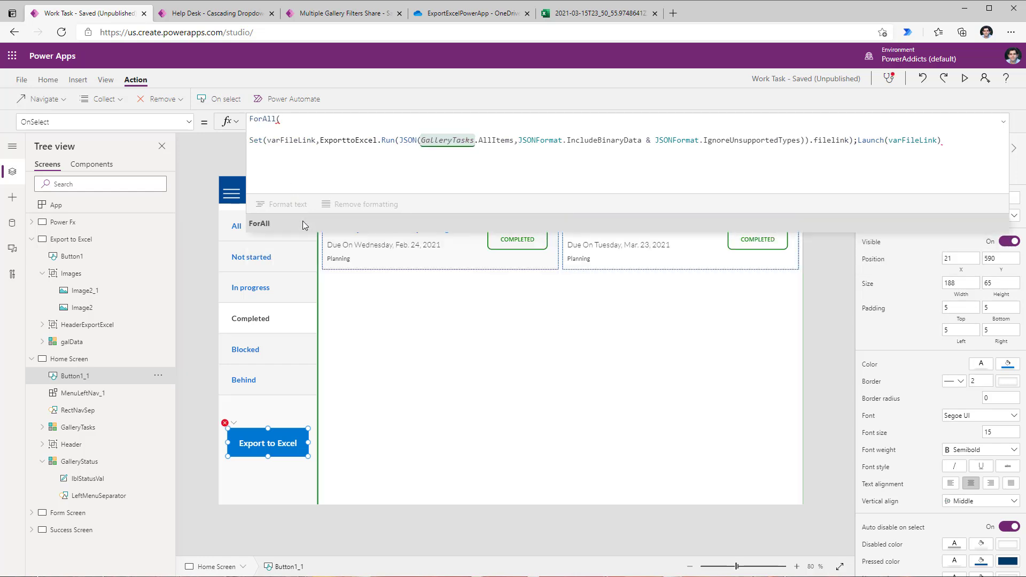
{"action": "left_click", "coordinate": [302, 222]}
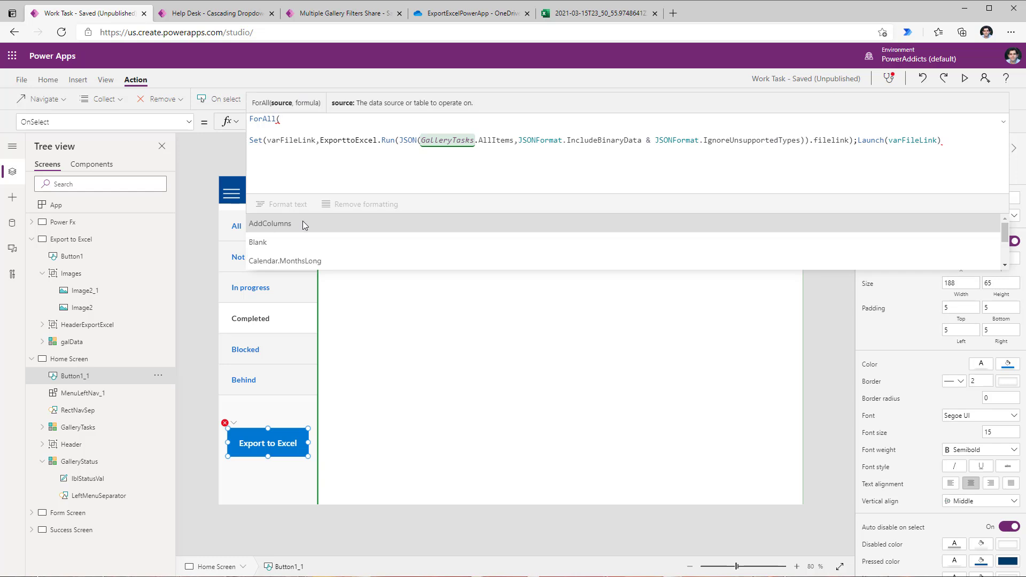
{"action": "type", "text": "GalleryTasks.AllItems"}
{"action": "type", "text": ","}
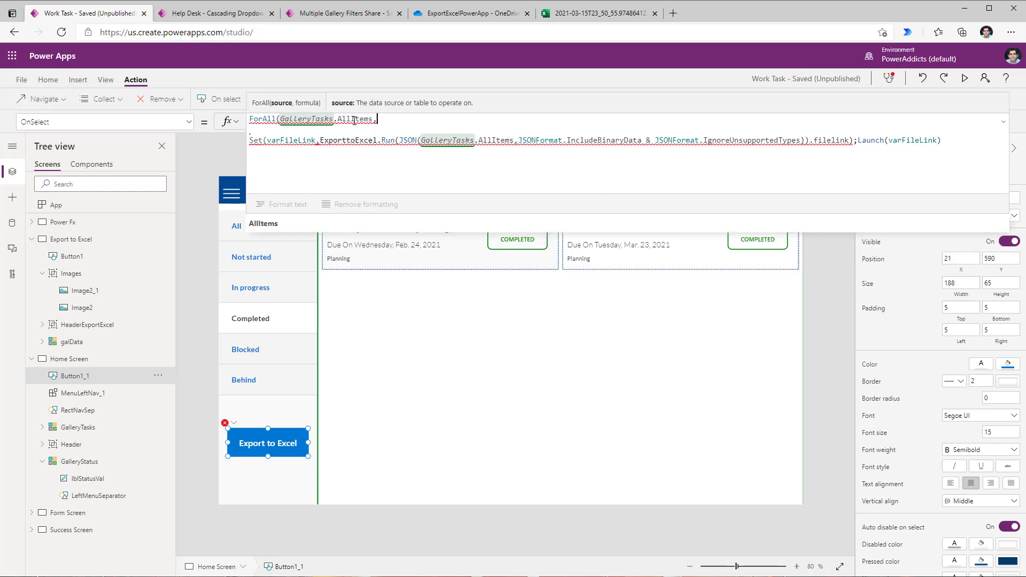
Add a Collect call inside the ForAll that targets a collection named colDataExported.
{"action": "type", "text": "Collect("}
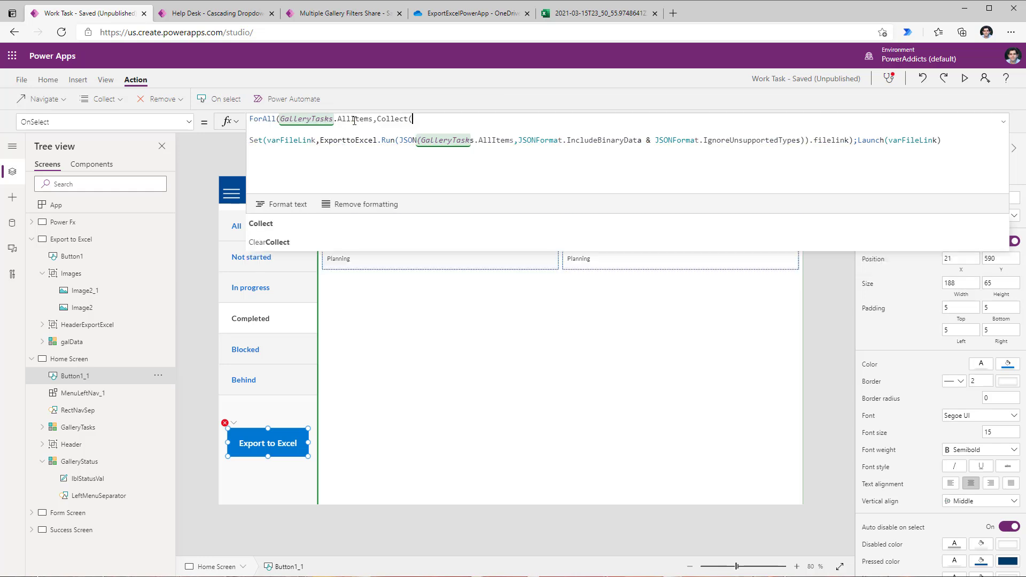
{"action": "type", "text": "col"}
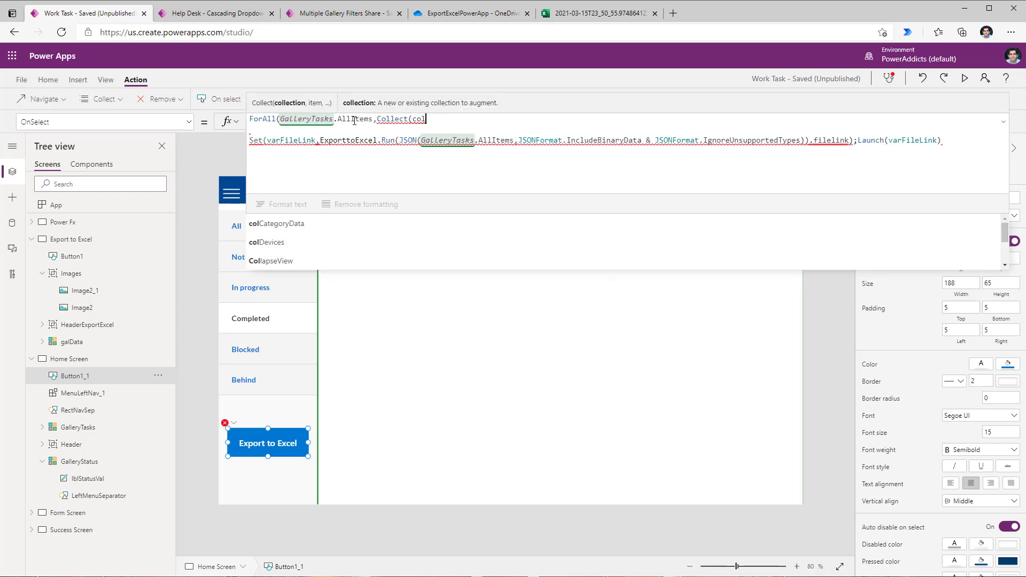
{"action": "type", "text": "DataExported"}
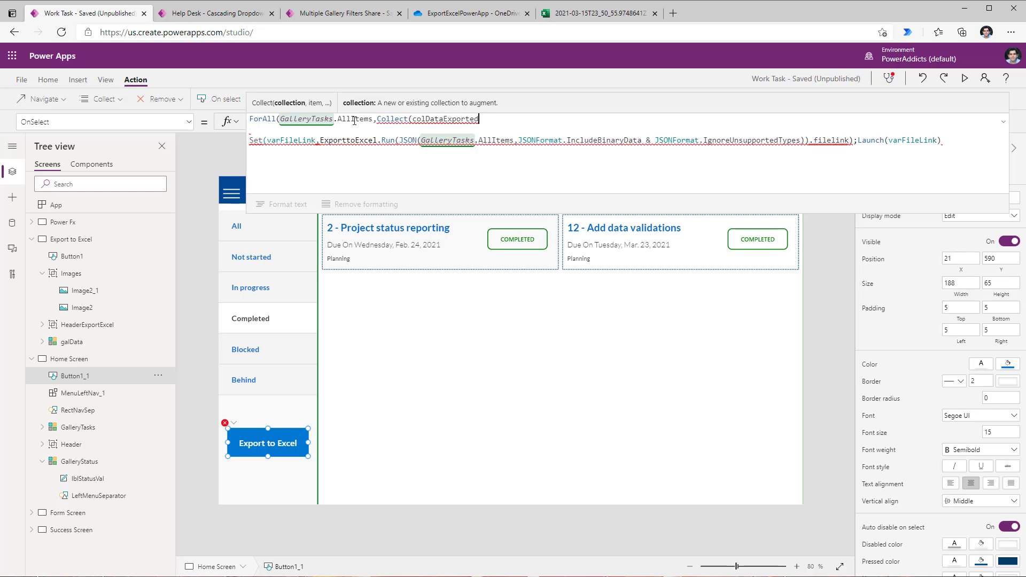
{"action": "type", "text": ","}
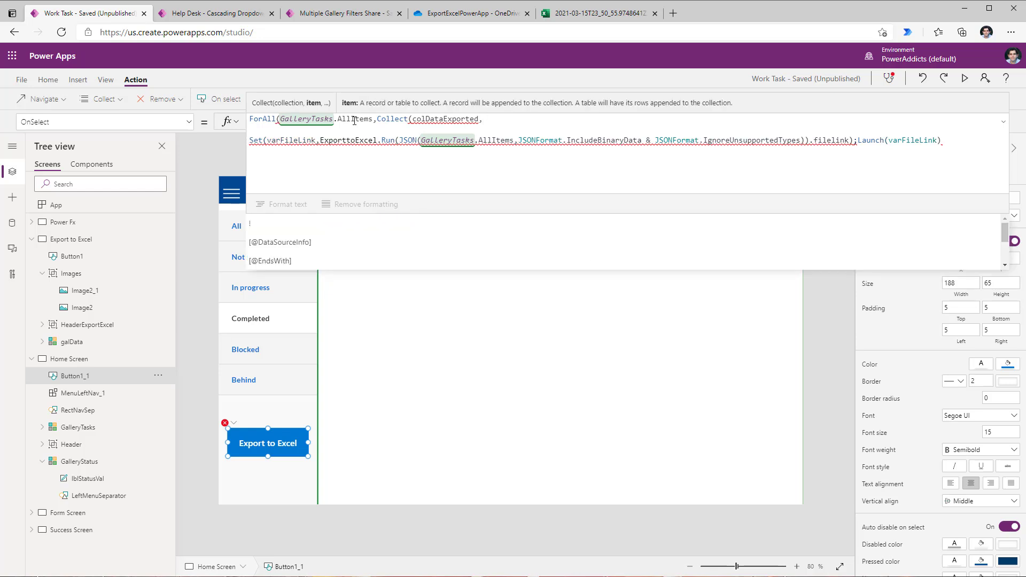
Start the collected record in the Collect call with a Title field set to ThisRecord.Title.
{"action": "type", "text": "{}"}
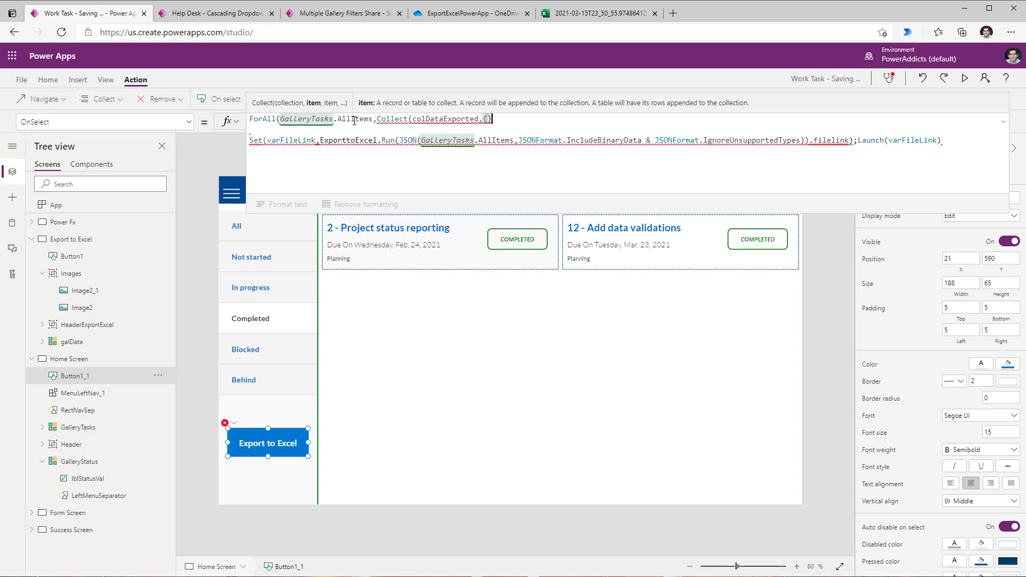
{"action": "key", "text": "BackSpace"}
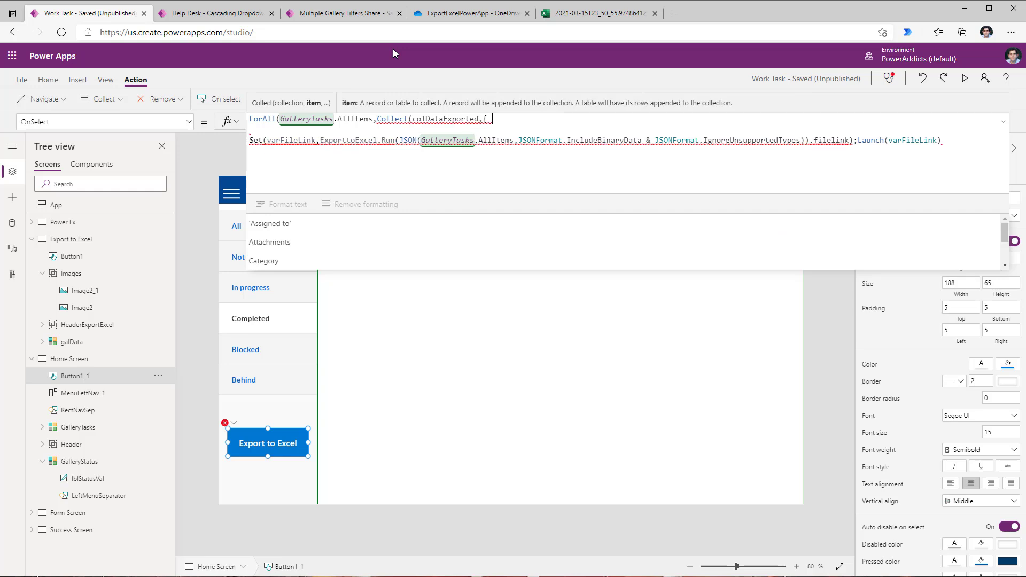
{"action": "type", "text": "Title:"}
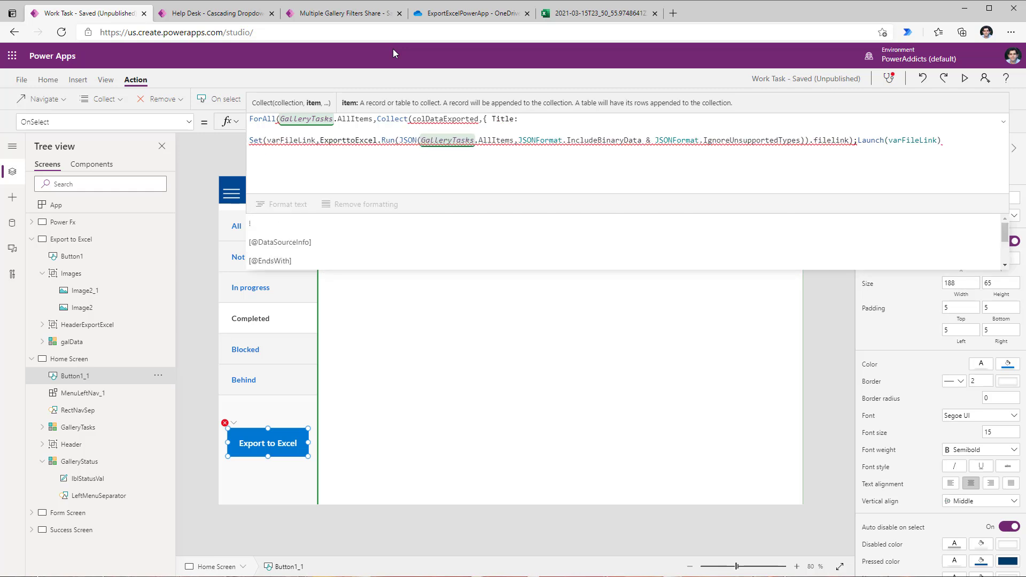
{"action": "type", "text": " Thisrec"}
{"action": "left_click", "coordinate": [361, 221]}
{"action": "type", "text": ".ti"}
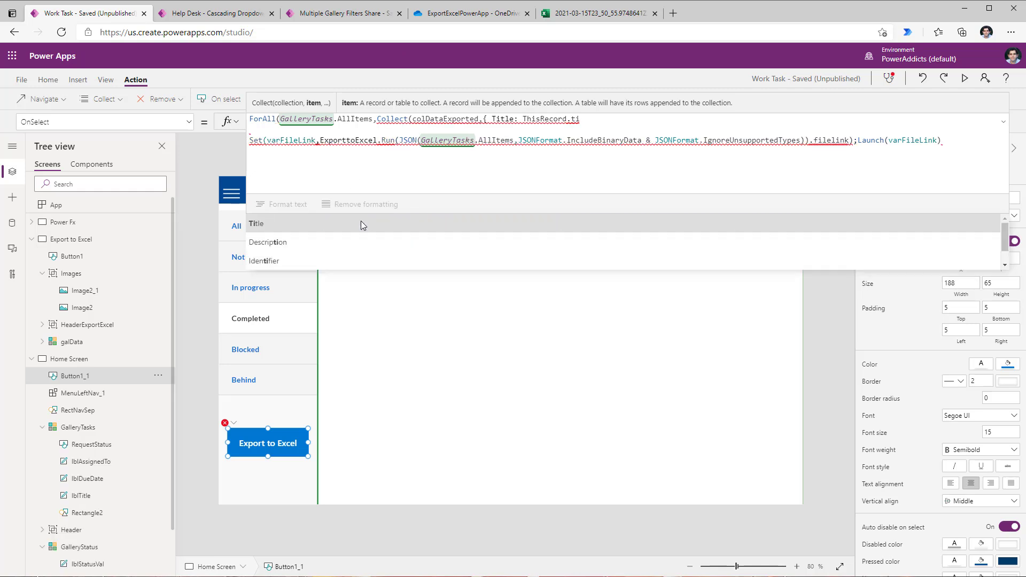
{"action": "left_click", "coordinate": [361, 224]}
{"action": "type", "text": ", "}
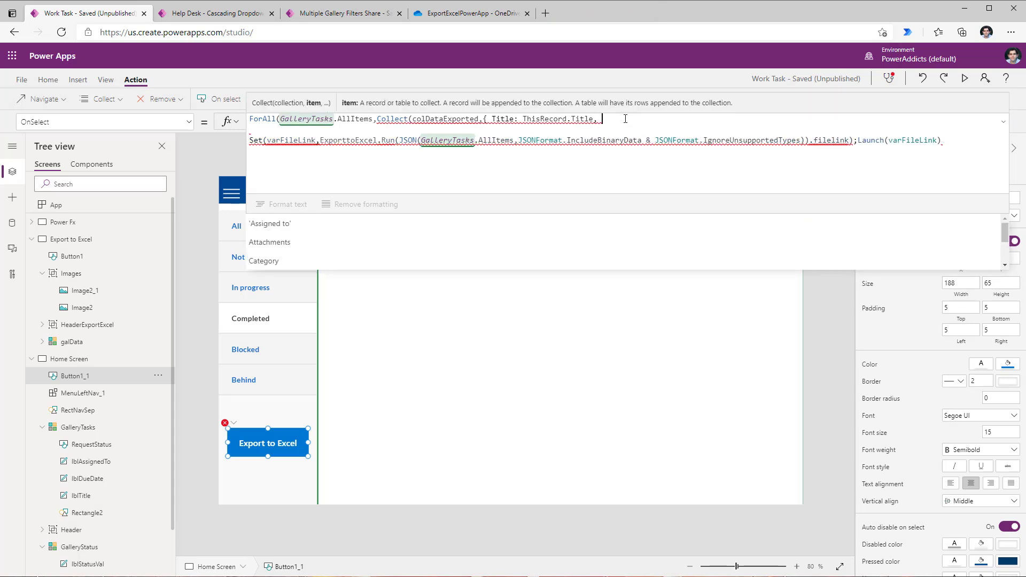
Add a CreatedBy field to the collected record, set to ThisRecord.'Created By'.DisplayName.
{"action": "type", "text": "Cre"}
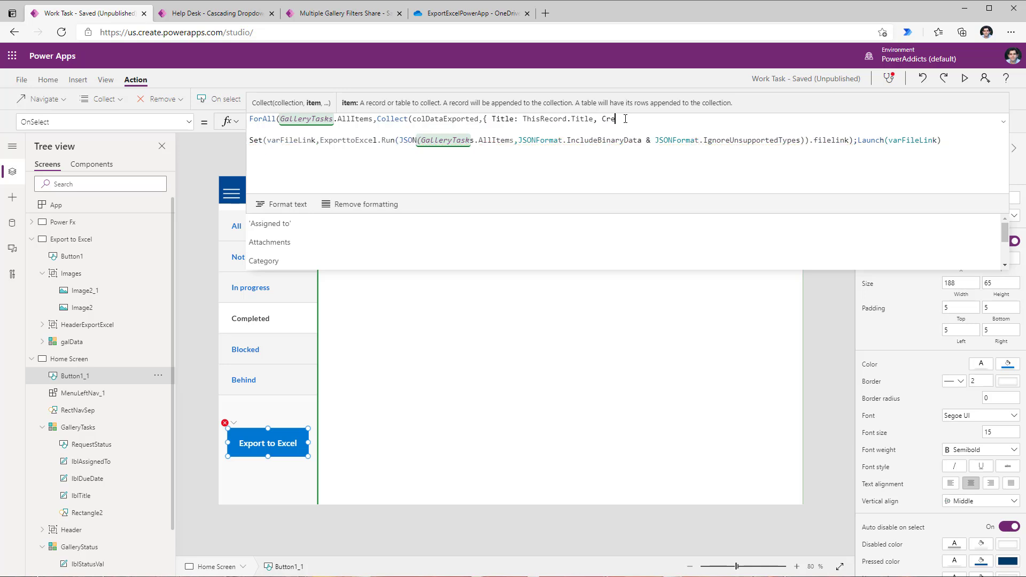
{"action": "type", "text": "atedBy"}
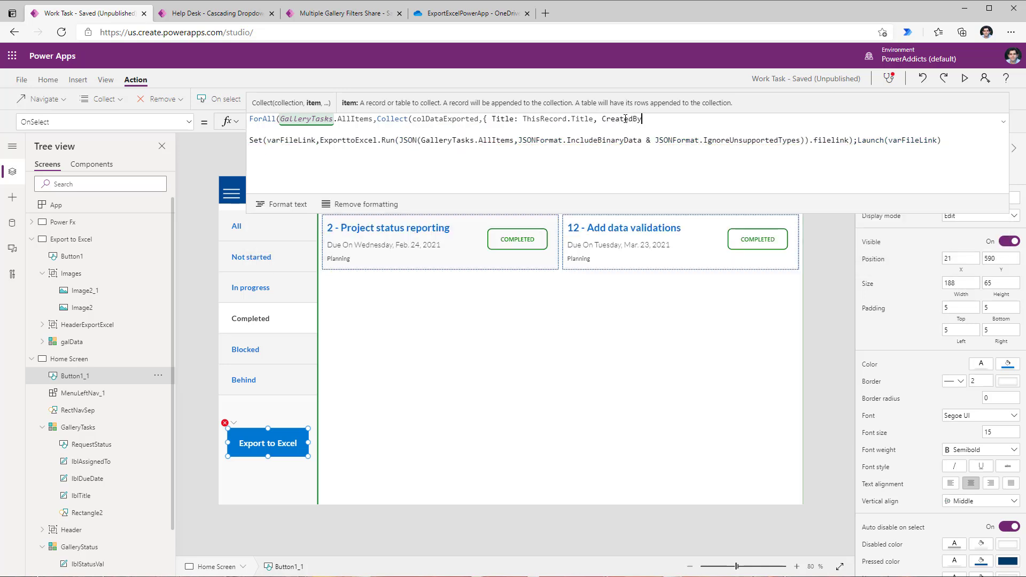
{"action": "type", "text": ": th"}
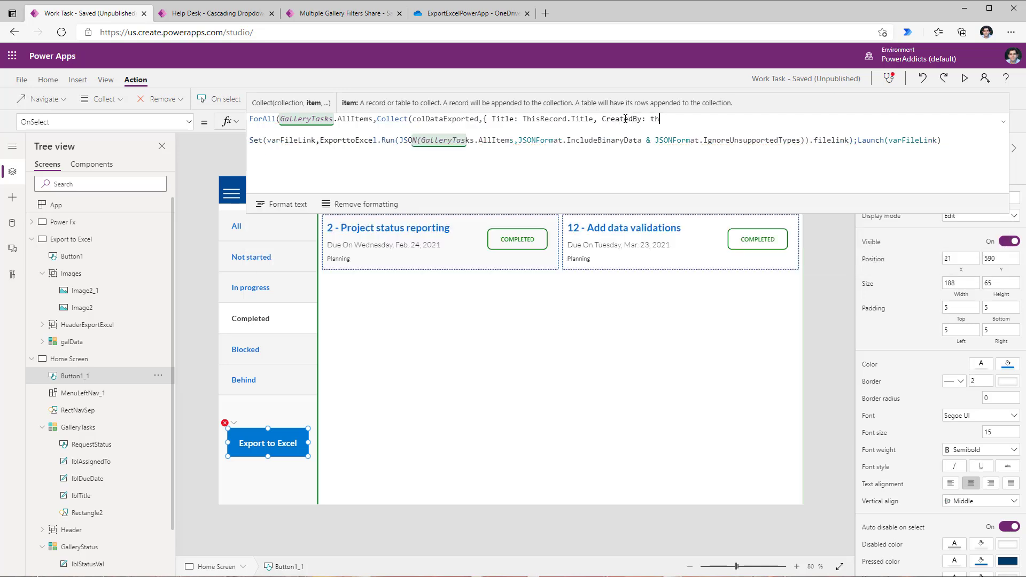
{"action": "type", "text": "isrecord.crea"}
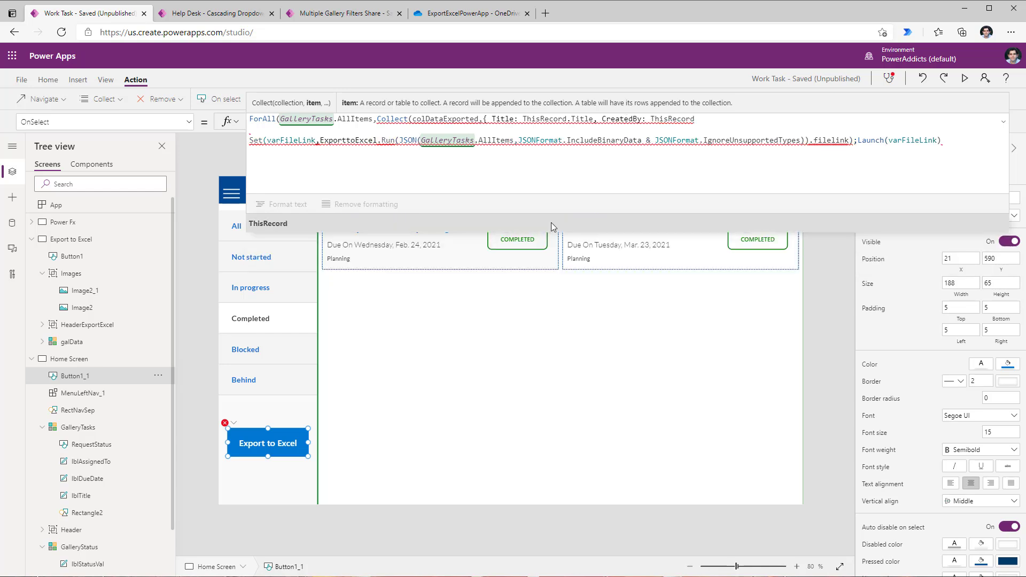
{"action": "left_click", "coordinate": [313, 245]}
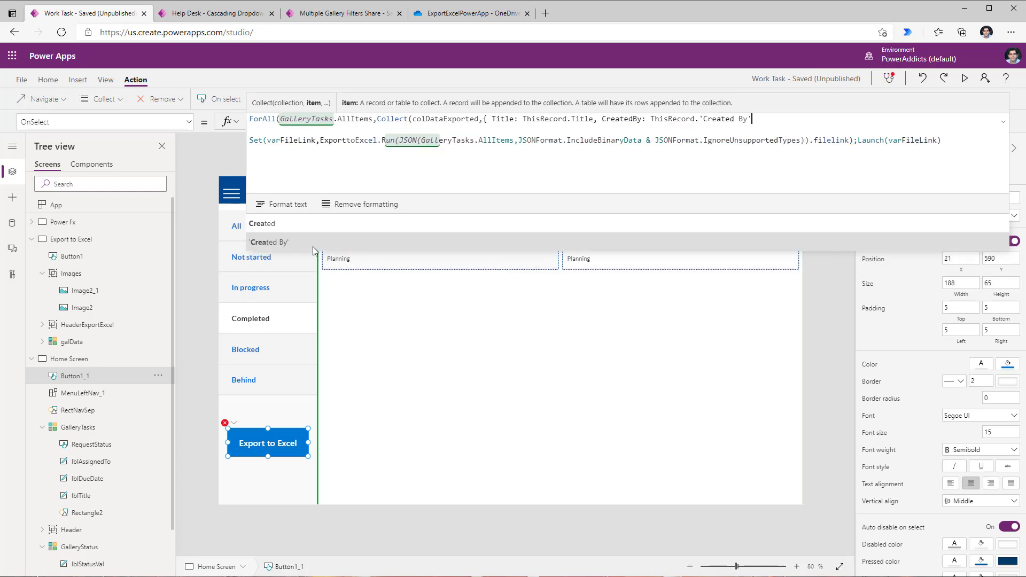
{"action": "type", "text": ".dis"}
{"action": "key", "text": "Tab"}
{"action": "type", "text": ","}
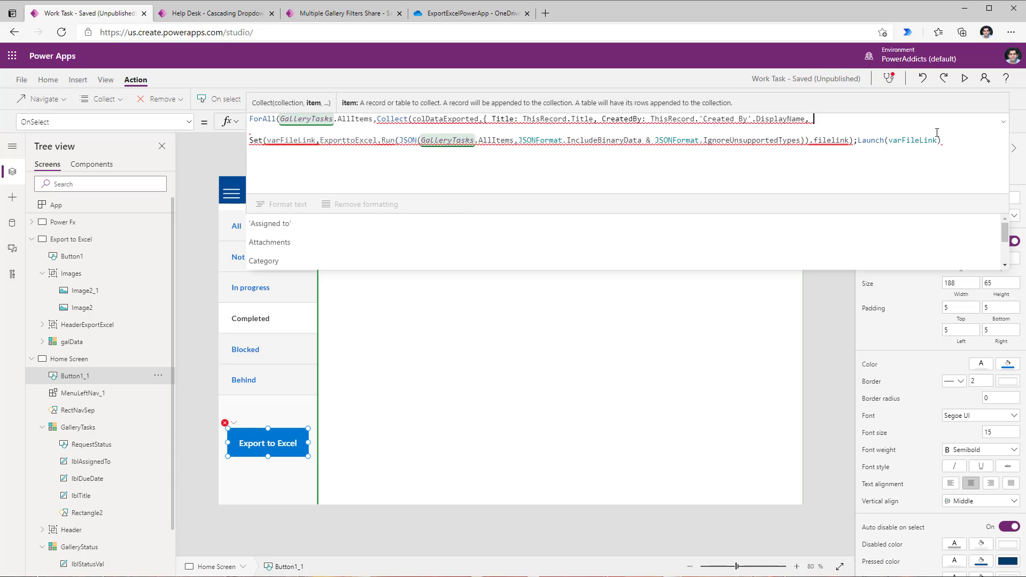
Add a Progress field set to ThisRecord.Progress.Value, close the ForAll statement with a semicolon, and save the app.
{"action": "type", "text": "Progress"}
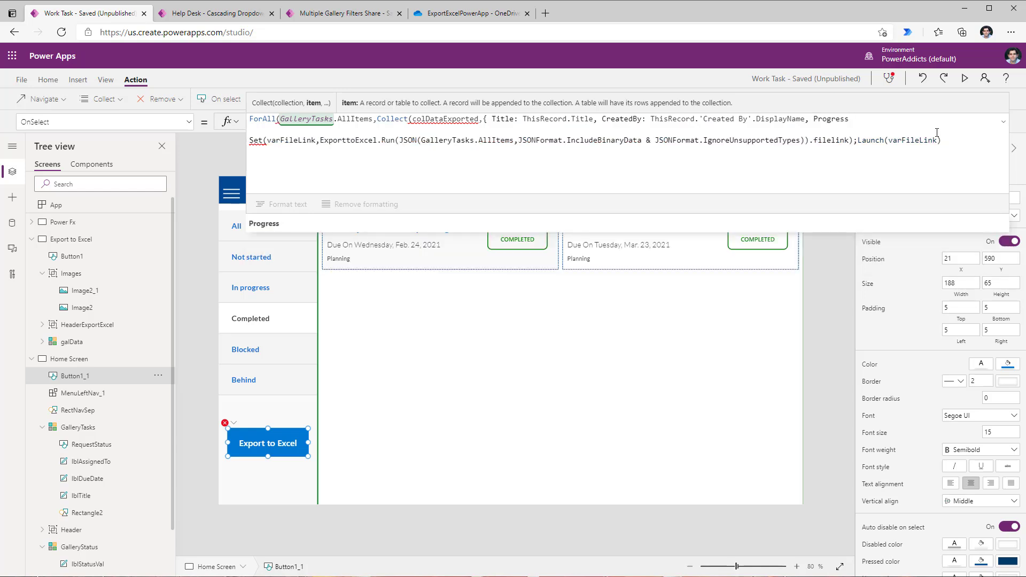
{"action": "type", "text": ": thisr"}
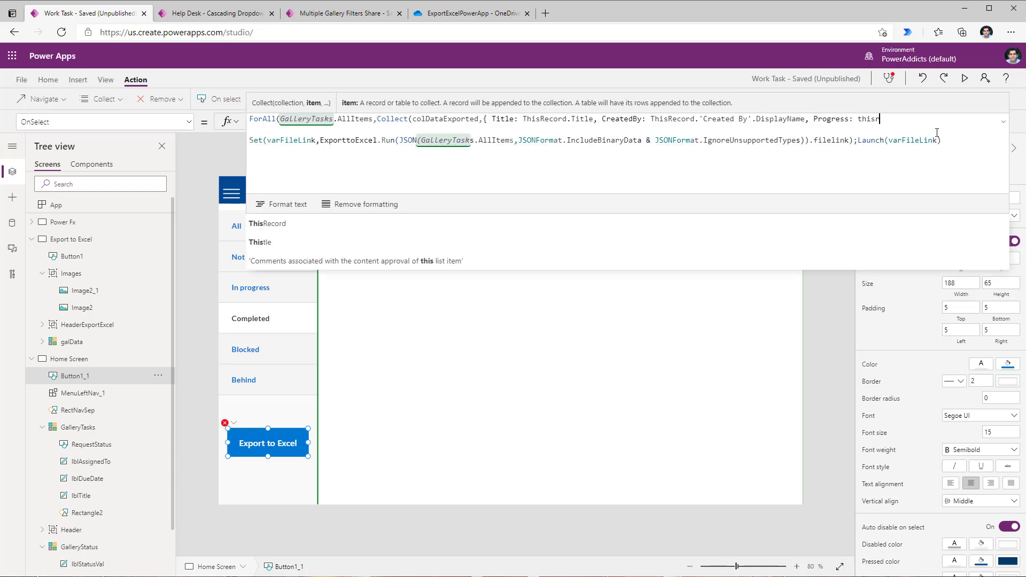
{"action": "type", "text": "ecord.pro"}
{"action": "left_click", "coordinate": [361, 224]}
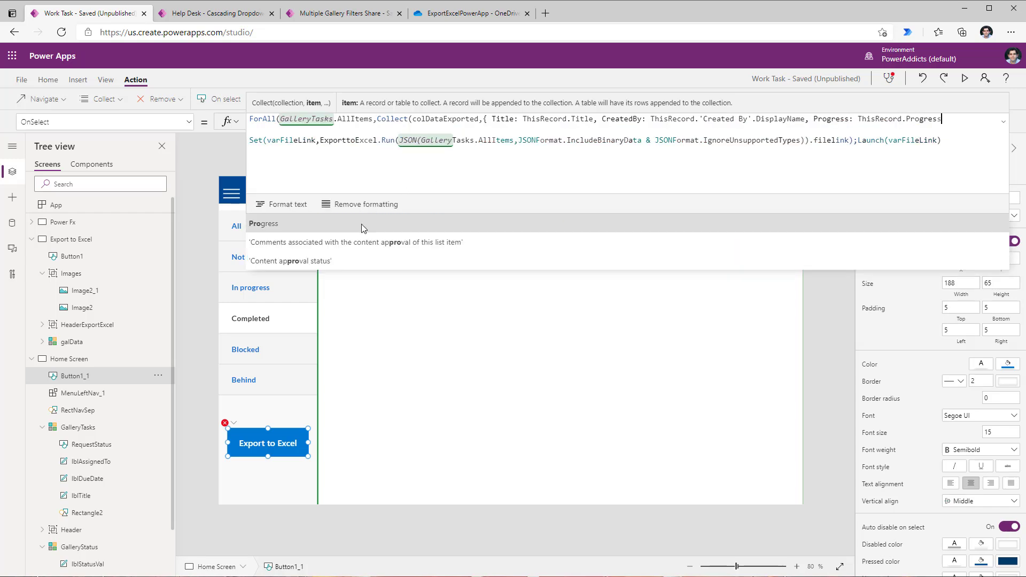
{"action": "type", "text": ".va"}
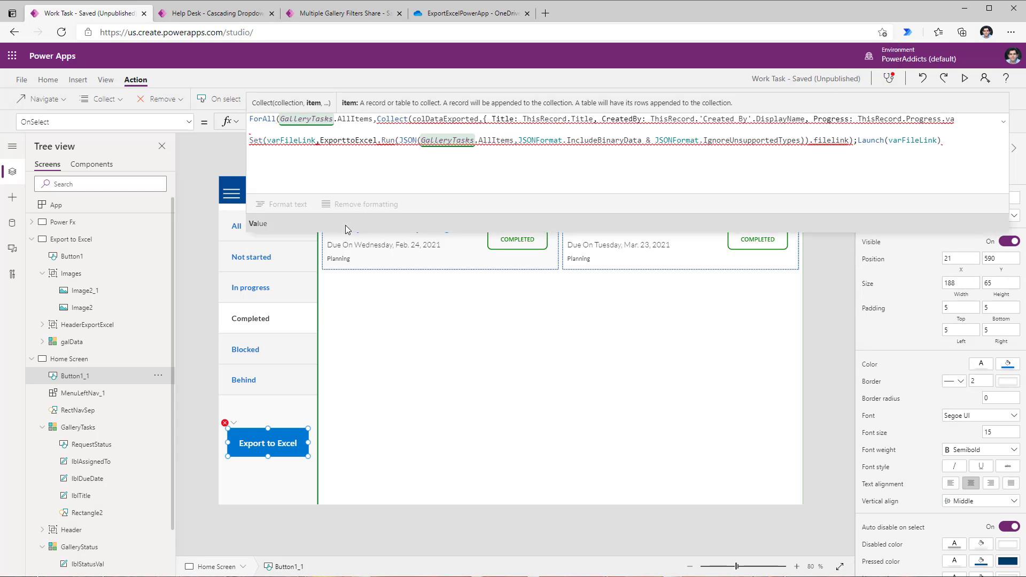
{"action": "left_click", "coordinate": [347, 229]}
{"action": "type", "text": "}"}
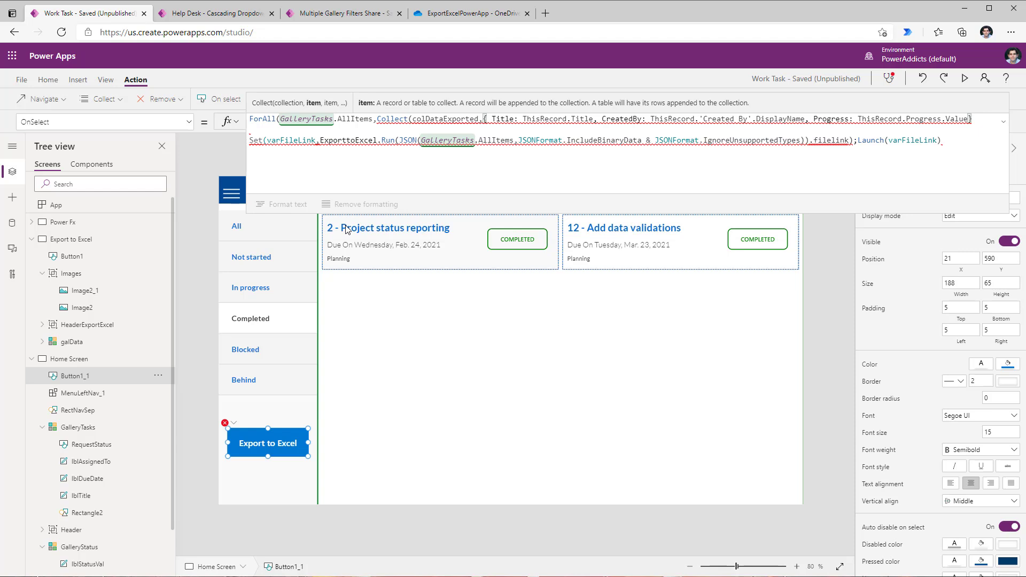
{"action": "type", "text": "));"}
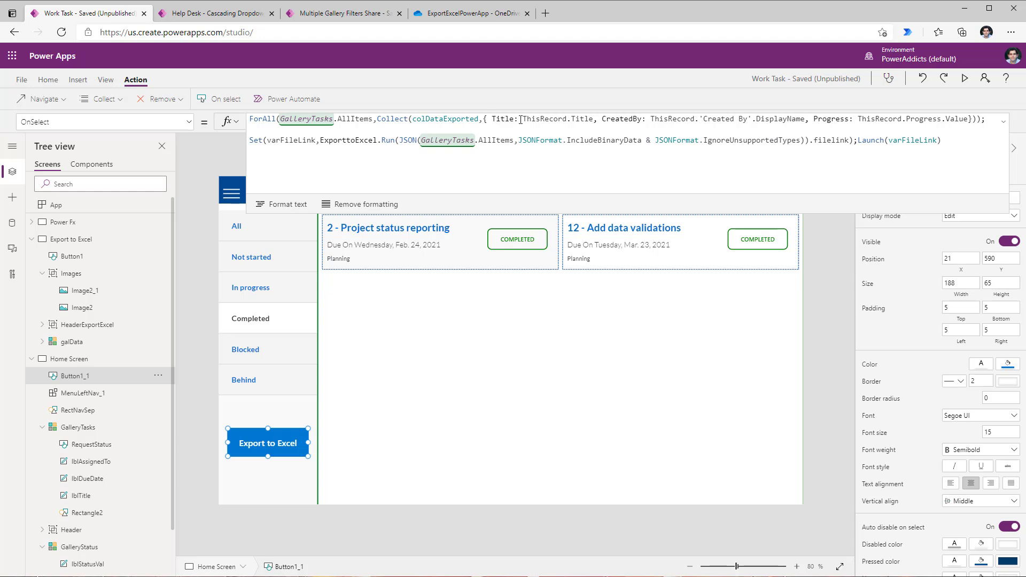
{"action": "key", "text": "ctrl+s"}
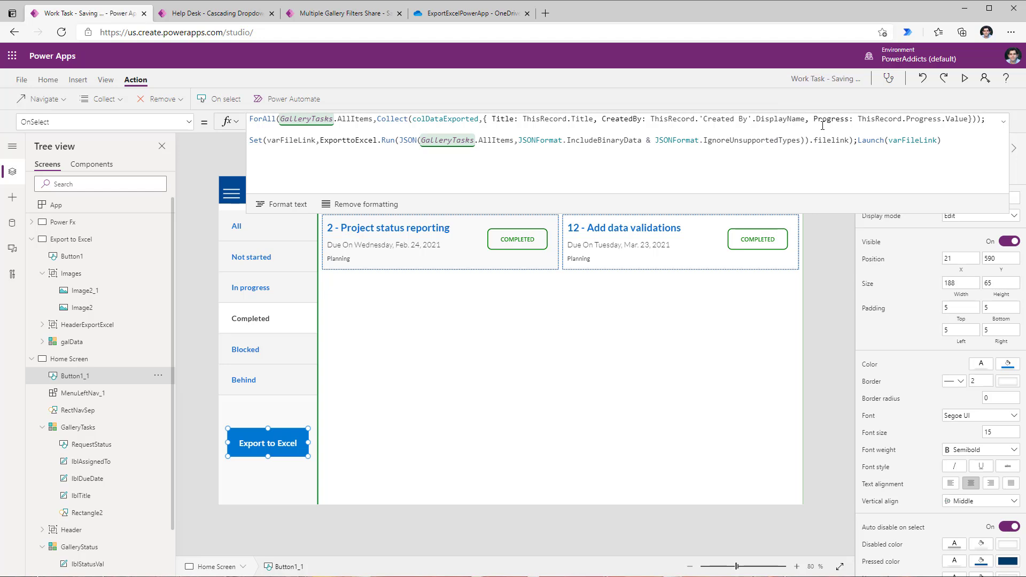
Replace GalleryTasks.AllItems with colDataExported as the data source of the JSON function in the Set call.
{"action": "double_click", "coordinate": [456, 119]}
{"action": "key", "text": "ctrl+c"}
{"action": "left_click_drag", "start_coordinate": [422, 142], "coordinate": [513, 141]}
{"action": "key", "text": "ctrl+v"}
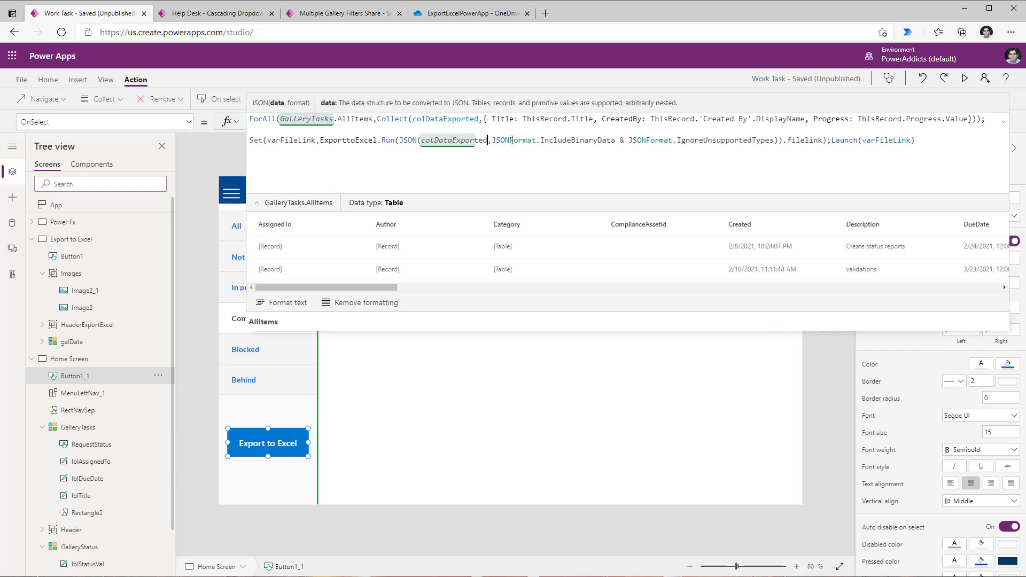
Append Clear(colDataExported); after the Launch(varFileLink) call in the button's formula.
{"action": "left_click", "coordinate": [506, 156]}
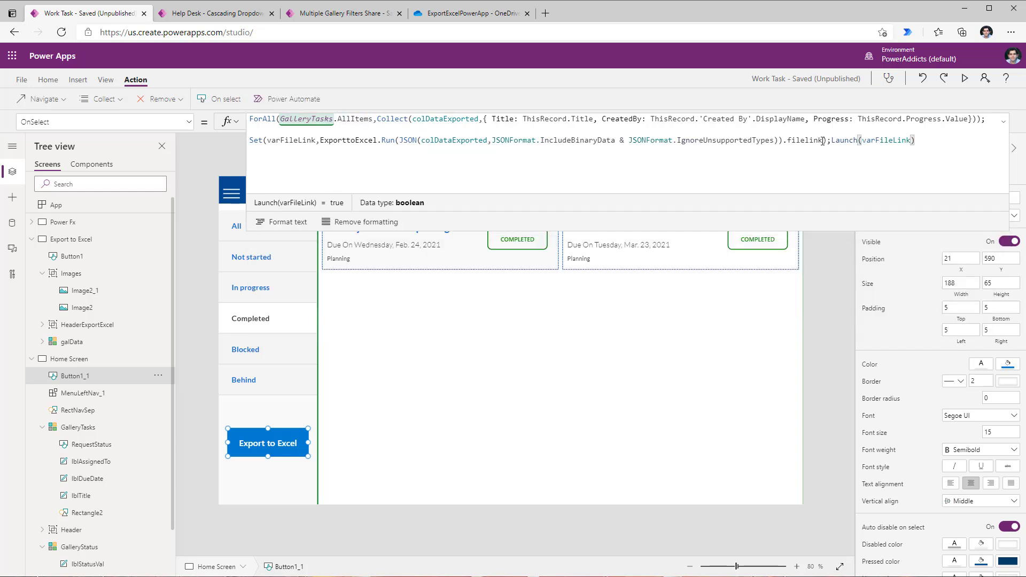
{"action": "type", "text": ";Launch(varFileLink); Clear("}
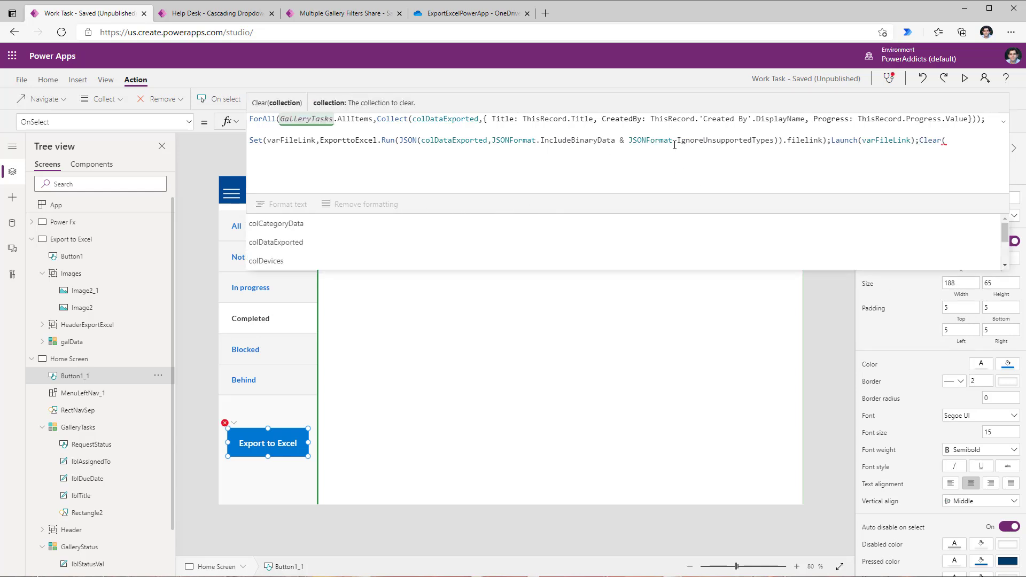
{"action": "type", "text": "colDataExported);"}
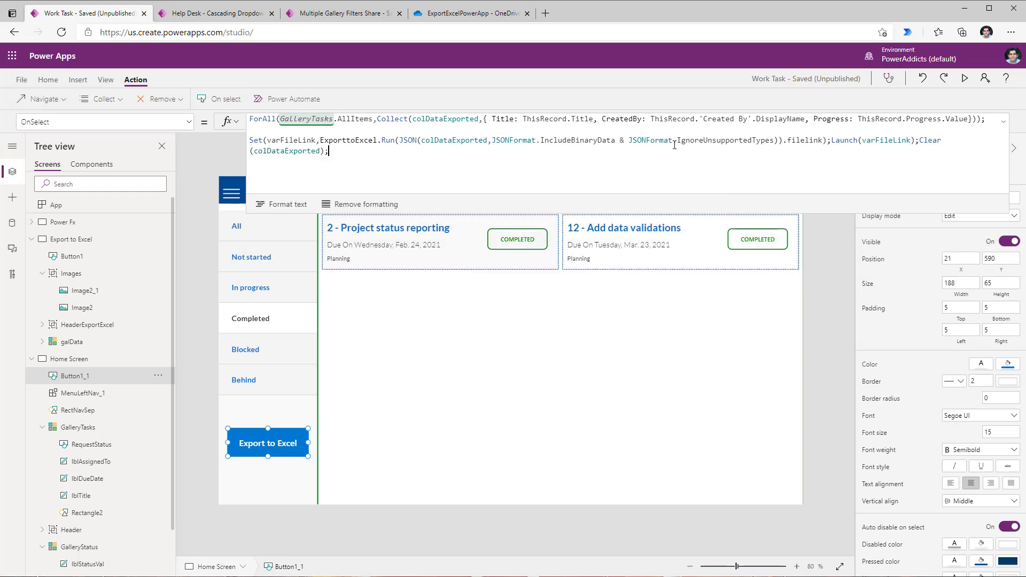
Preview the app, export the In progress work items to Excel, and examine the columns of the downloaded CSV file.
{"action": "left_click", "coordinate": [964, 78]}
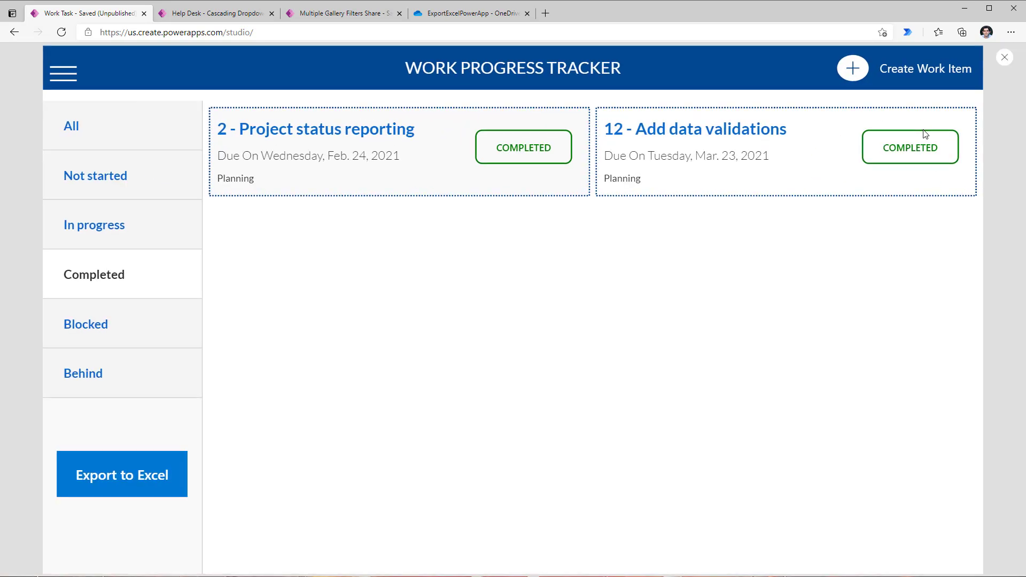
{"action": "left_click", "coordinate": [105, 243]}
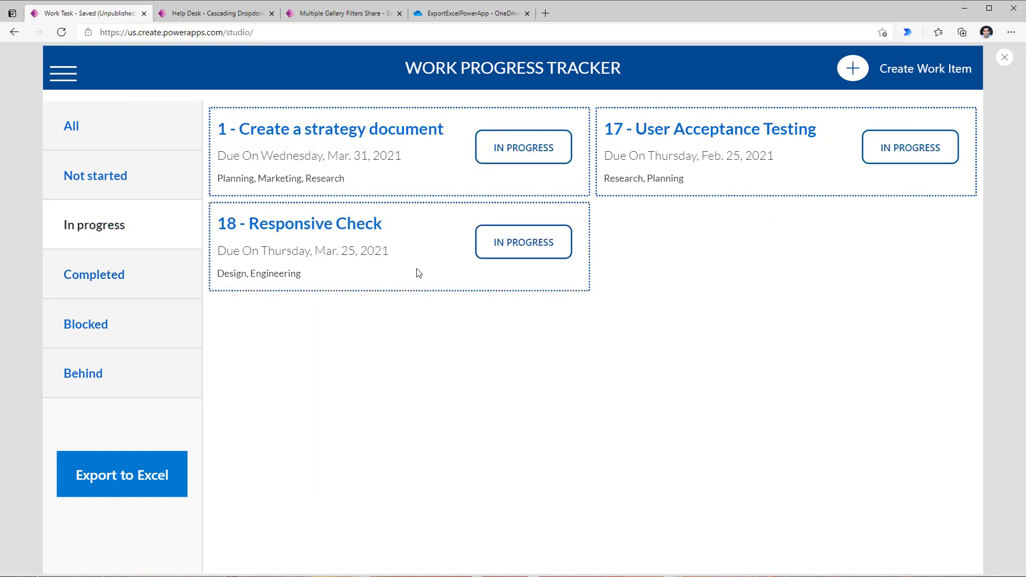
{"action": "left_click", "coordinate": [143, 485]}
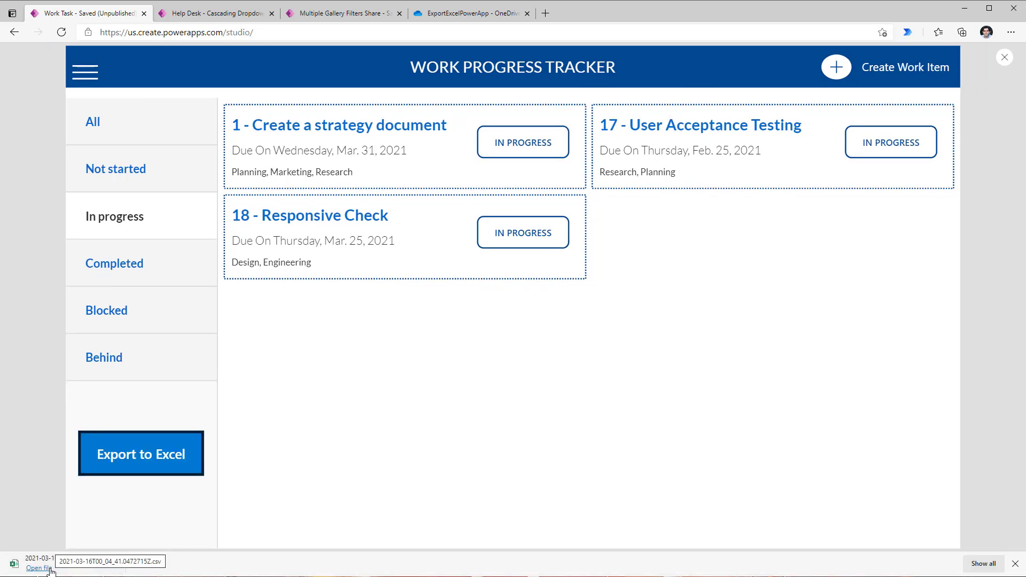
{"action": "left_click", "coordinate": [50, 570]}
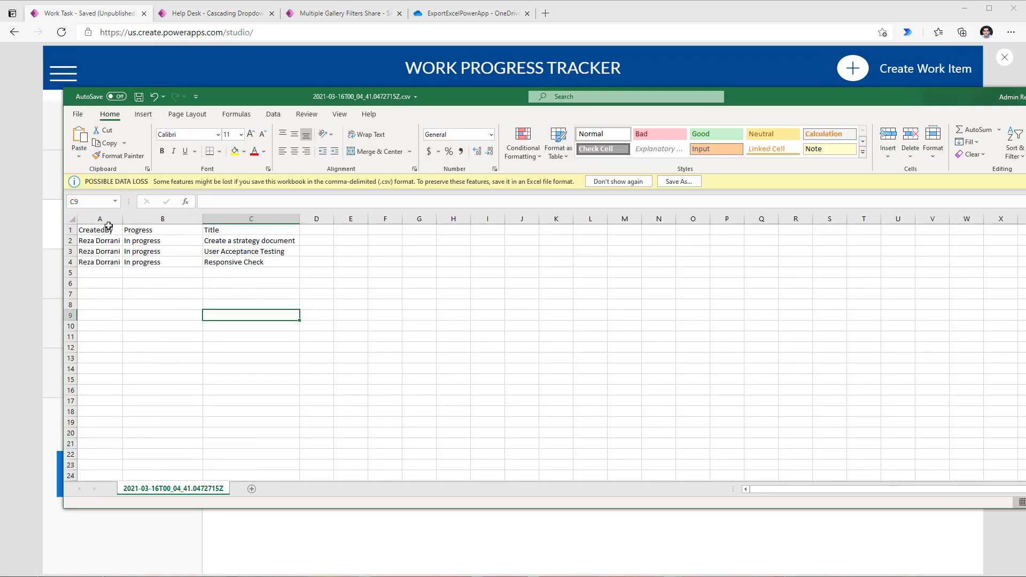
{"action": "left_click", "coordinate": [224, 239]}
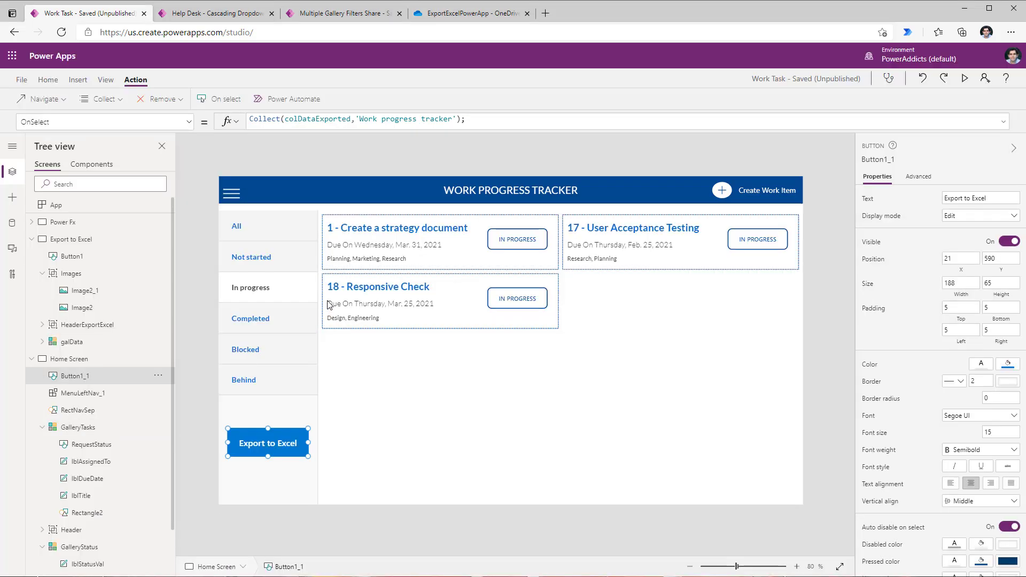
In the Help Desk - Cascading Dropdowns app, insert a 201 by 37 button labelled Export to Excel above the Department dropdown.
{"action": "left_click", "coordinate": [229, 16]}
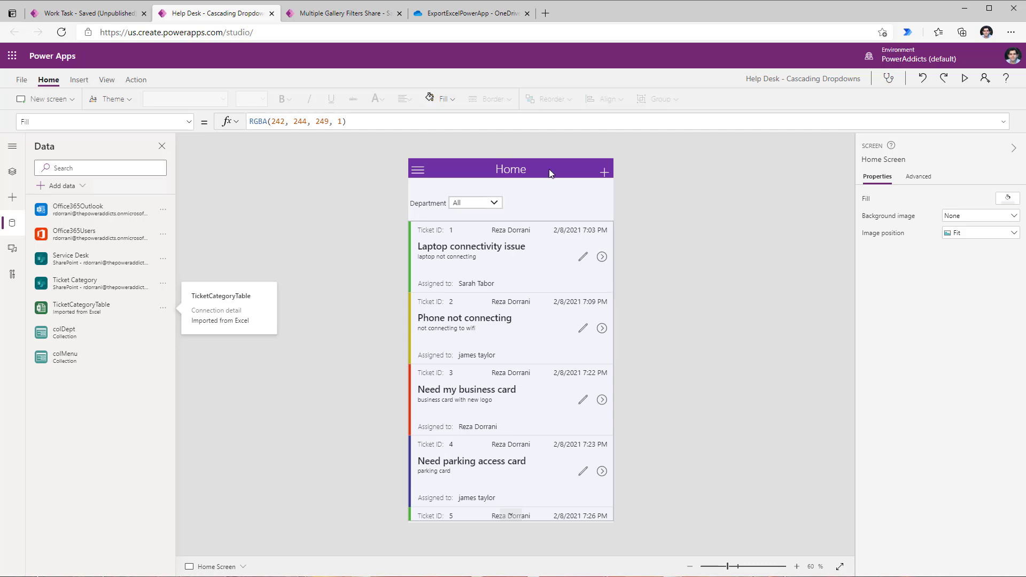
{"action": "left_click", "coordinate": [78, 80]}
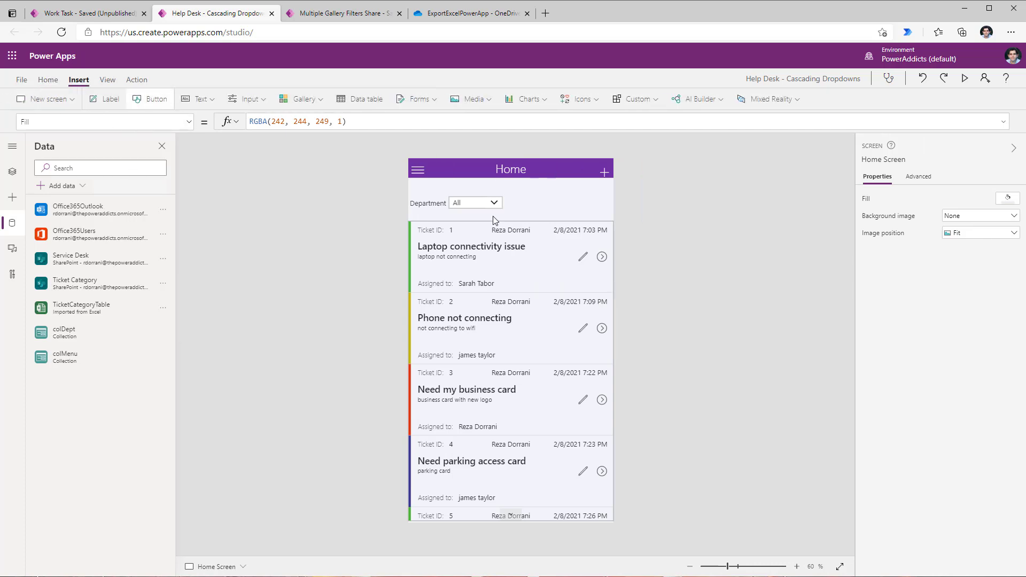
{"action": "left_click", "coordinate": [151, 98]}
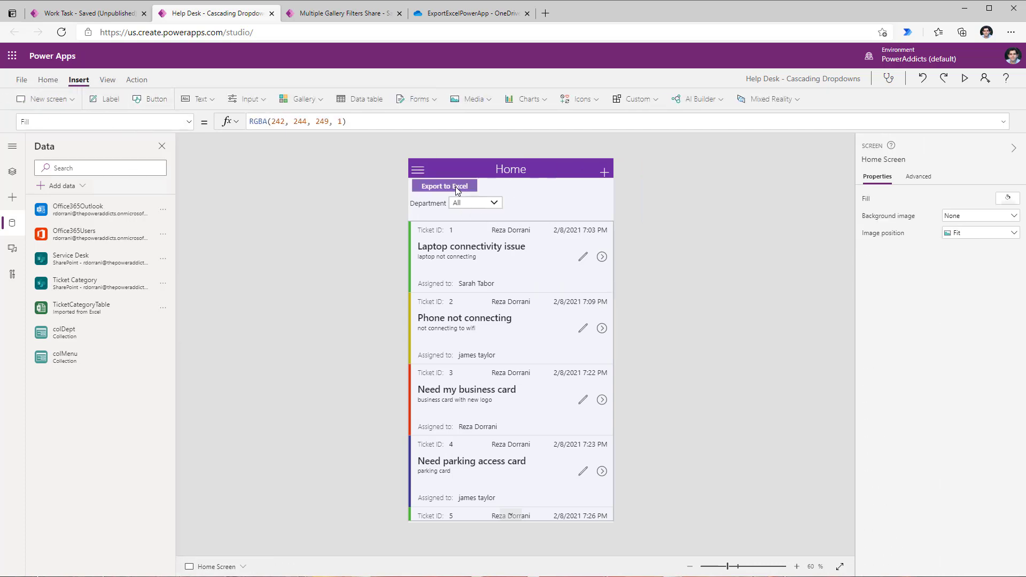
{"action": "left_click", "coordinate": [458, 190]}
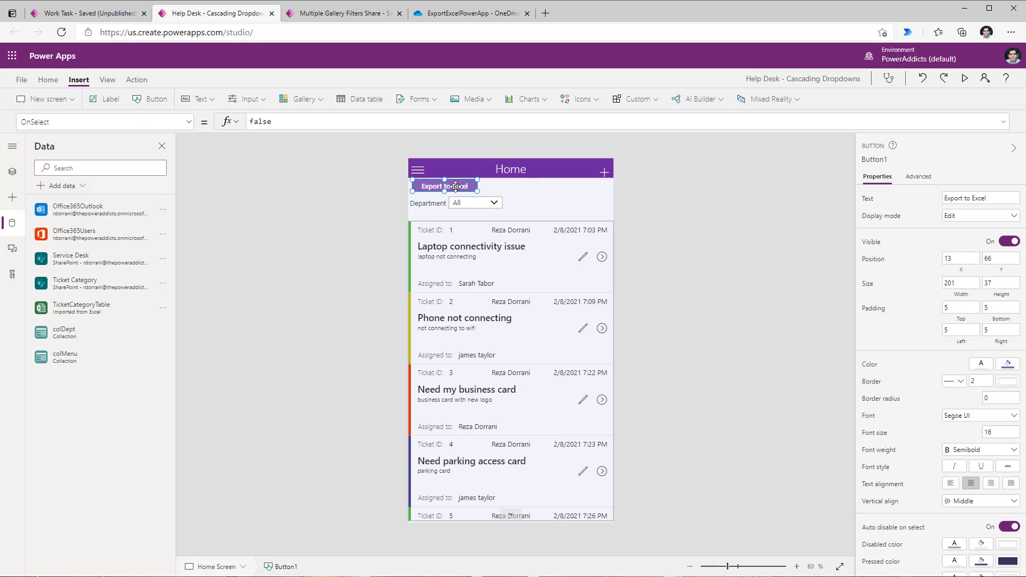
Insert an icon, change it to Download, and place it beside the Export to Excel button.
{"action": "left_click", "coordinate": [520, 191]}
{"action": "left_click", "coordinate": [594, 100]}
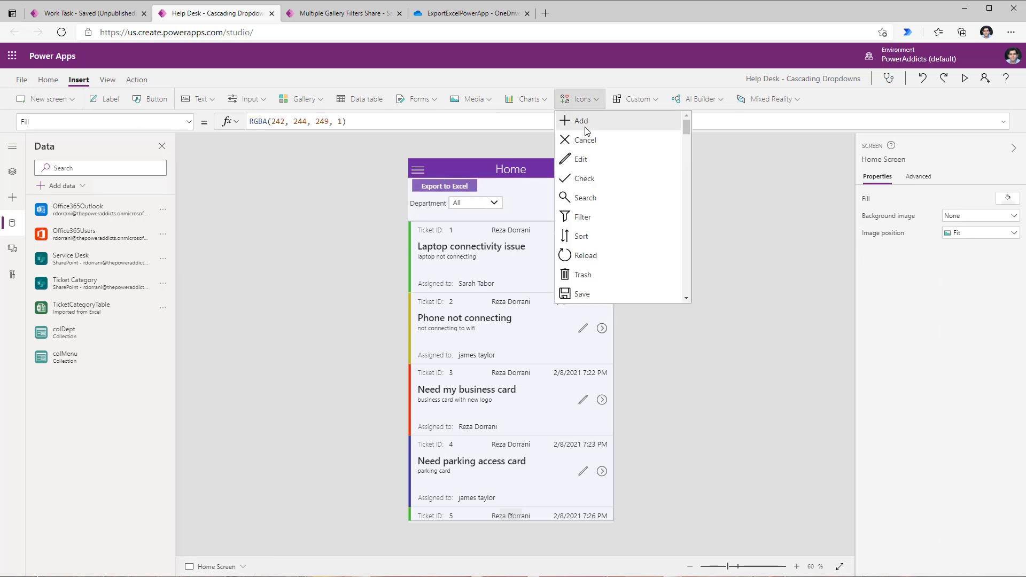
{"action": "left_click", "coordinate": [587, 128]}
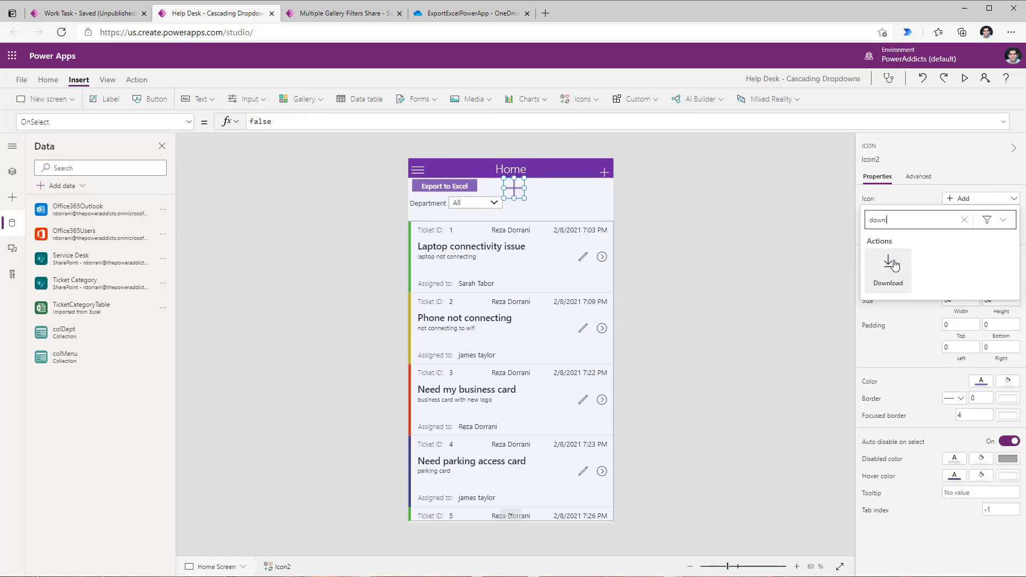
{"action": "left_click_drag", "start_coordinate": [525, 178], "coordinate": [489, 186]}
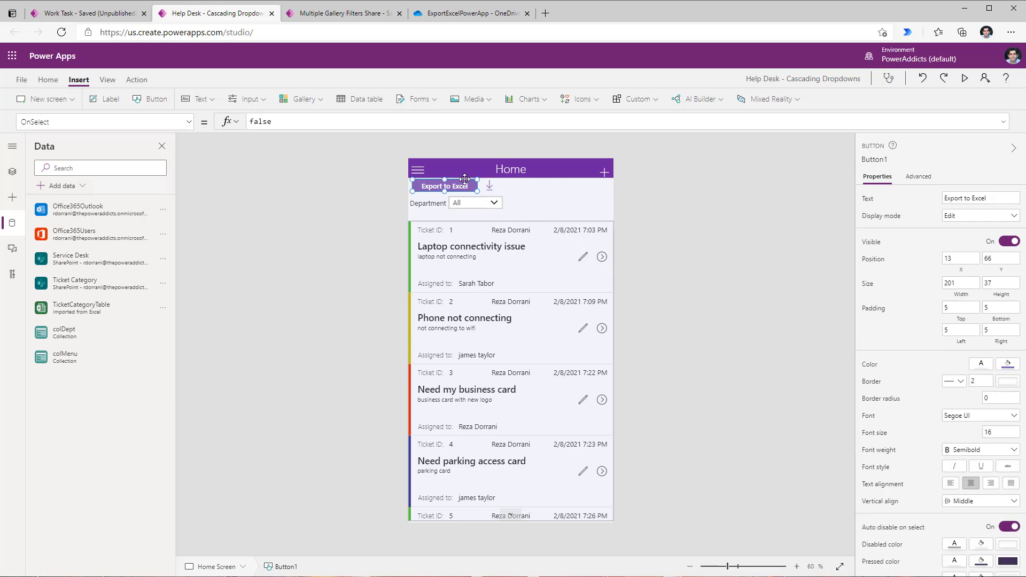
Attach the existing Export to Excel flow to the Export to Excel button's OnSelect action.
{"action": "left_click", "coordinate": [137, 79]}
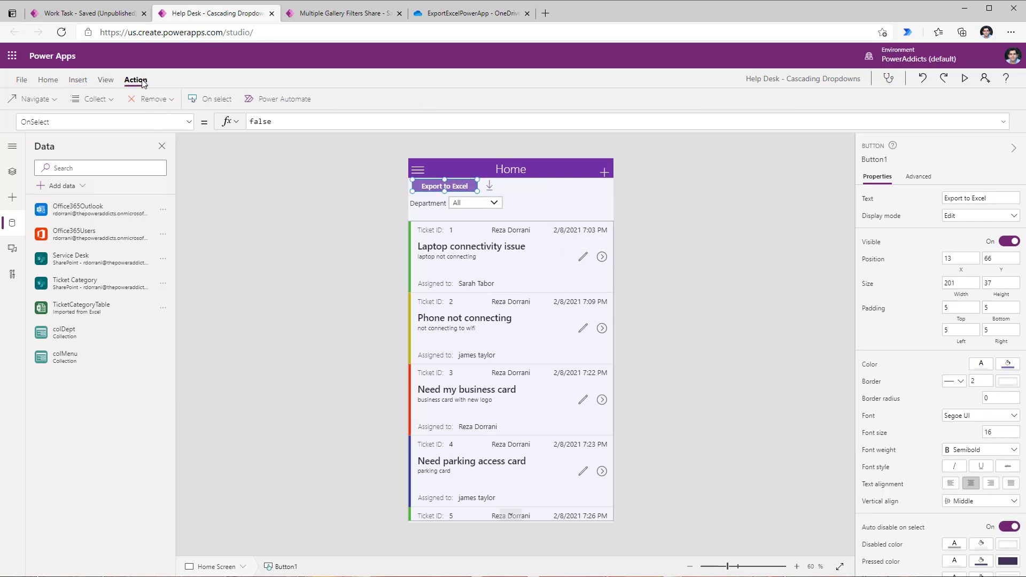
{"action": "left_click", "coordinate": [291, 99]}
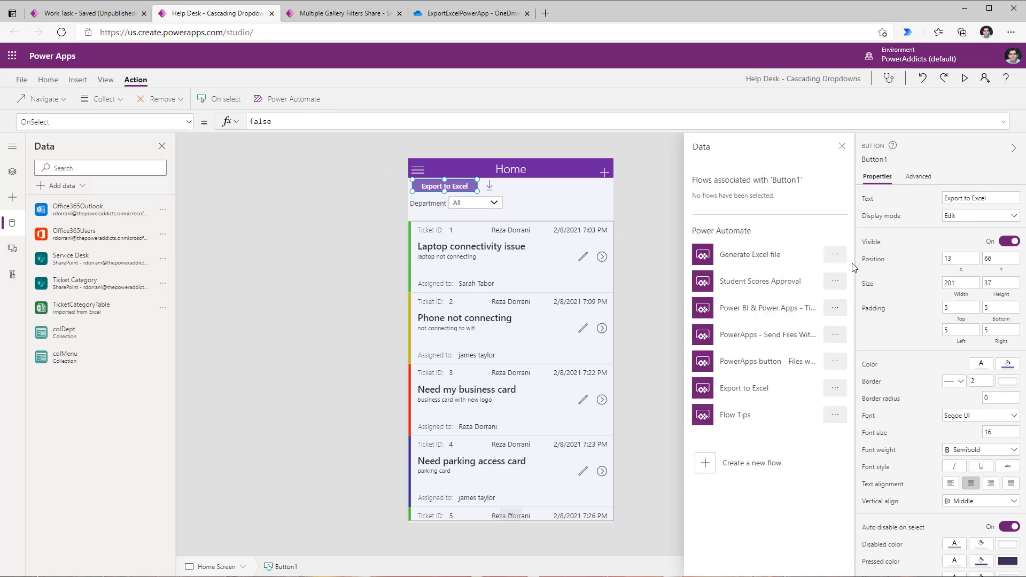
{"action": "left_click", "coordinate": [743, 394]}
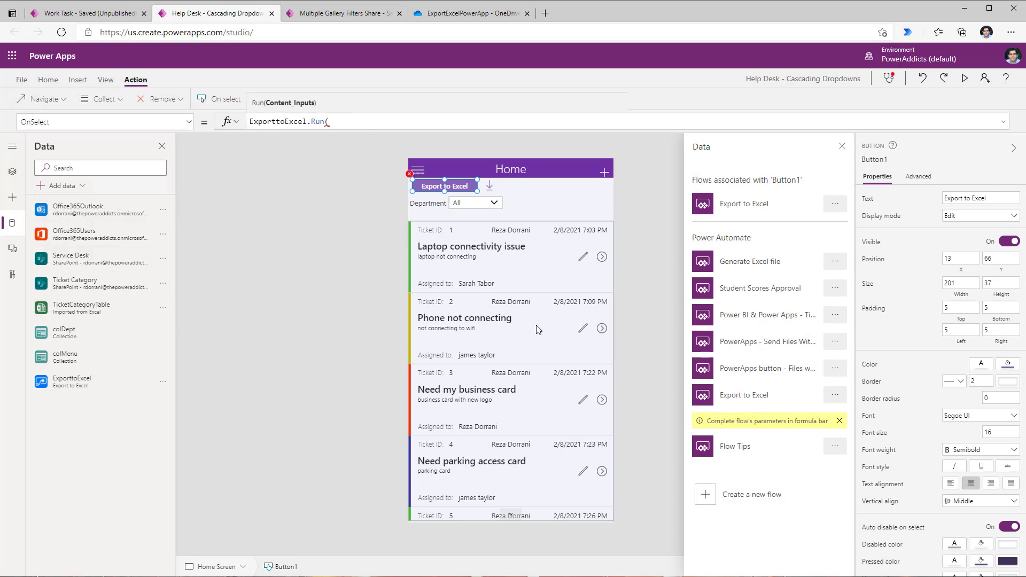
Add ForAll(TicketsGallery.AllItems,Collect(colData,{TicketTitle: ThisRecord.Title, TicketDescription: ThisRecord.Description})); before the flow's Run call in the button's formula.
{"action": "left_click", "coordinate": [13, 172]}
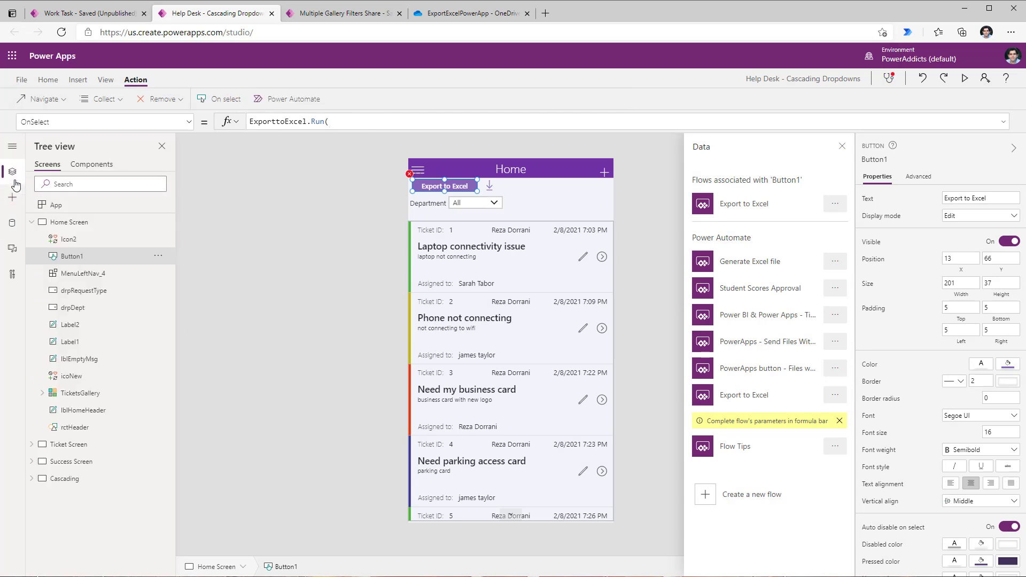
{"action": "left_click", "coordinate": [91, 395]}
{"action": "double_click", "coordinate": [103, 400]}
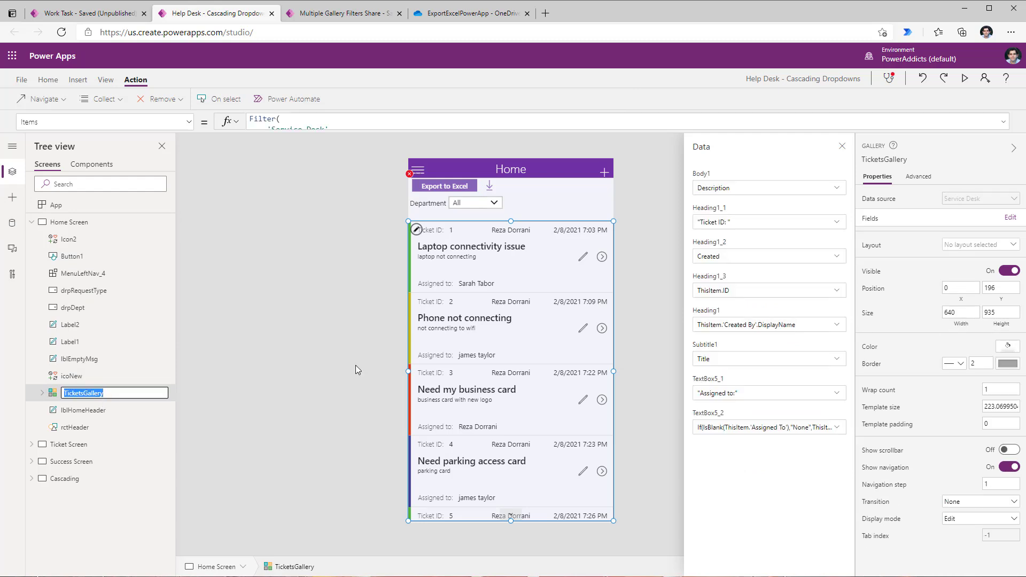
{"action": "left_click", "coordinate": [444, 186]}
{"action": "left_click", "coordinate": [278, 125]}
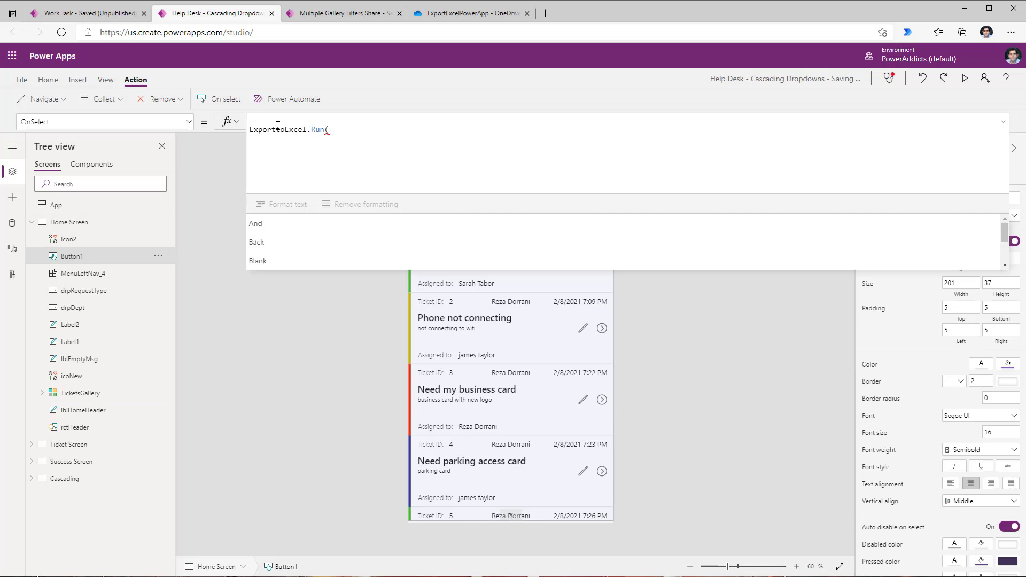
{"action": "type", "text": "ForAll(TicketsGallery.AllItems,Collect(colData,{TicketTitle: ThisRecord.Title, TicketDescription: ThisRecord.Description}));"}
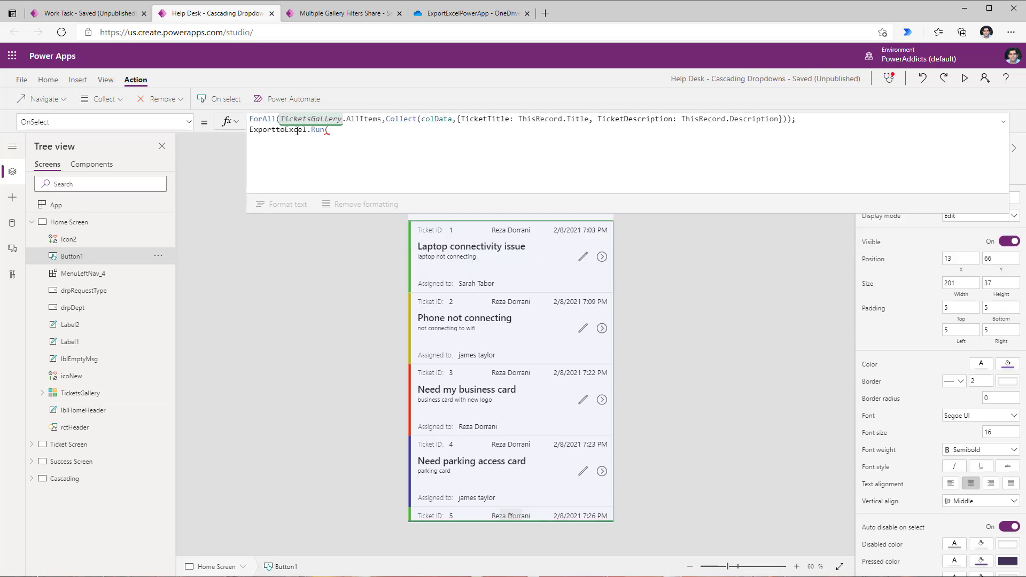
Complete the flow's Run call with the argument JSON(colData,JSONFormat.IncludeBinaryData) and end it with a semicolon.
{"action": "left_click", "coordinate": [342, 132]}
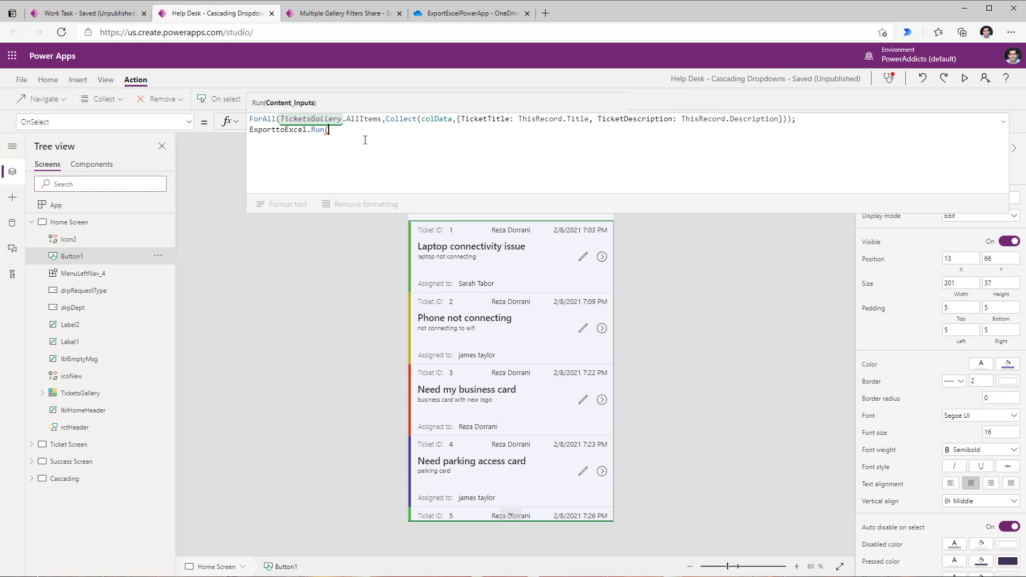
{"action": "type", "text": "json"}
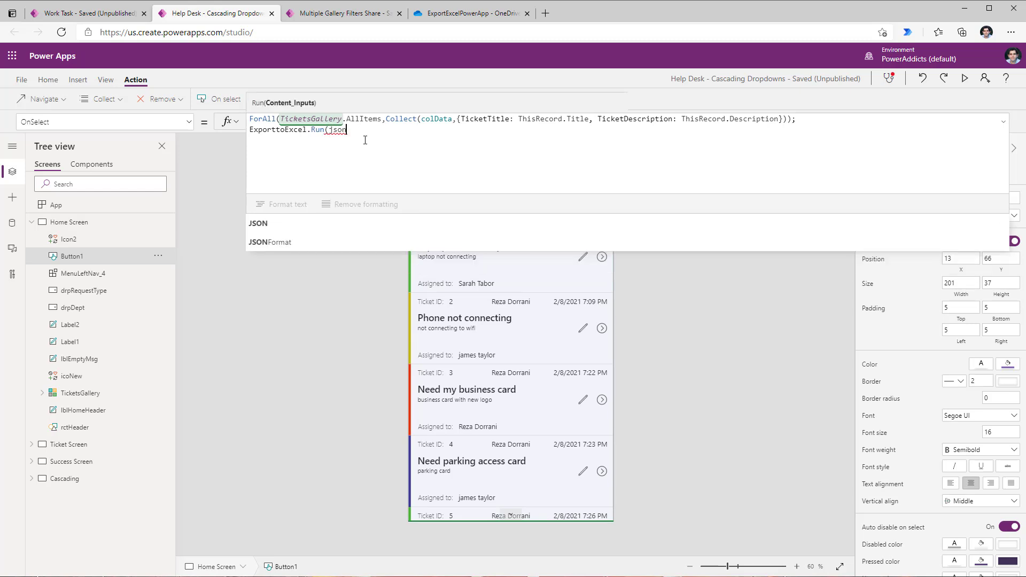
{"action": "left_click", "coordinate": [297, 225]}
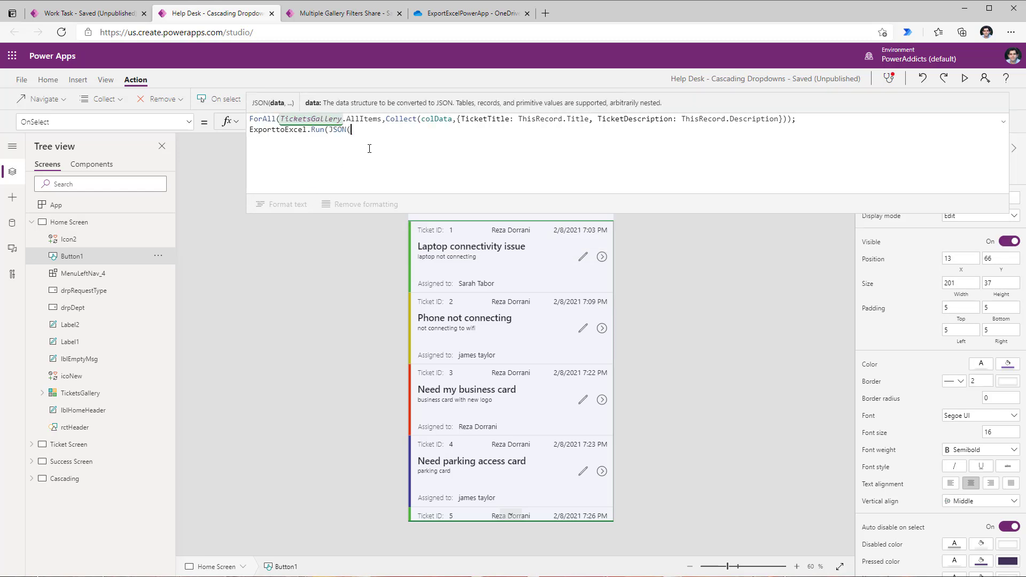
{"action": "type", "text": "col"}
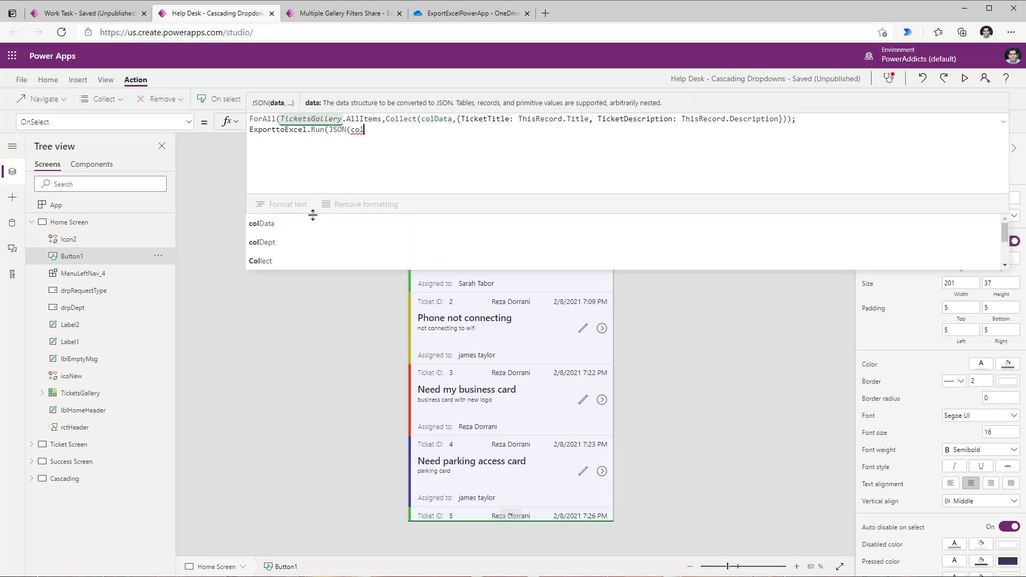
{"action": "left_click", "coordinate": [313, 223]}
{"action": "type", "text": ",JSONFormat.IncludeBinaryData"}
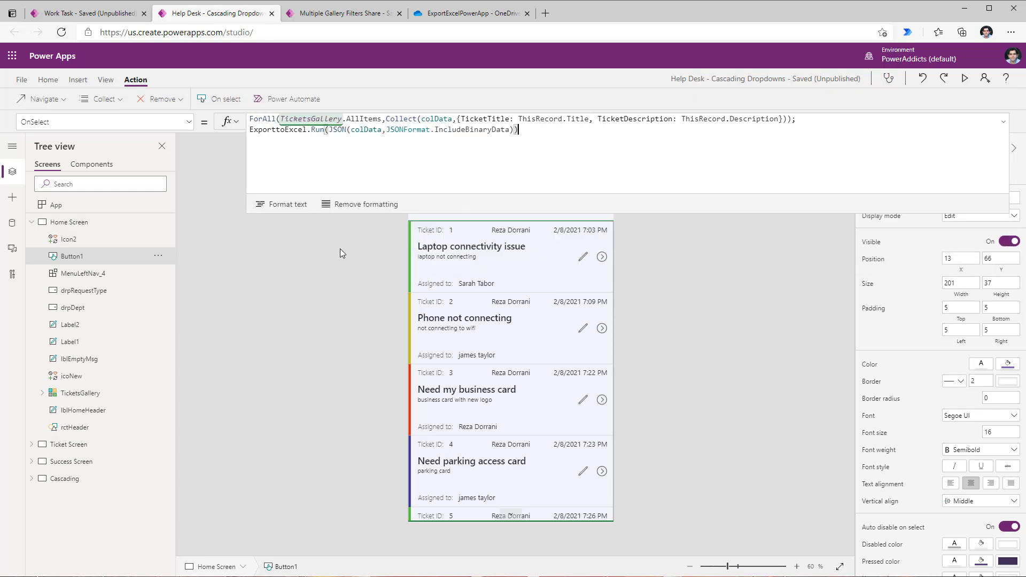
{"action": "type", "text": ";"}
Wrap the flow call in Launch() using its filelink output, and append Clear(colData) to the button's formula.
{"action": "key", "text": "Home"}
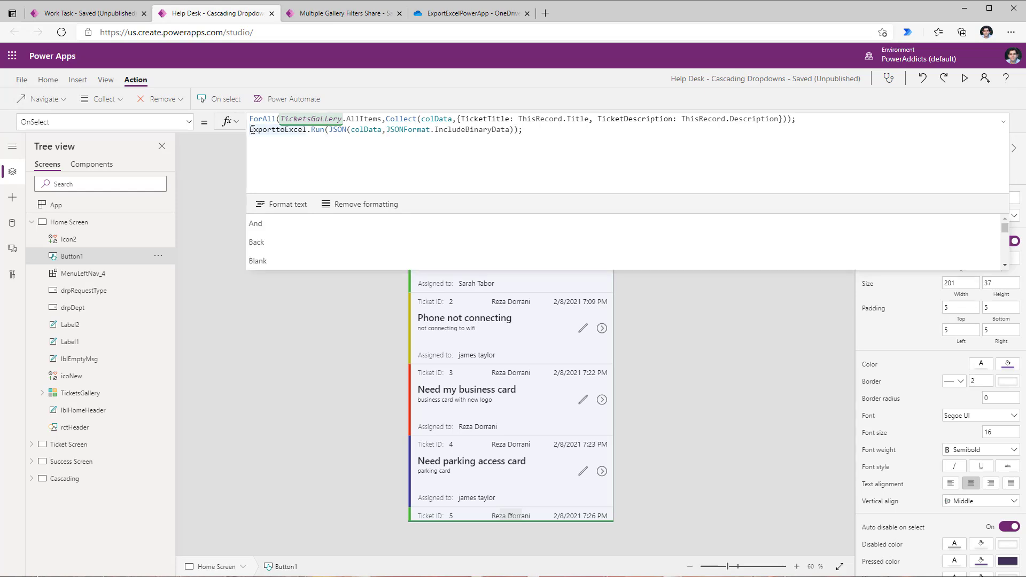
{"action": "type", "text": "Launch("}
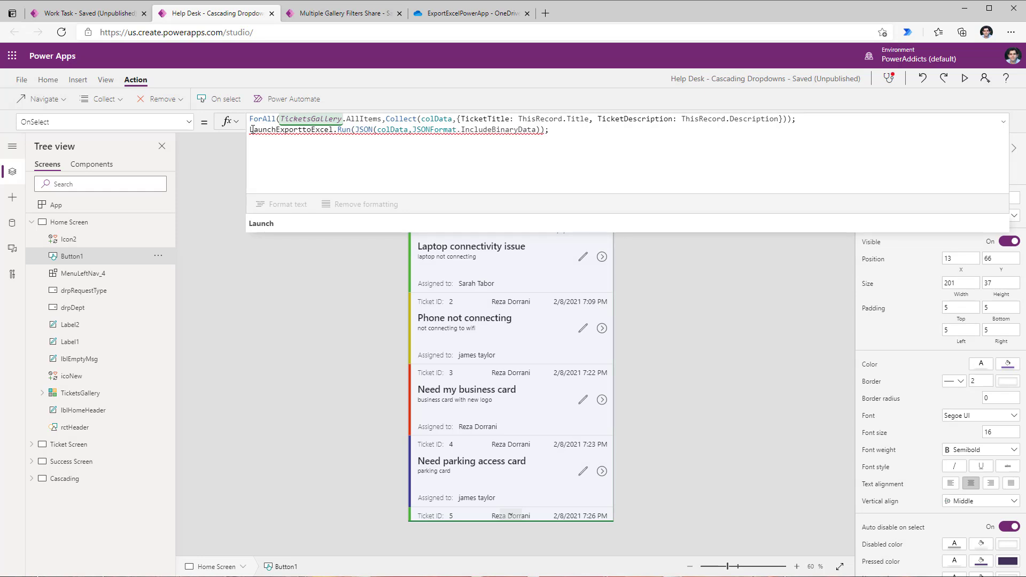
{"action": "left_click", "coordinate": [551, 130]}
{"action": "type", "text": ")."}
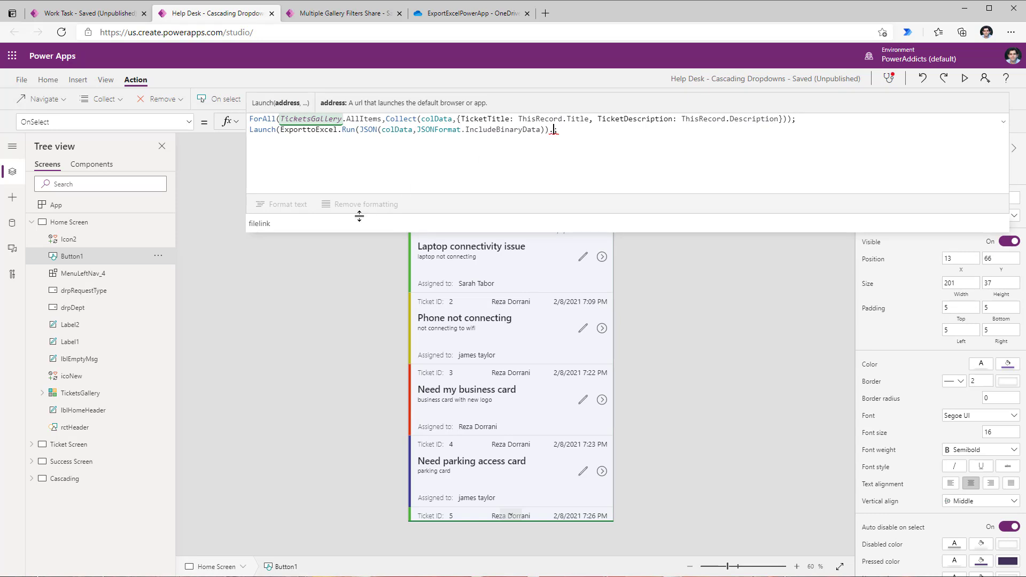
{"action": "left_click", "coordinate": [521, 222]}
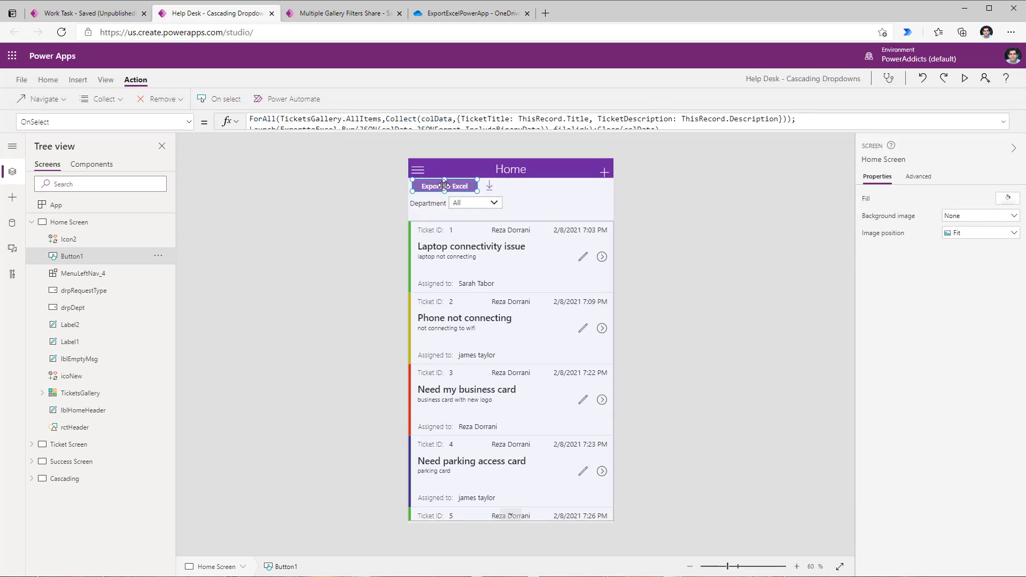
Copy the Export to Excel button's whole OnSelect formula and replace the download icon's OnSelect value with it.
{"action": "left_click", "coordinate": [391, 124]}
{"action": "key", "text": "ctrl+a"}
{"action": "key", "text": "ctrl+c"}
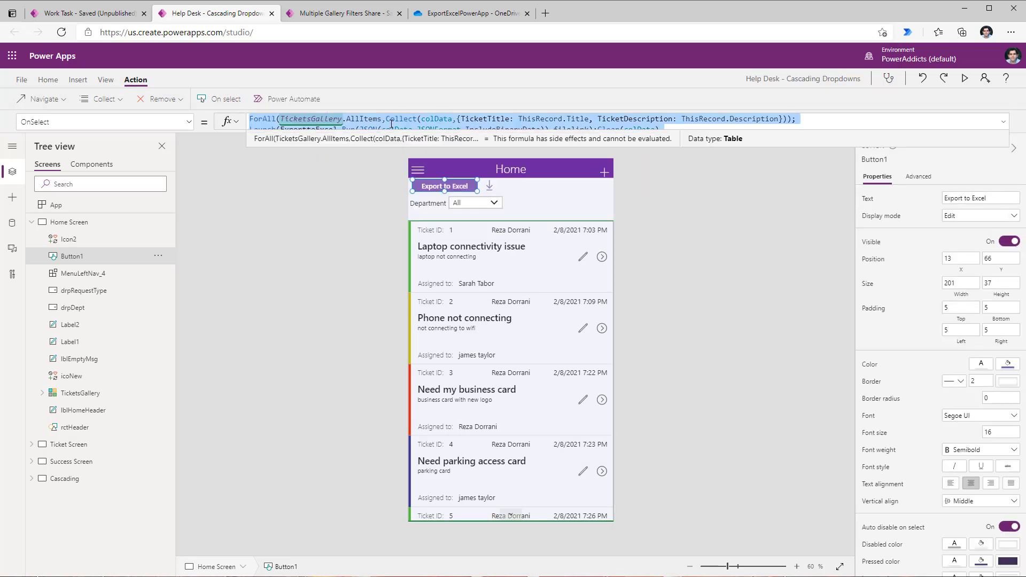
{"action": "left_click", "coordinate": [490, 186]}
{"action": "left_click", "coordinate": [348, 124]}
{"action": "key", "text": "ctrl+a"}
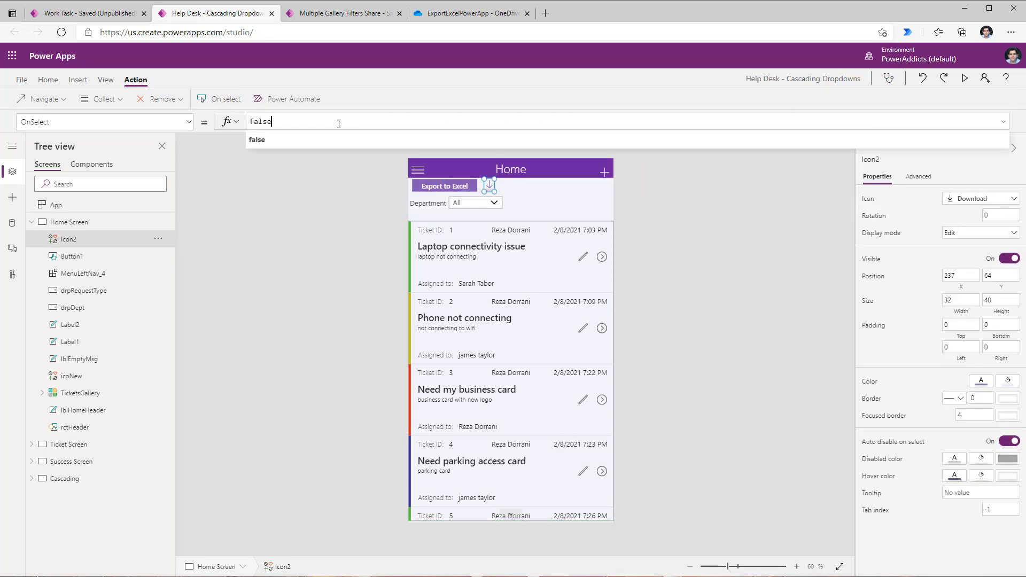
{"action": "key", "text": "ctrl+v"}
Preview the app, export all tickets with the download icon, examine the downloaded CSV, and close it without saving.
{"action": "left_click", "coordinate": [964, 79]}
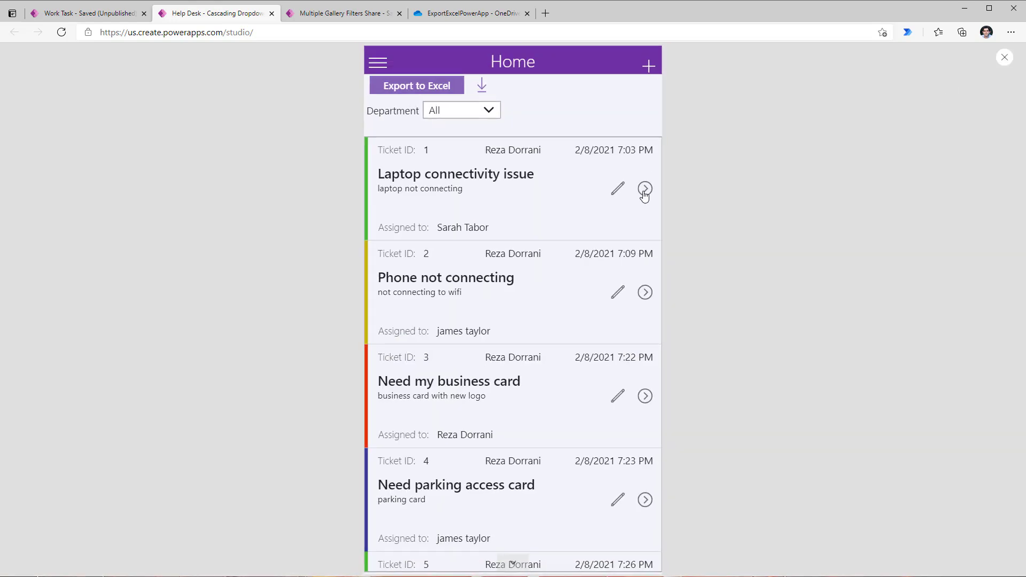
{"action": "left_click", "coordinate": [479, 89]}
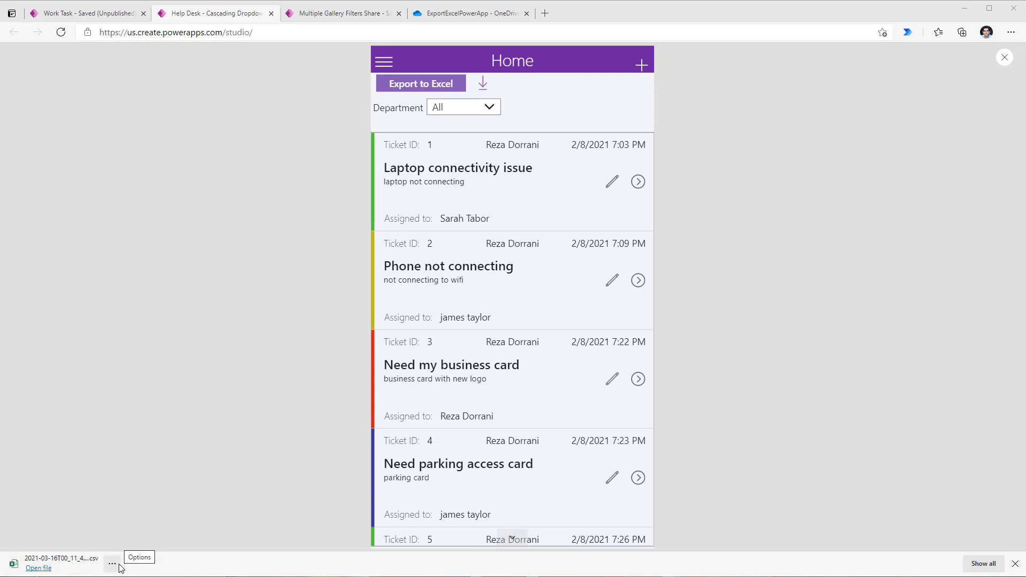
{"action": "left_click", "coordinate": [39, 568]}
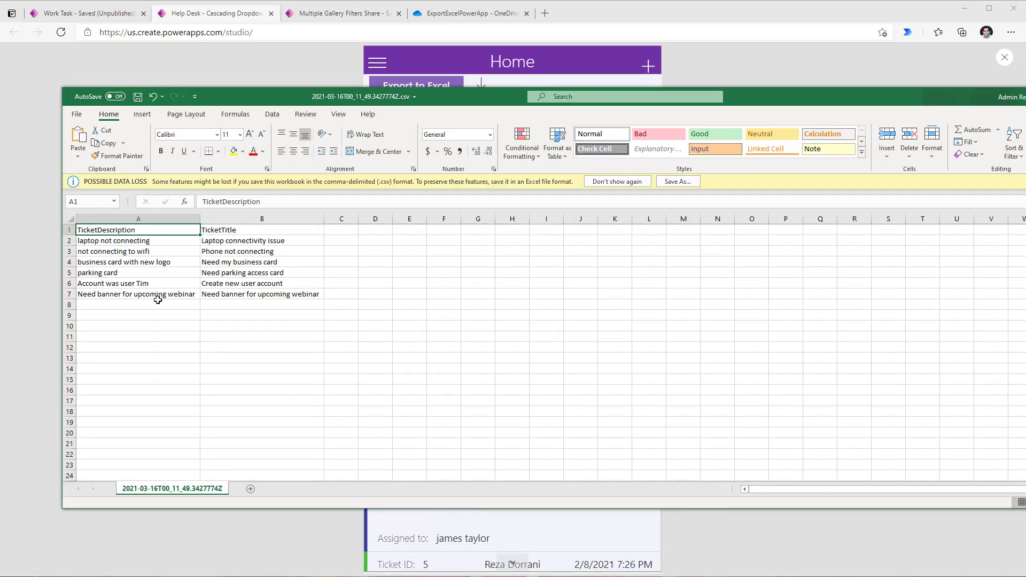
{"action": "key", "text": "alt+F4"}
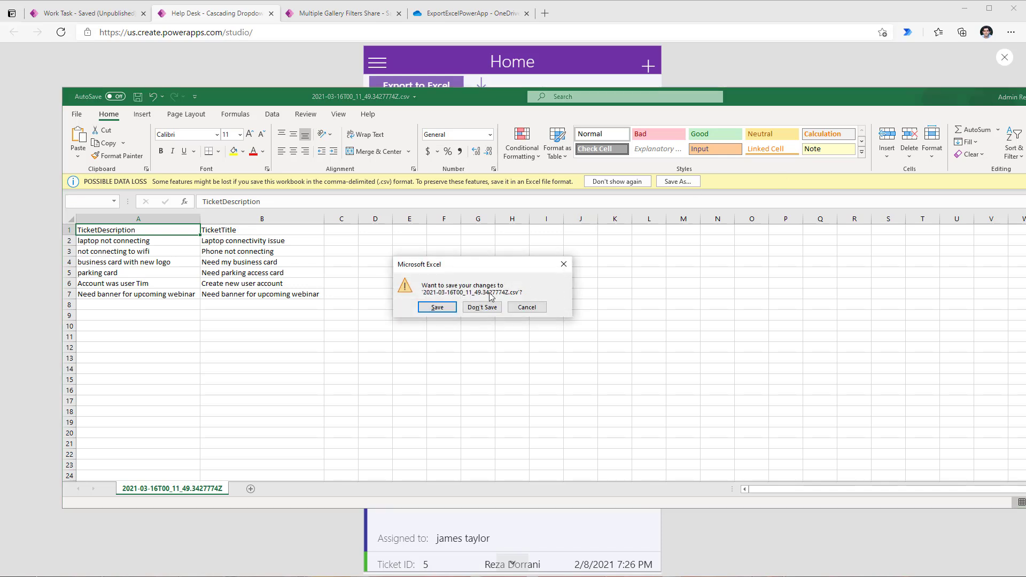
{"action": "left_click", "coordinate": [482, 307]}
Filter the tickets to the Marketing department and the Business Card request type.
{"action": "left_click", "coordinate": [471, 117]}
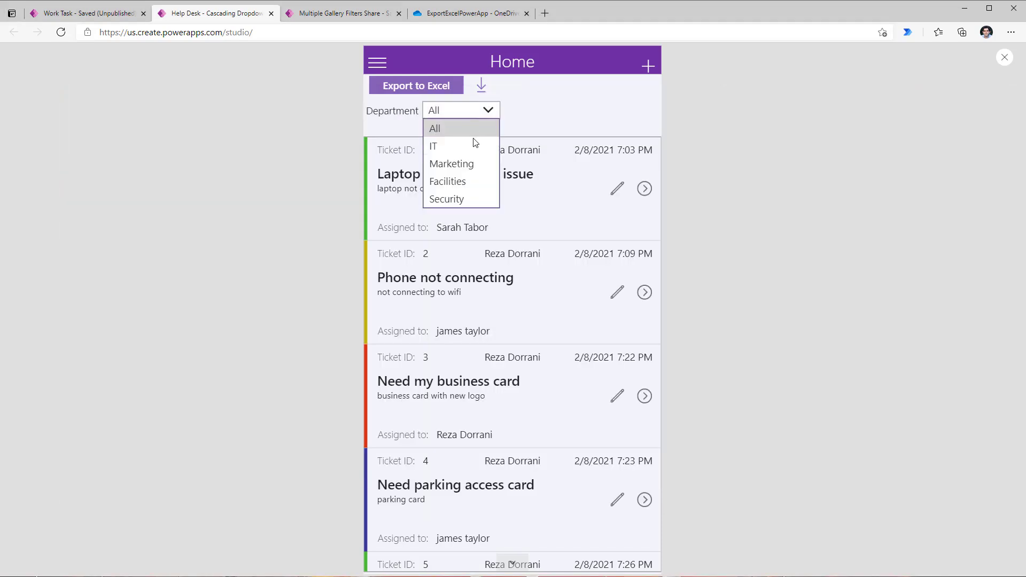
{"action": "left_click", "coordinate": [467, 167]}
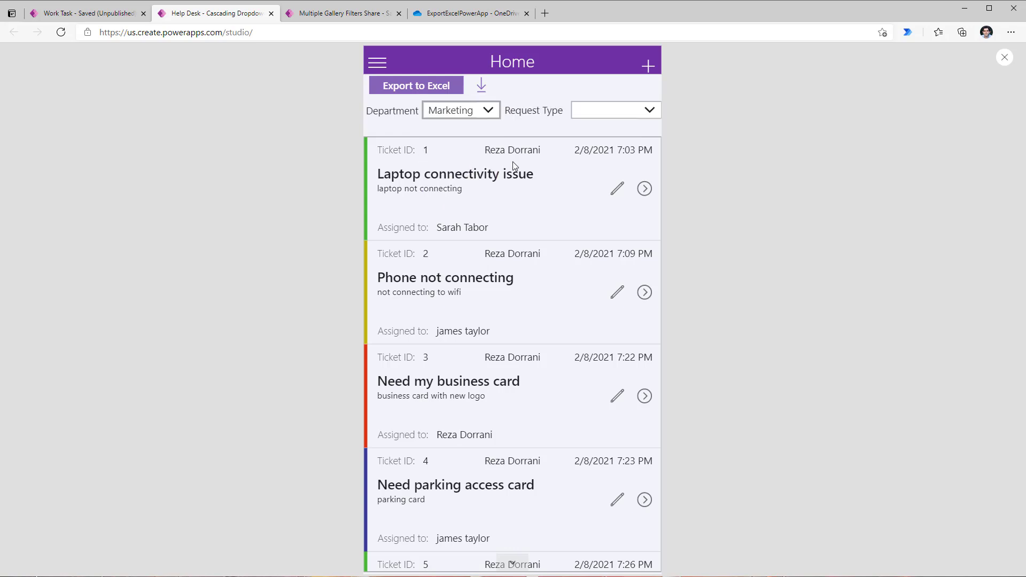
{"action": "left_click", "coordinate": [594, 111]}
{"action": "left_click", "coordinate": [595, 112]}
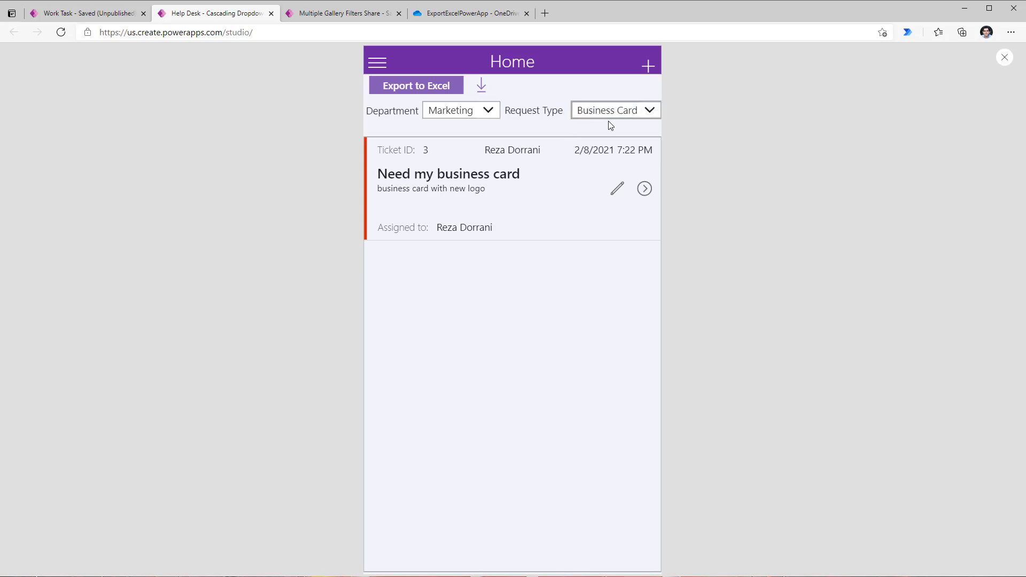
Export the filtered tickets with the download icon, fit the CSV's two columns to their contents, and examine the exported ticket.
{"action": "left_click", "coordinate": [485, 87]}
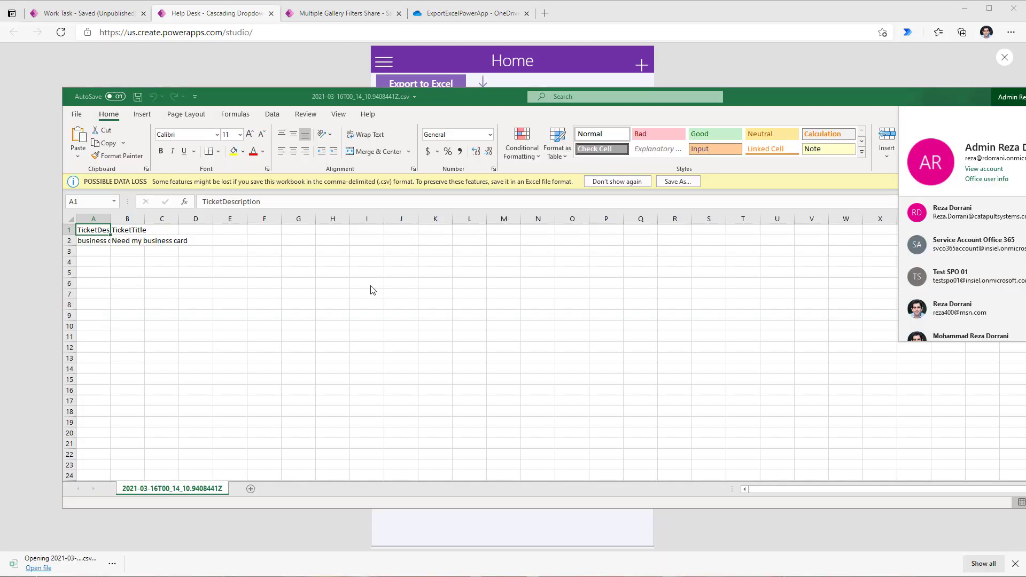
{"action": "double_click", "coordinate": [112, 217]}
{"action": "double_click", "coordinate": [256, 219]}
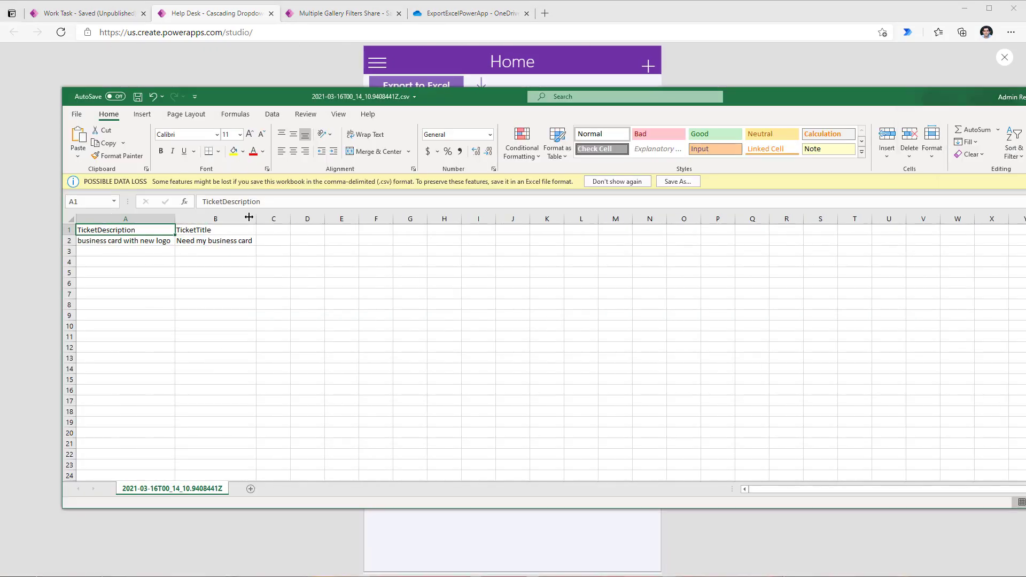
{"action": "left_click", "coordinate": [132, 250]}
{"action": "left_click", "coordinate": [199, 244]}
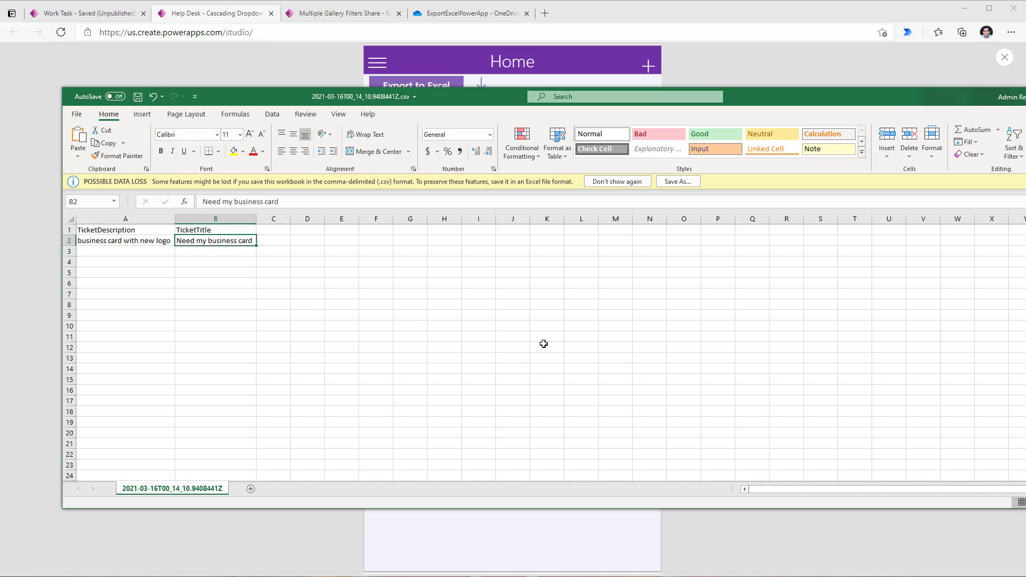